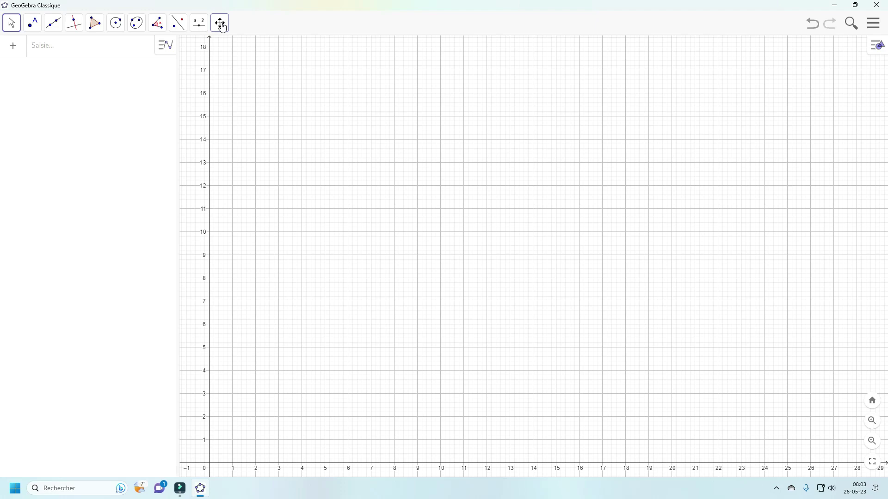
Insert the image file protocole_construction_perigal2-removebg-preview from the pythagore folder into the graphics view.
click(223, 26)
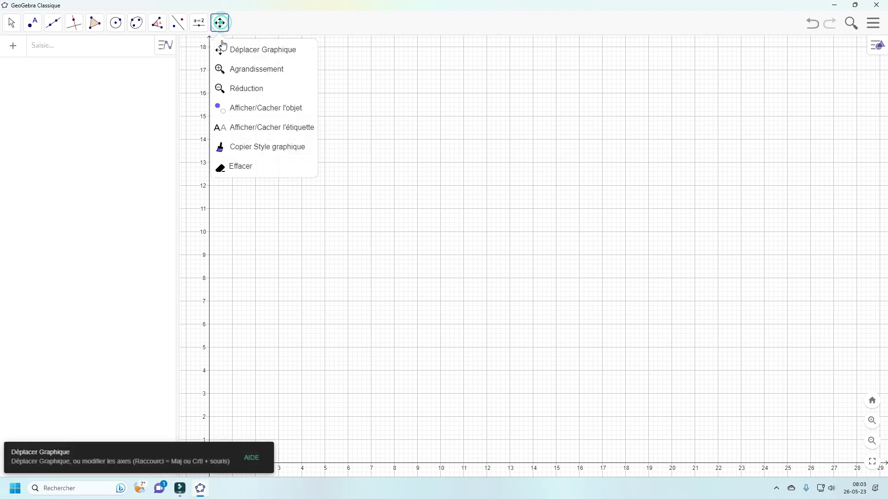
mouse_move(199, 26)
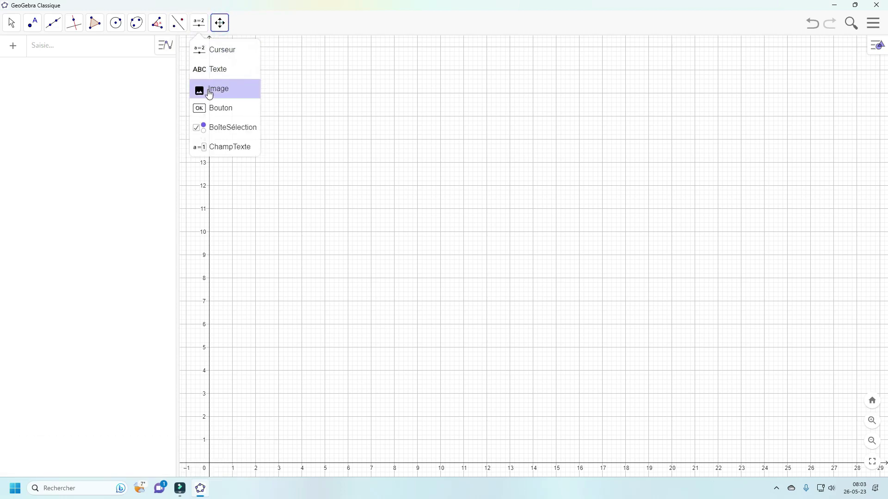
click(218, 93)
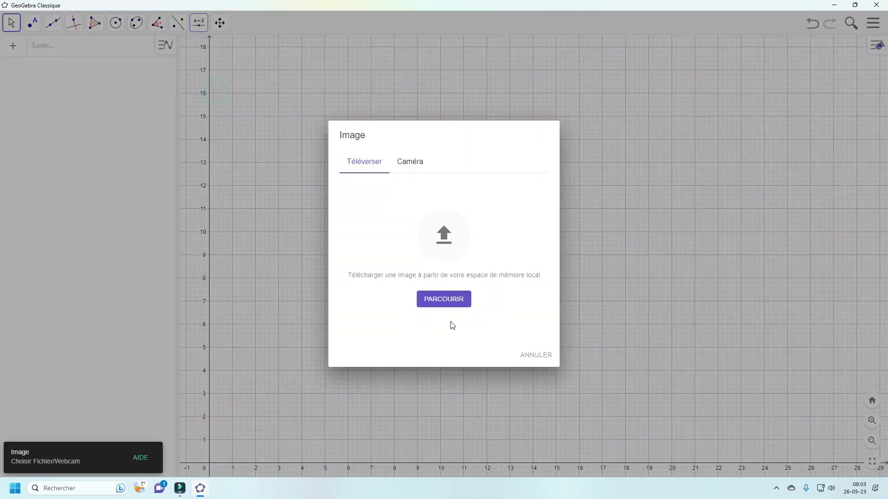
click(439, 304)
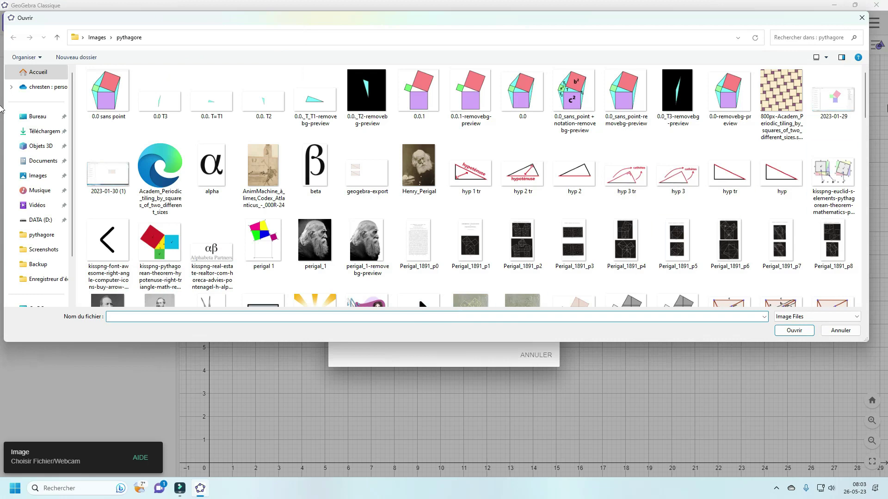
drag(867, 99, 867, 131)
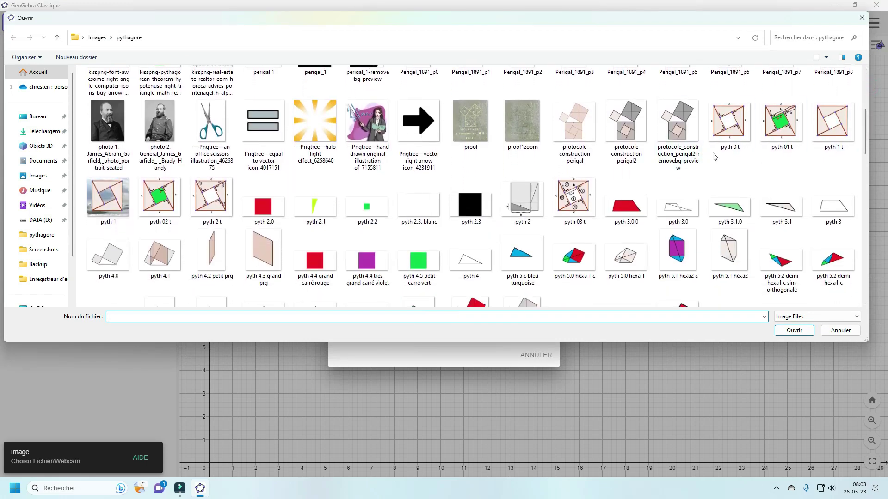
double_click(680, 136)
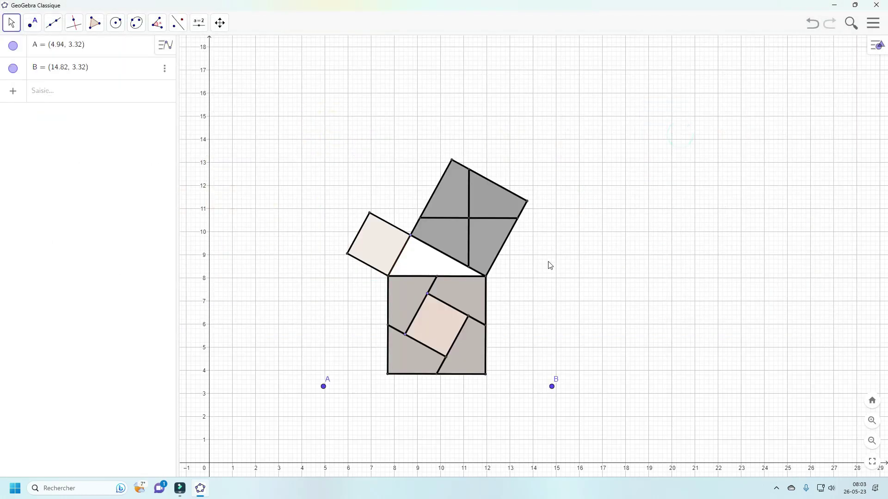
Shrink the inserted image to about 4 units wide and place it with its lower-left corner near (23.5, 13.5).
drag(448, 294, 757, 182)
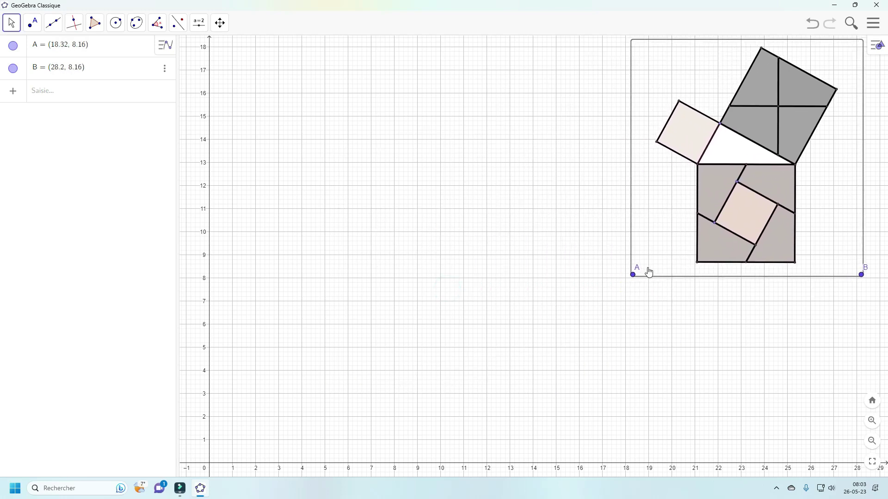
drag(634, 276, 770, 278)
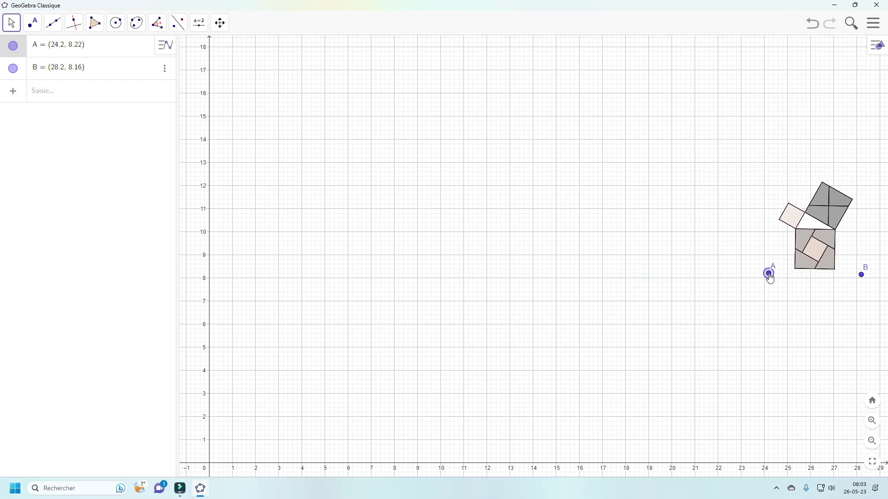
drag(825, 240, 810, 125)
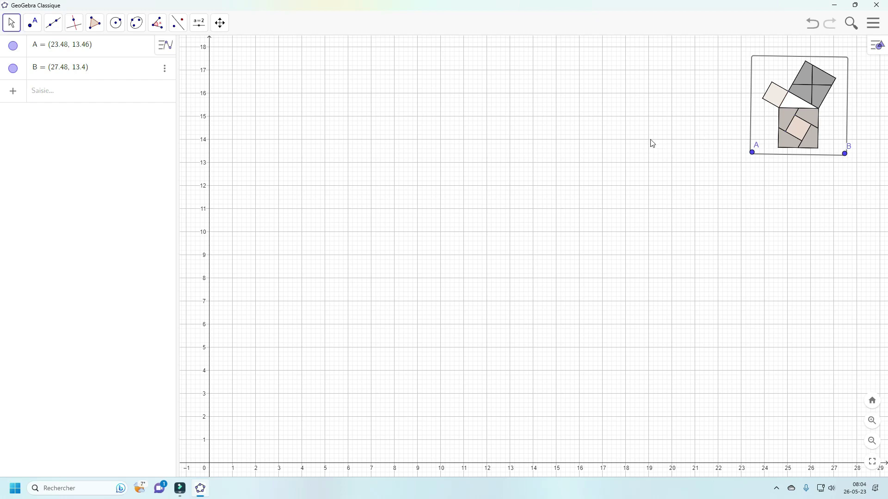
click(812, 189)
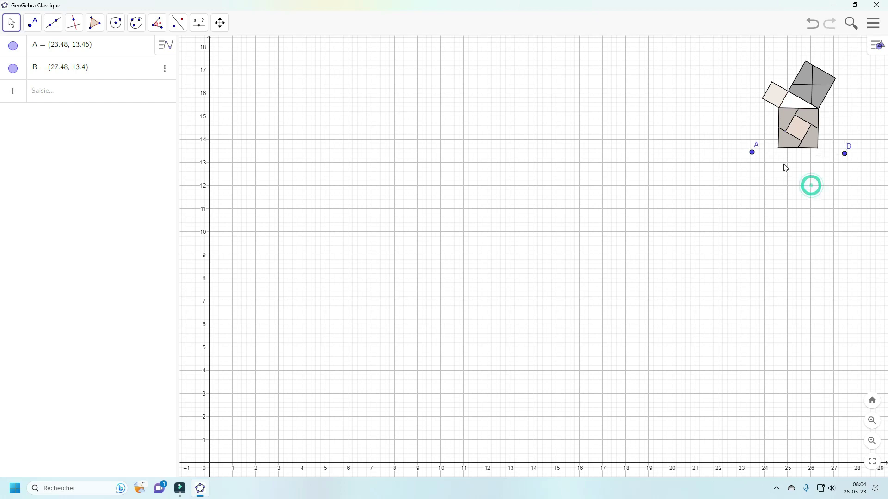
Hide the image's corner points A and B.
right_click(752, 153)
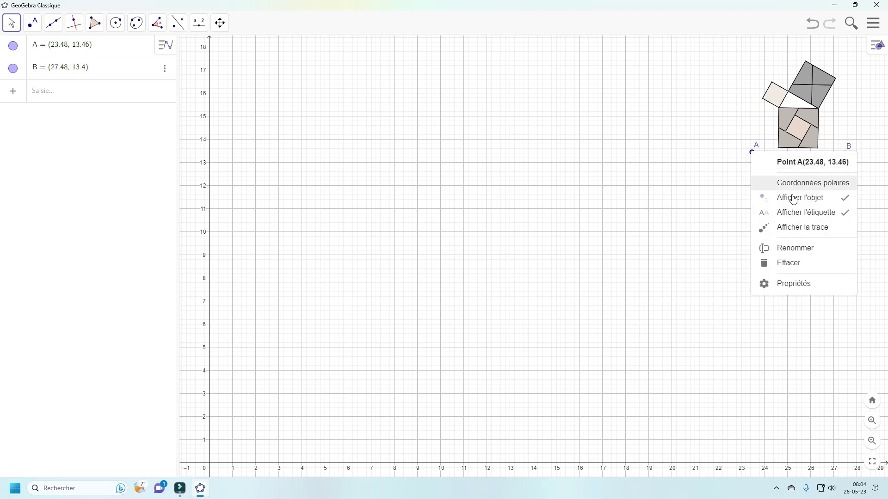
click(843, 198)
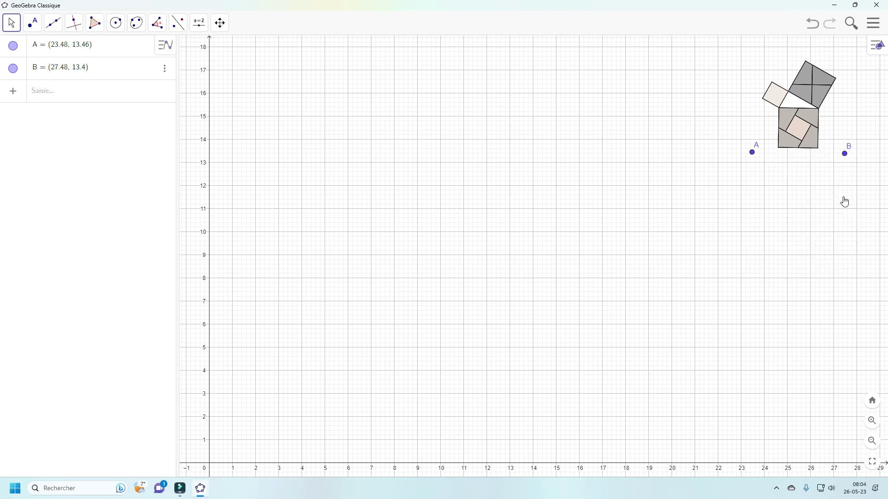
right_click(844, 153)
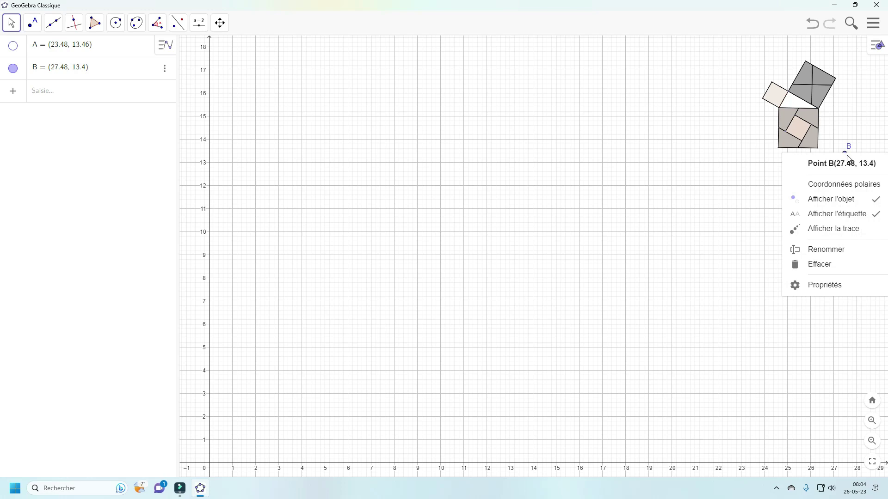
click(875, 201)
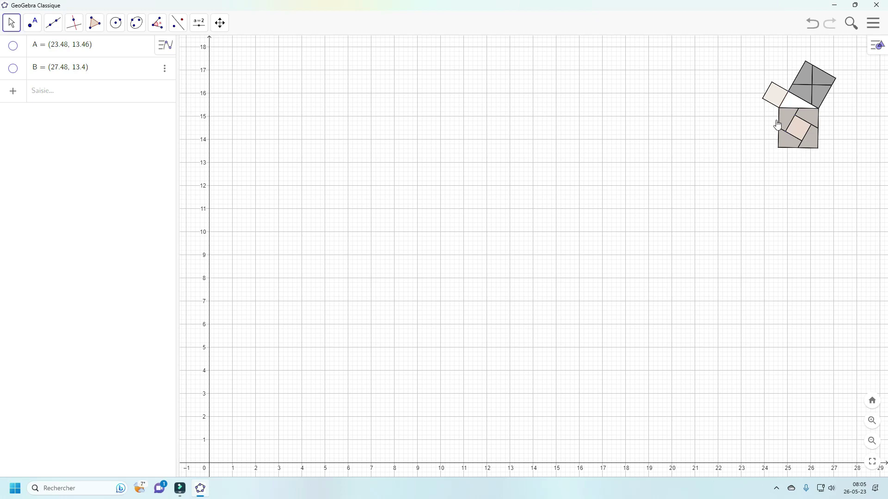
Create a number slider a ranging from 0 to 8 near the upper-left part of the grid.
click(199, 29)
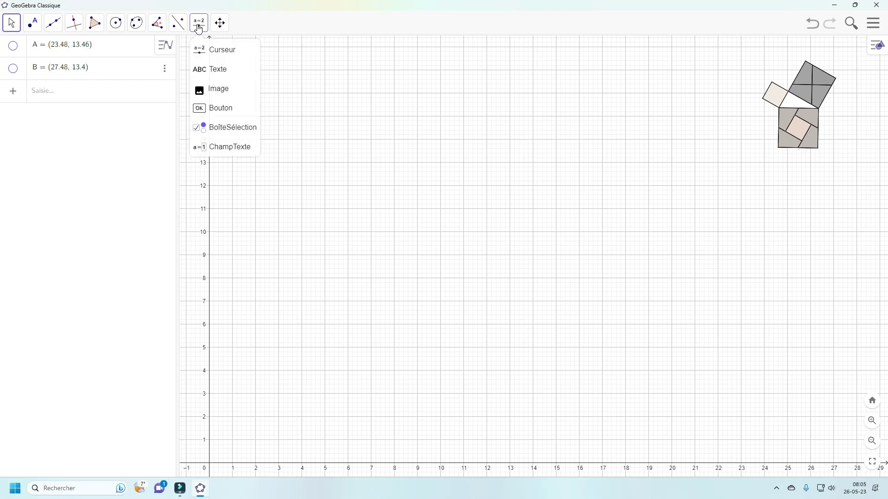
click(219, 48)
click(264, 69)
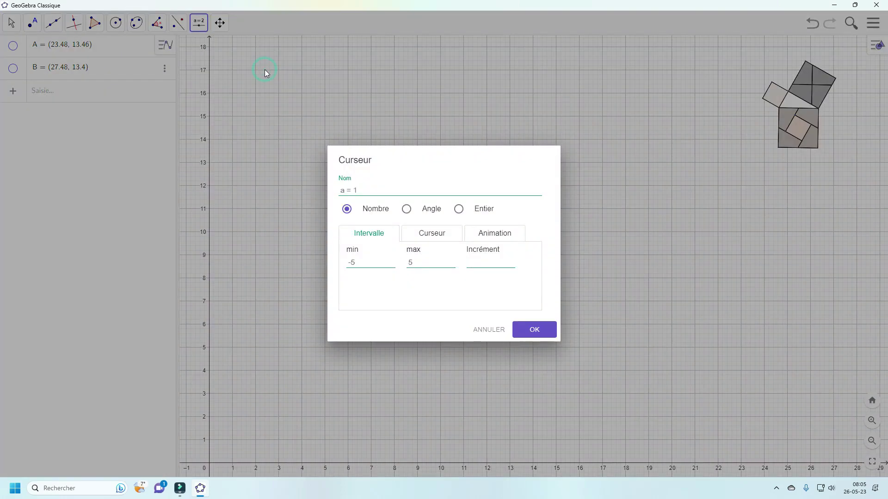
click(355, 262)
key(BackSpace)
click(417, 263)
click(470, 262)
text(0)
click(529, 334)
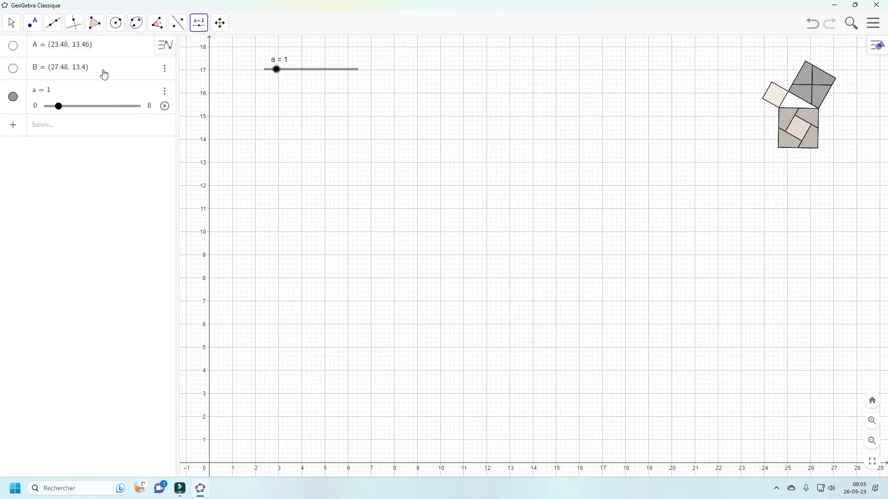
Draw a circle centred at (11, 9) with radius a, and set slider a to 4.5.
click(115, 24)
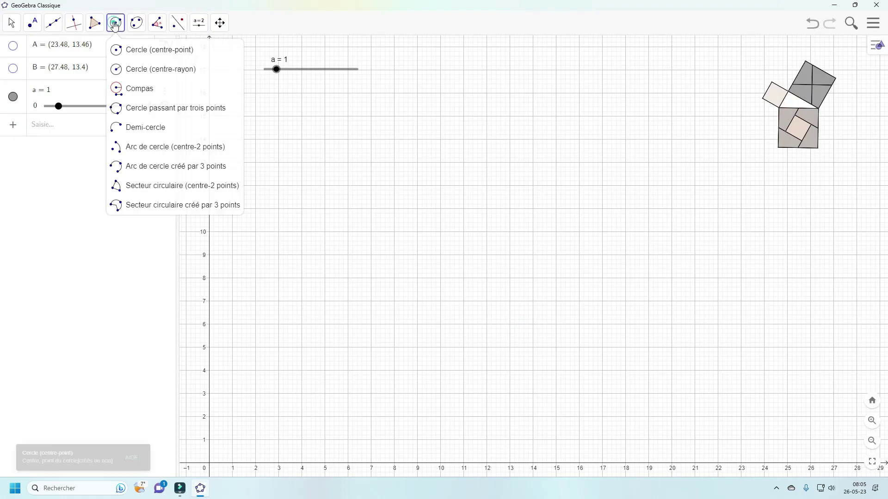
click(132, 75)
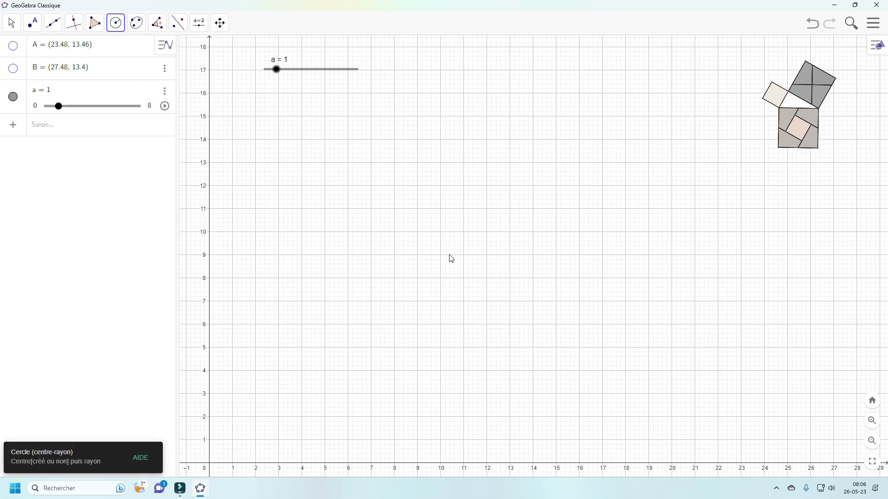
click(464, 254)
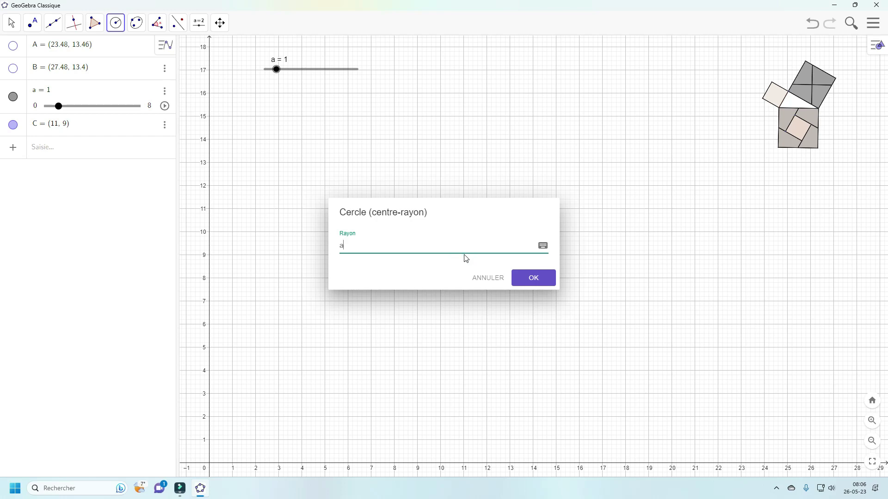
text(a)
click(534, 279)
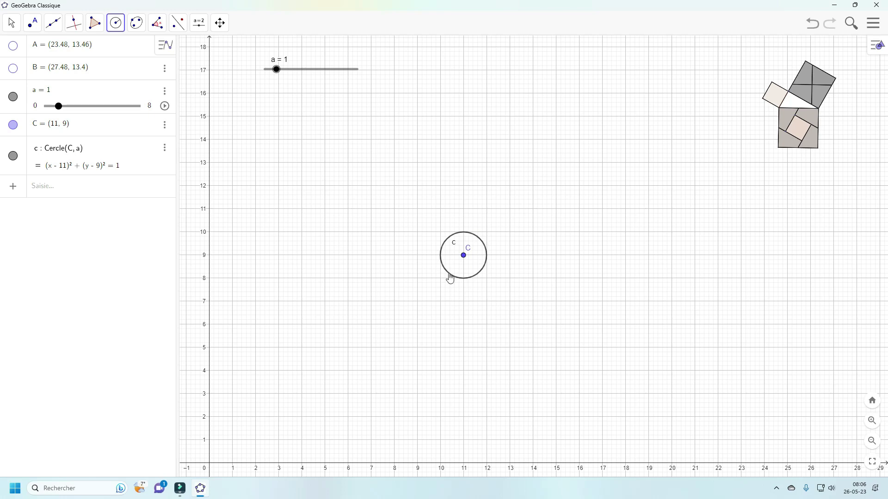
key(Escape)
drag(277, 69, 317, 73)
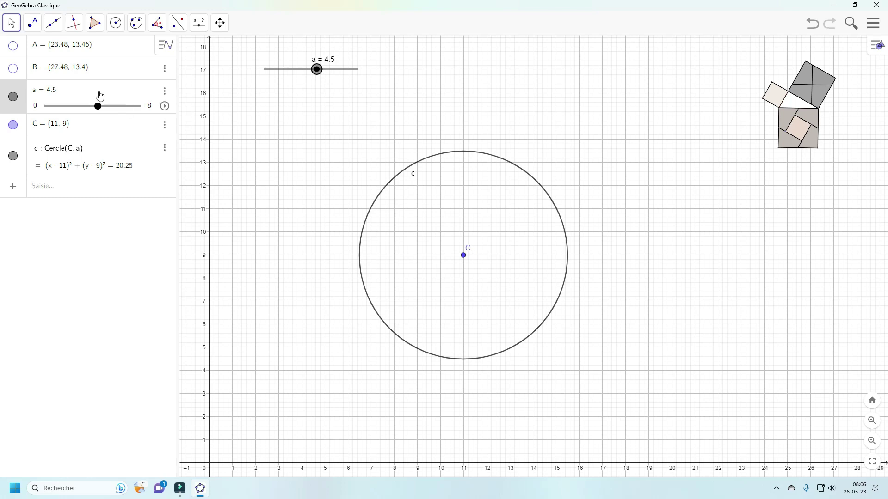
Draw a nearly horizontal segment across the circle through its centre, from about (6.5, 9) to (15.5, 9).
click(57, 27)
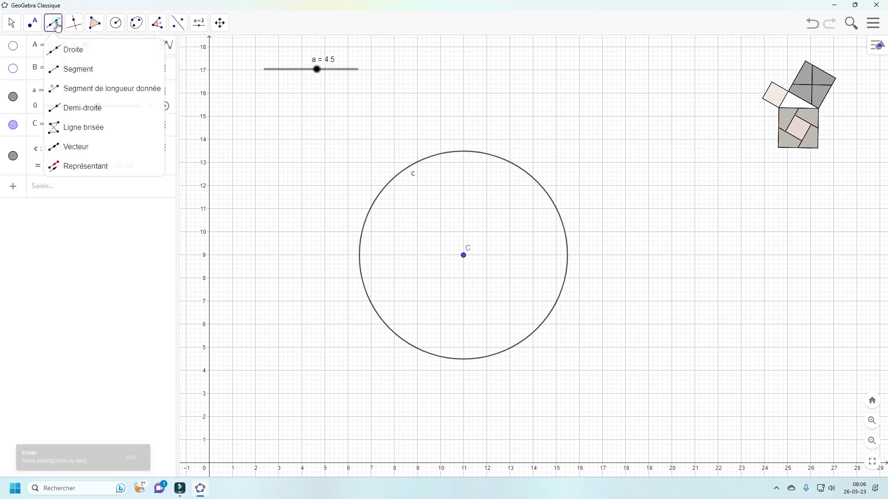
click(58, 68)
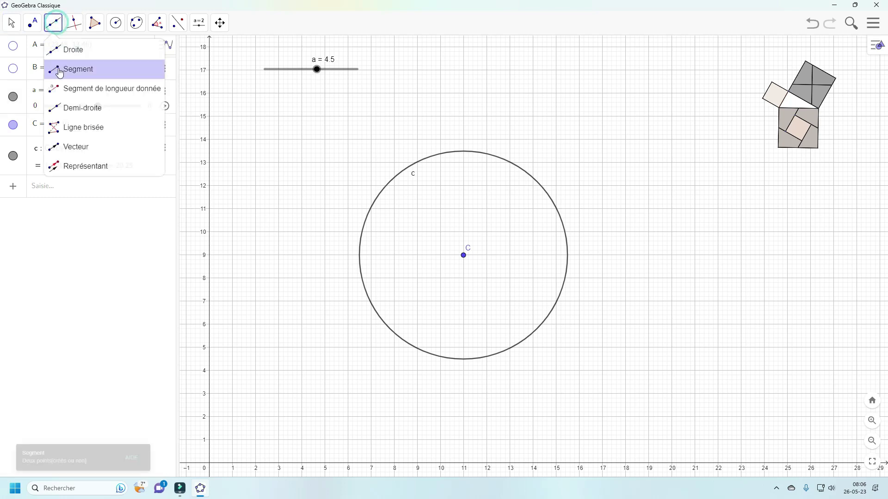
click(360, 255)
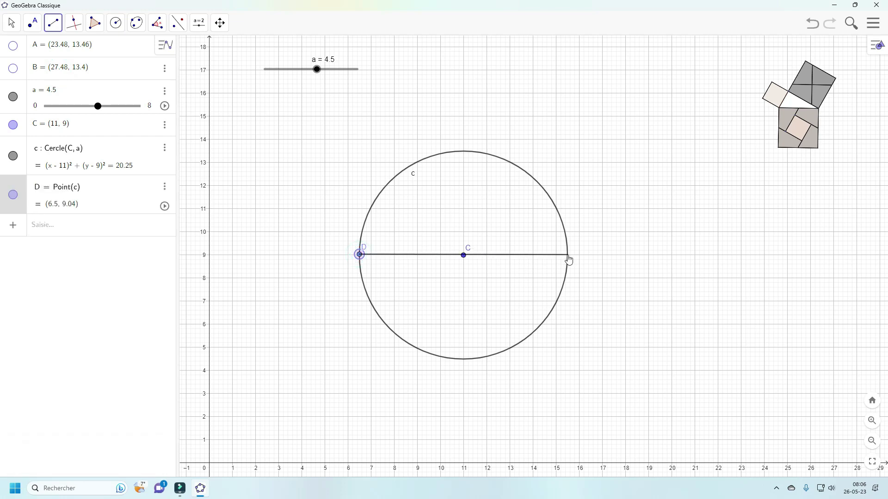
click(568, 257)
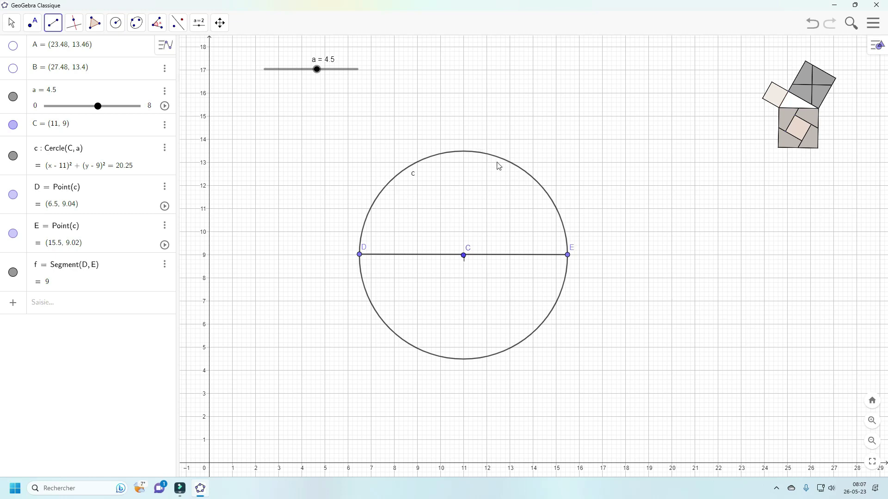
Create an angle slider α ranging from 0° to 90° just below slider a.
click(201, 29)
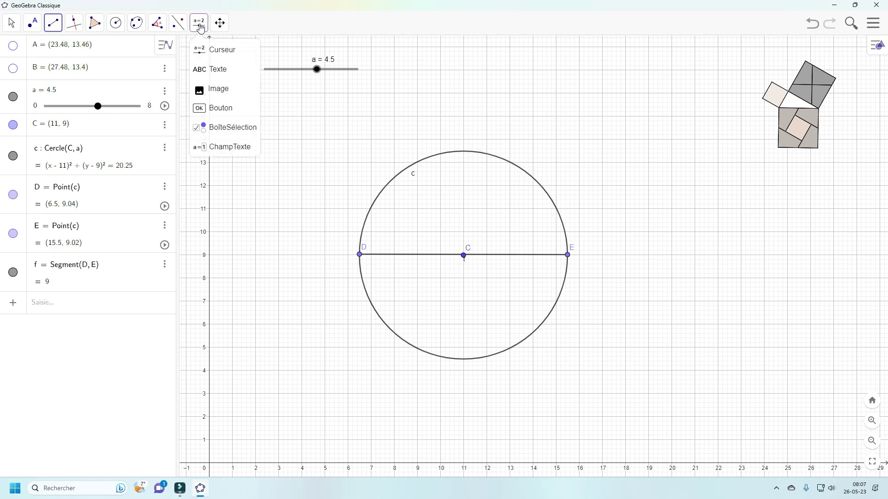
click(214, 46)
click(267, 98)
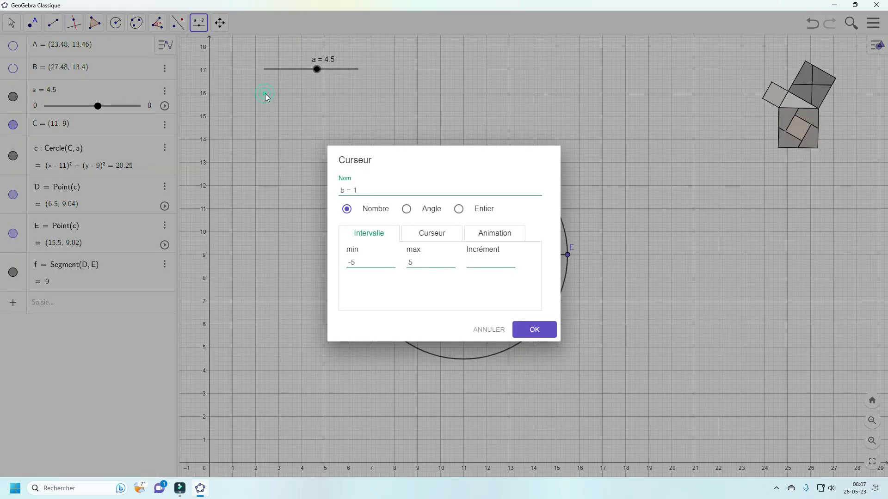
click(406, 209)
click(534, 332)
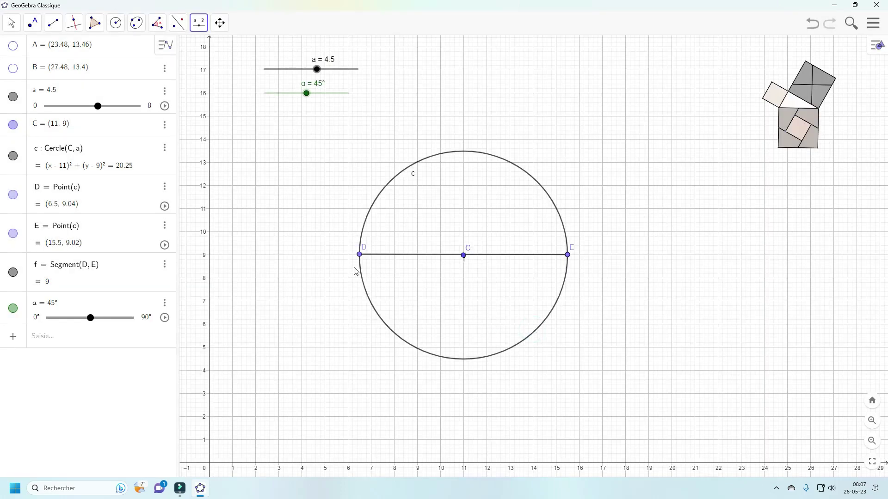
Construct an angle of given size α at centre C, starting from point D and turning clockwise.
click(161, 27)
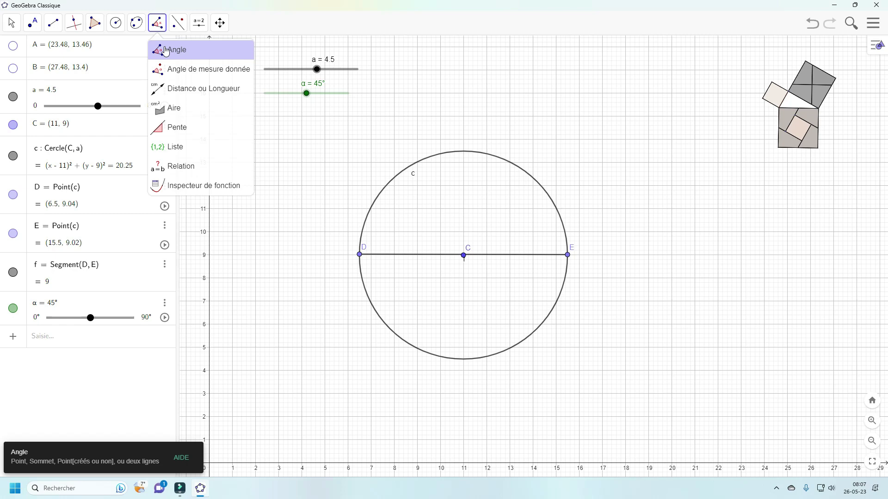
click(169, 75)
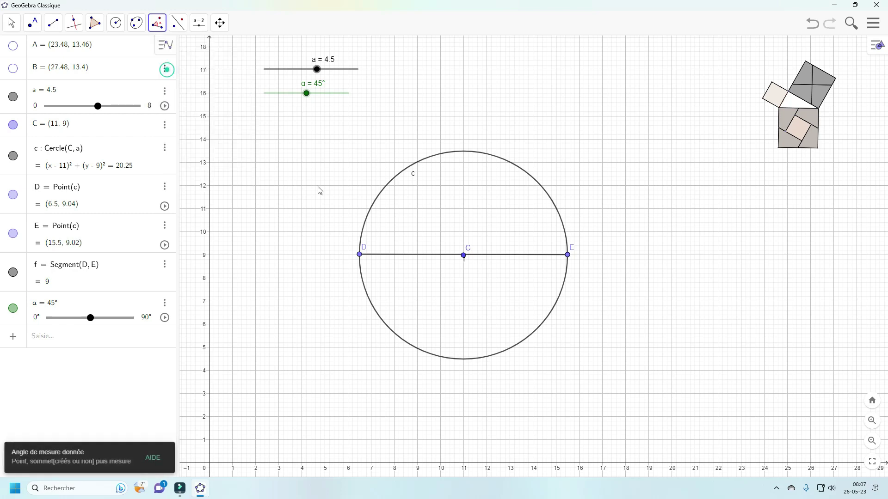
click(359, 254)
click(464, 256)
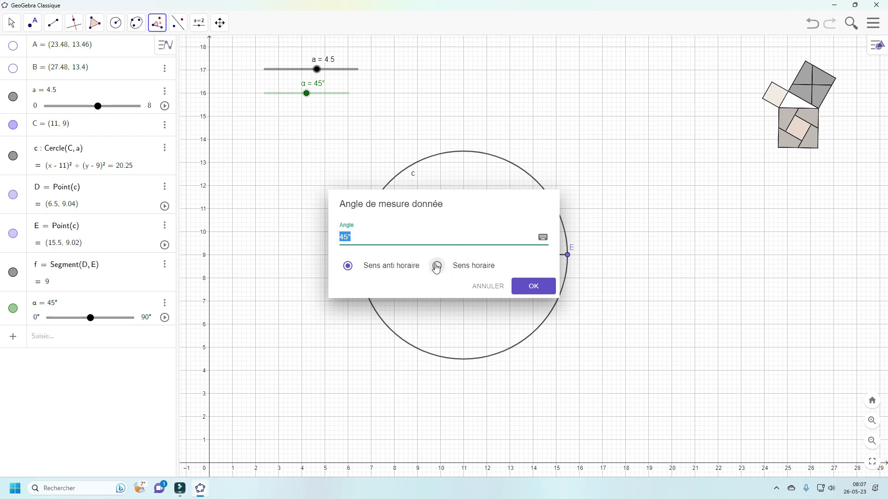
click(543, 236)
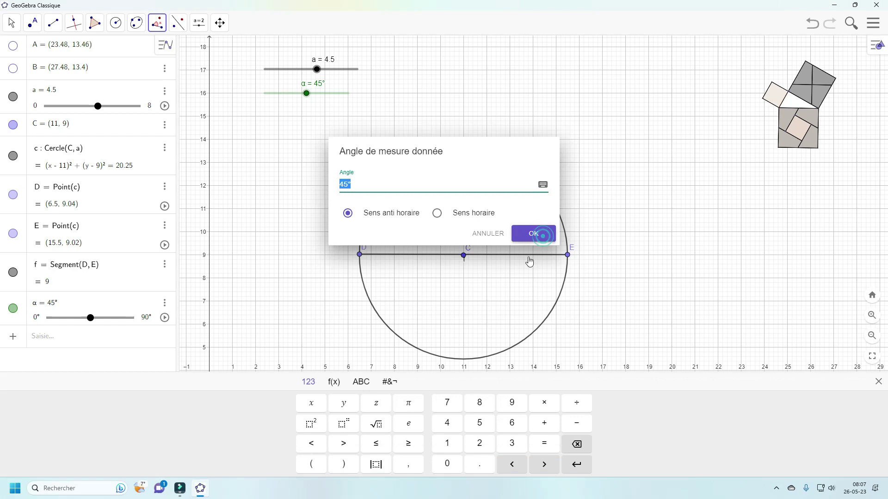
click(362, 382)
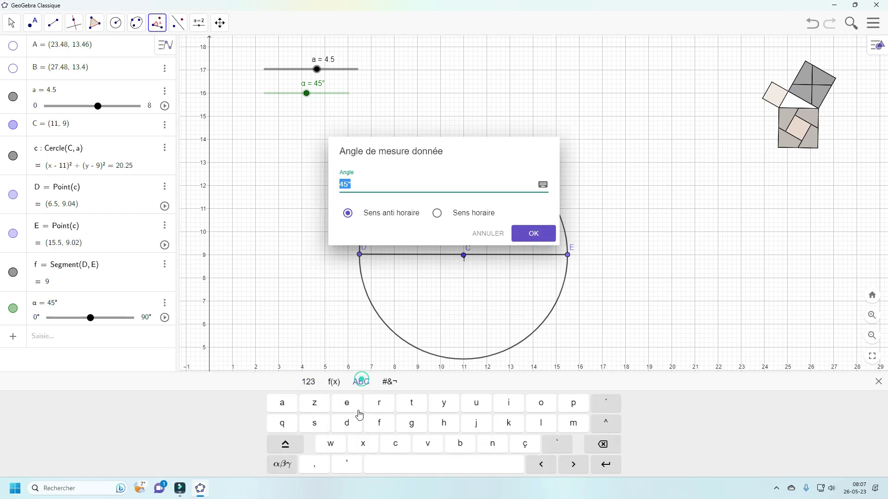
click(282, 468)
click(315, 424)
click(441, 214)
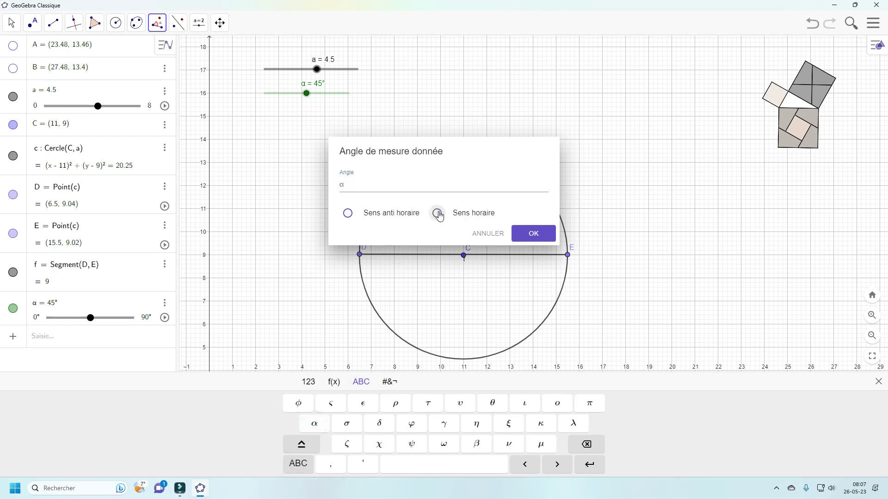
click(536, 236)
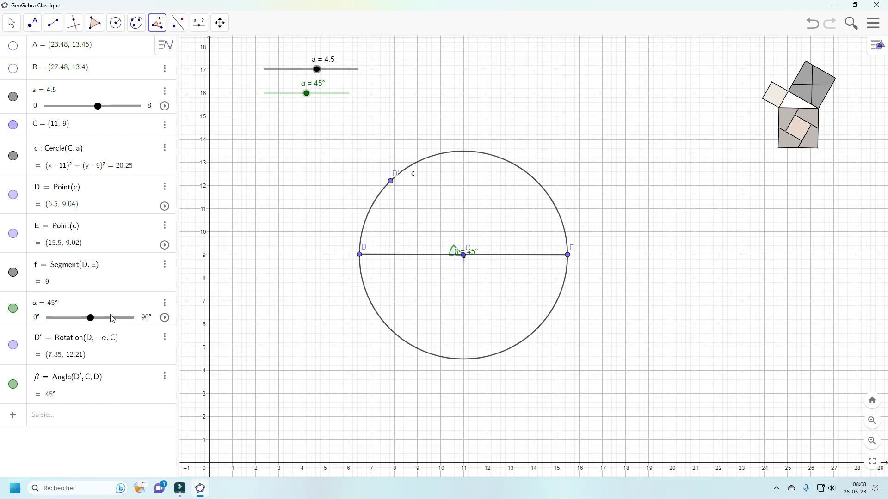
Set angle slider α to 0° and hide the labels of diameter segment f and circle c.
drag(90, 319, 49, 318)
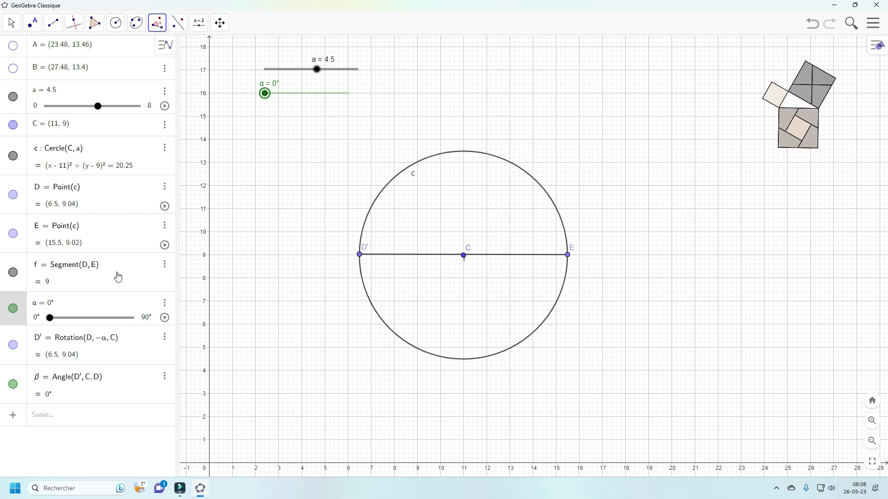
click(165, 270)
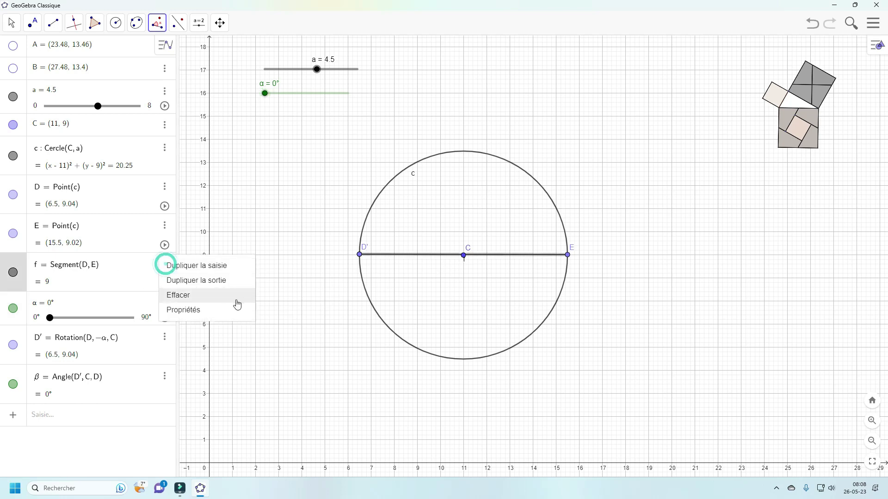
click(195, 314)
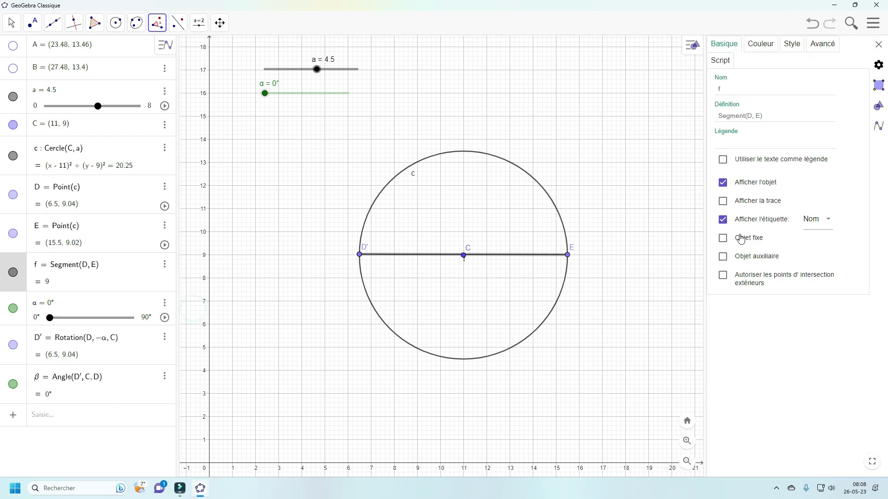
click(723, 220)
right_click(413, 179)
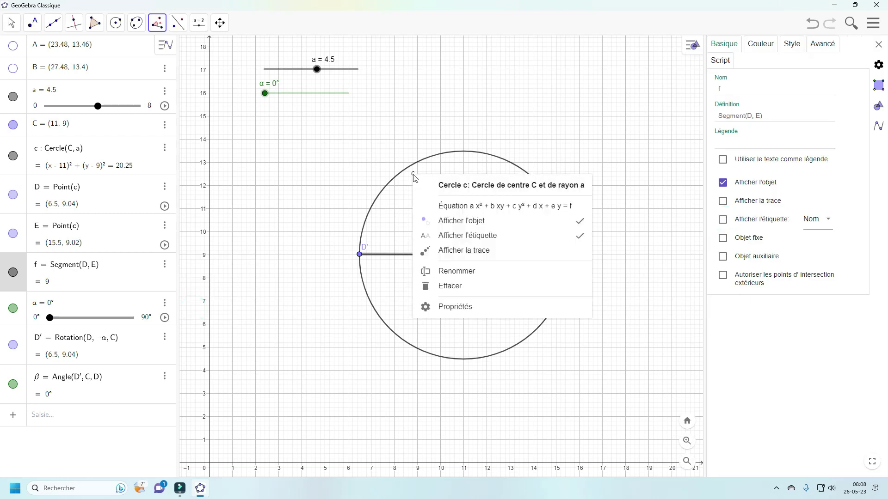
click(585, 236)
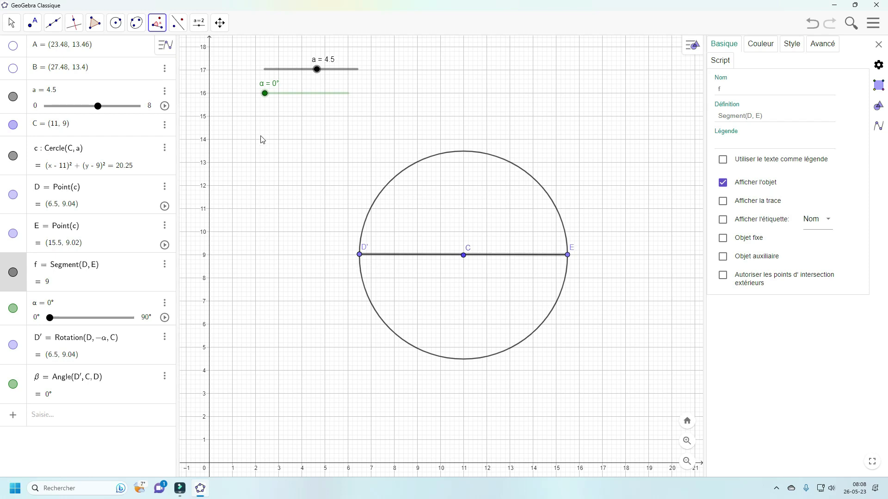
Set angle slider α to 36° and draw segments DD′ and D′E to form a triangle on the diameter.
key(Escape)
drag(264, 93, 298, 94)
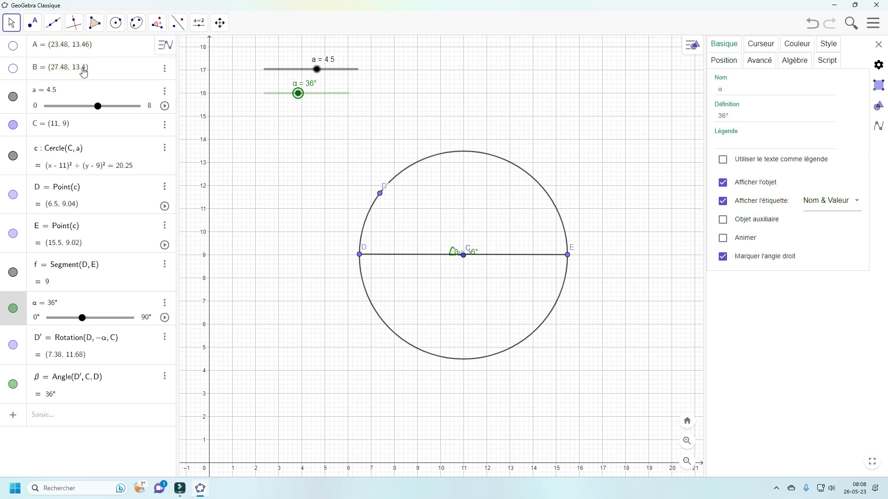
click(54, 25)
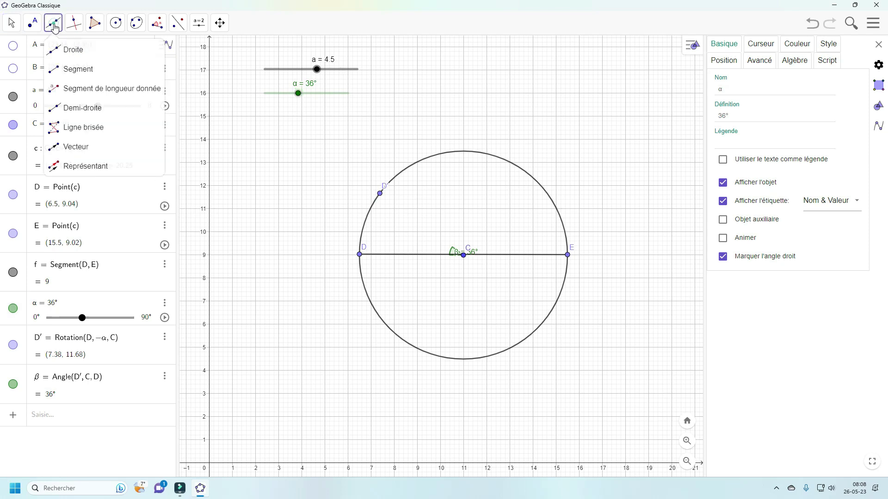
click(62, 72)
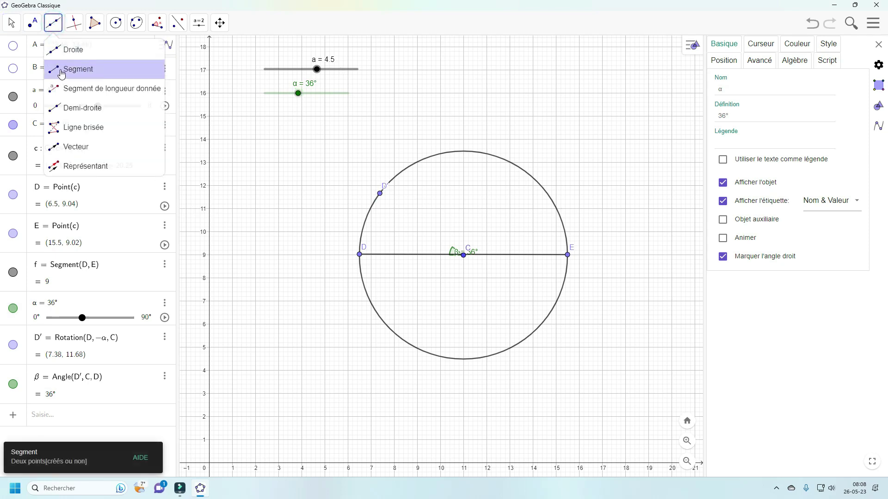
click(360, 255)
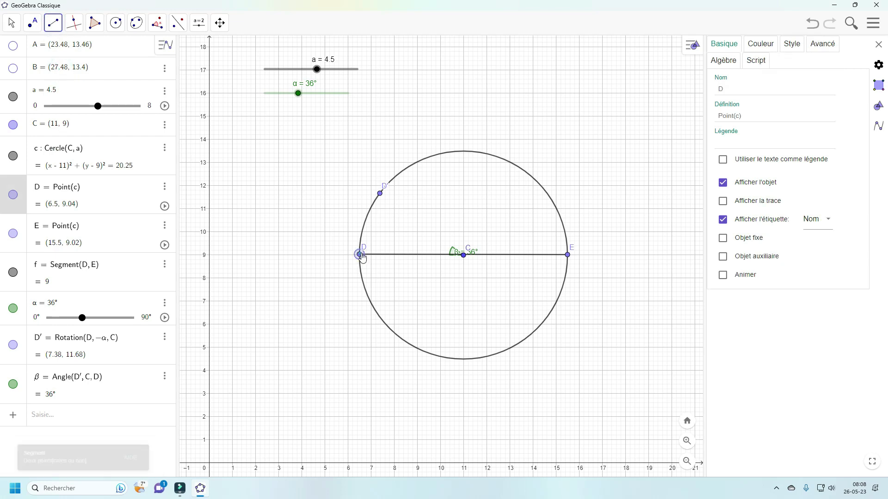
click(380, 194)
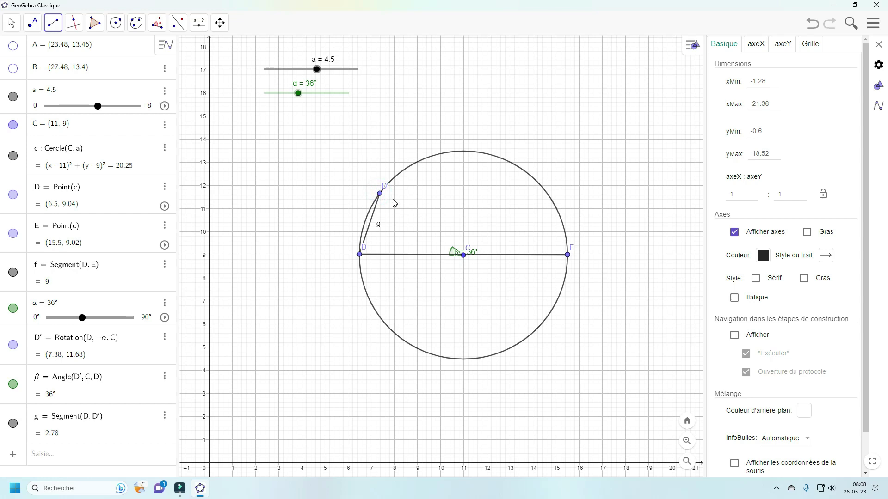
click(380, 194)
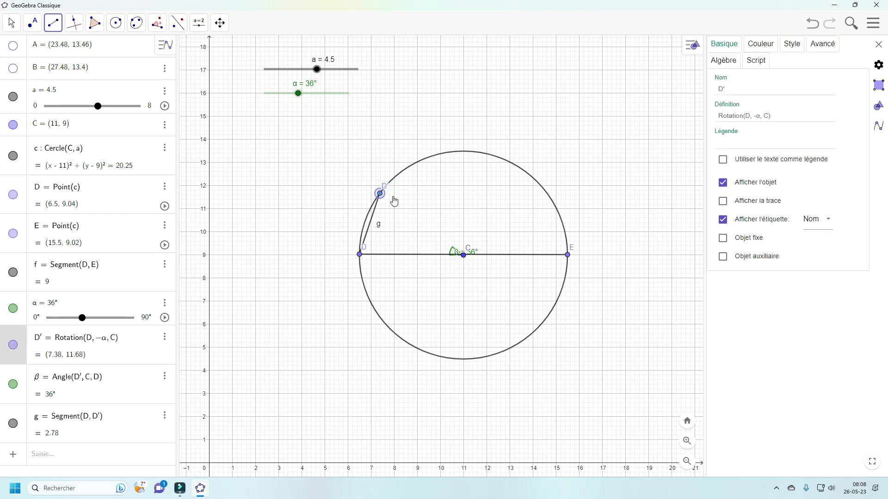
click(568, 255)
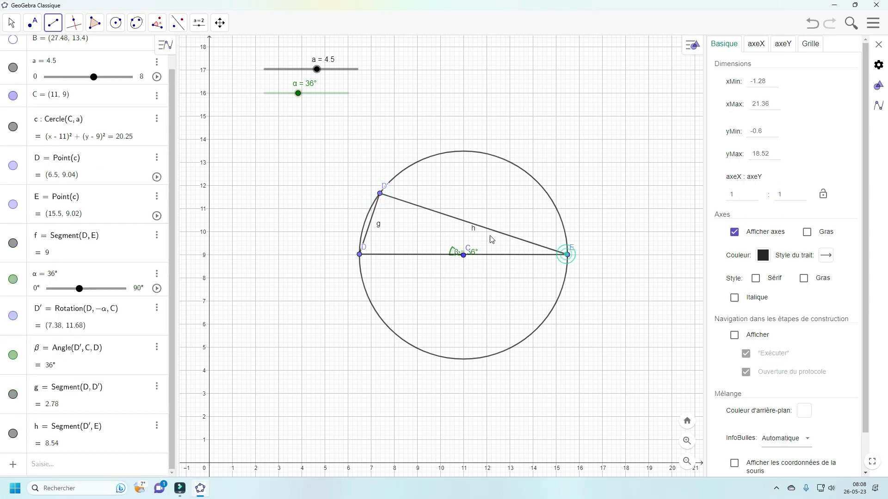
Hide the labels of segments g and h, and hide angle β at the circle's centre.
right_click(379, 228)
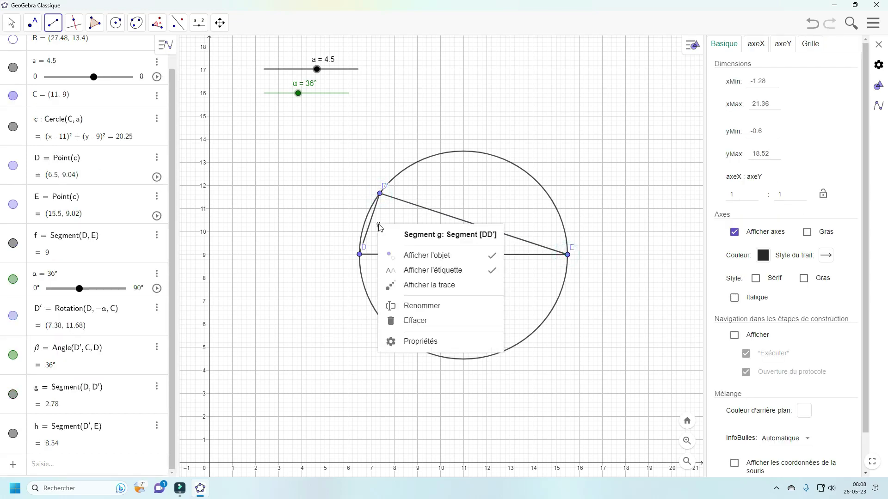
click(492, 271)
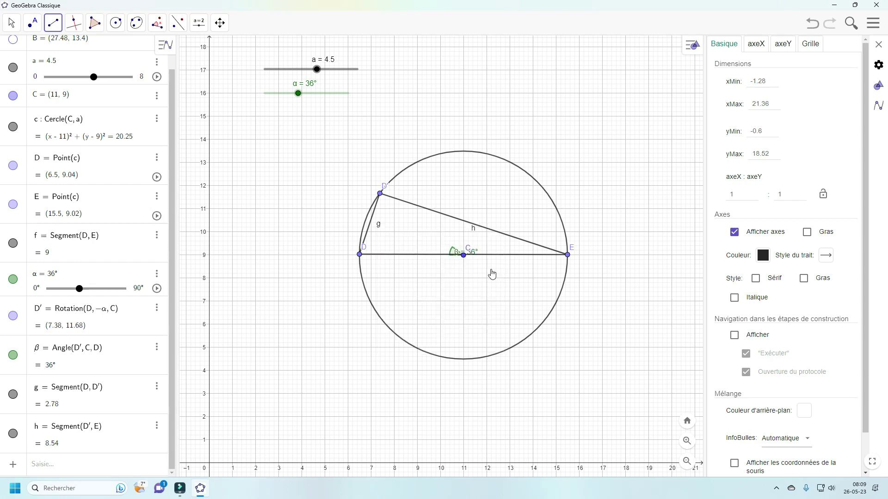
right_click(475, 230)
click(585, 273)
right_click(455, 255)
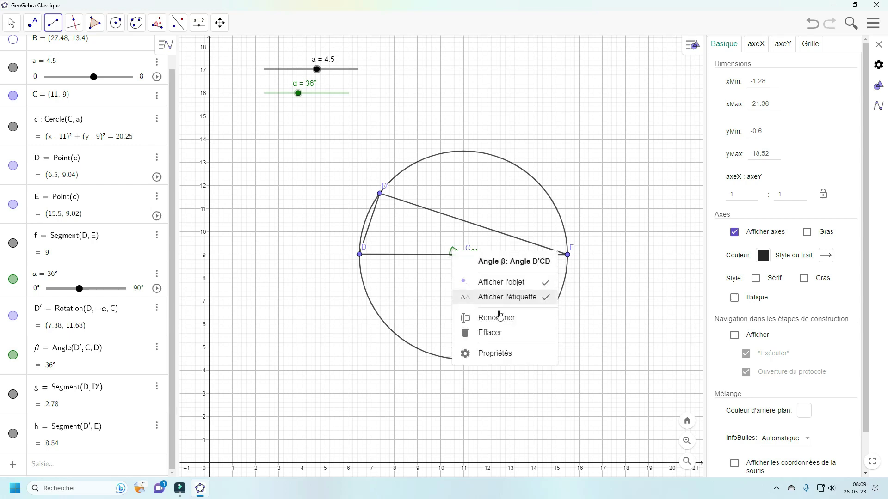
click(547, 283)
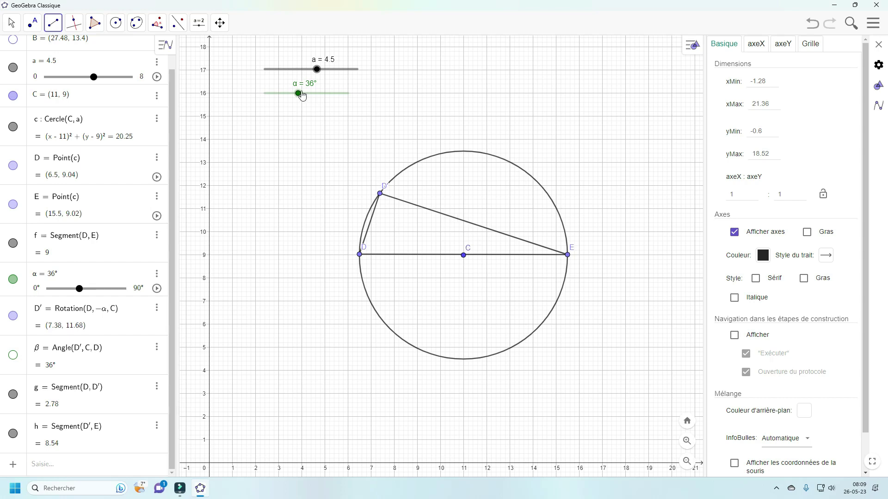
Set angle slider α to 42° after trying 90°, and construct a regular polygon with 4 points on side DD′, outside the triangle.
drag(300, 94, 351, 88)
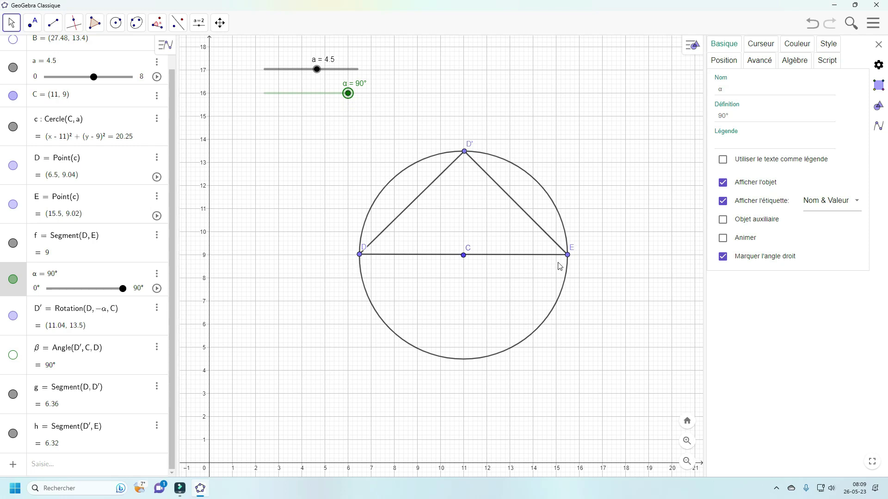
drag(348, 95, 303, 93)
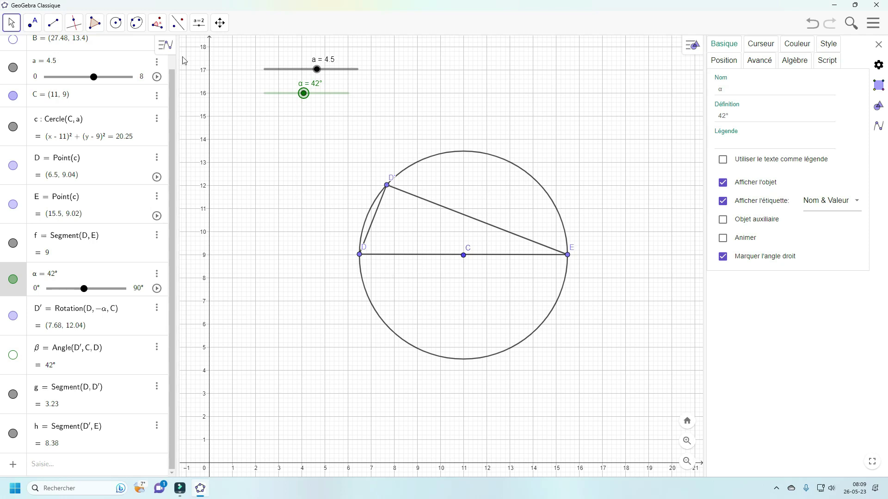
click(94, 24)
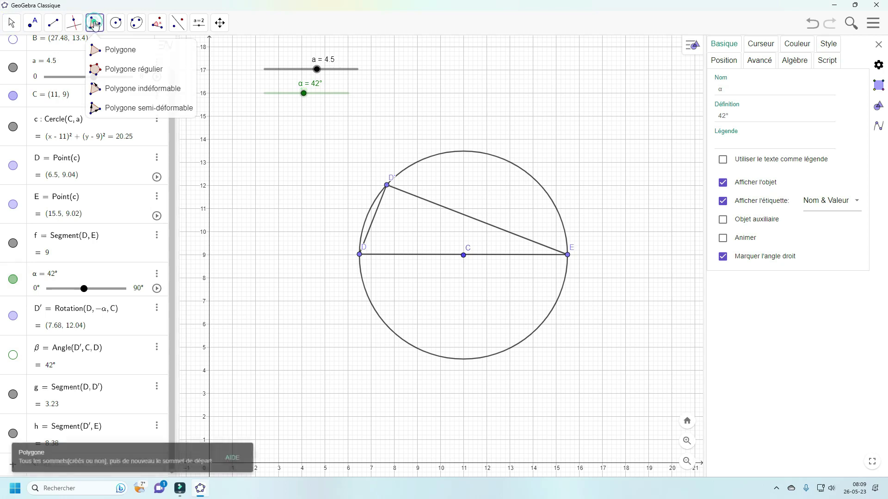
click(115, 69)
click(360, 256)
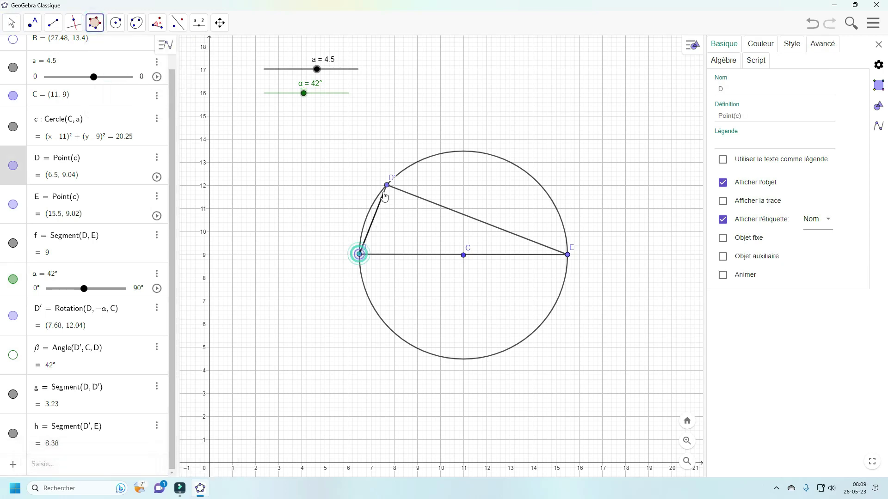
click(386, 186)
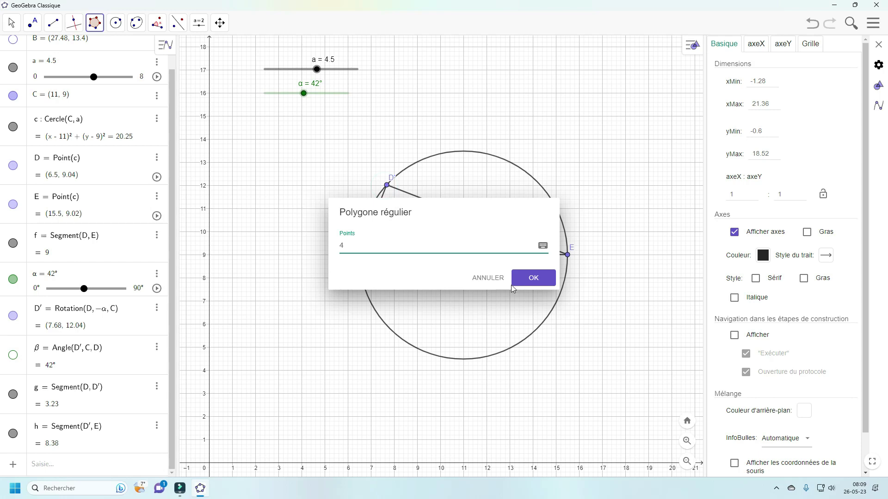
click(540, 285)
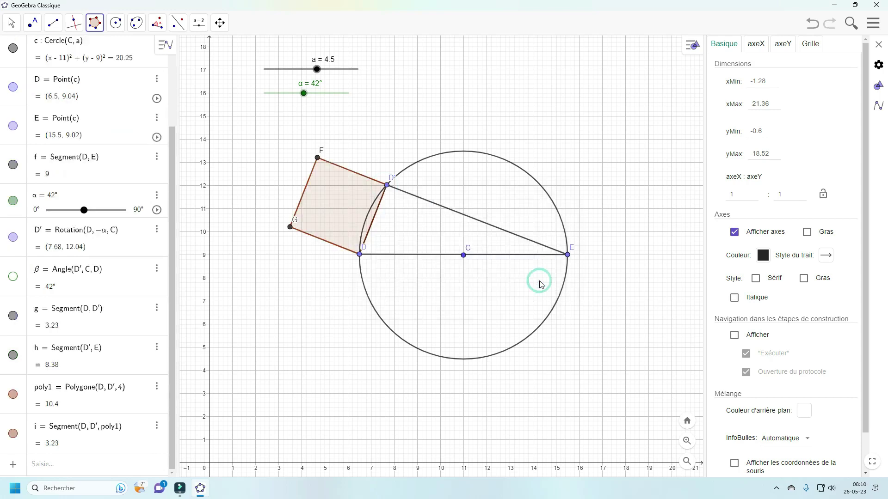
Construct a regular polygon with 4 points on side D′E, outside the triangle.
click(388, 187)
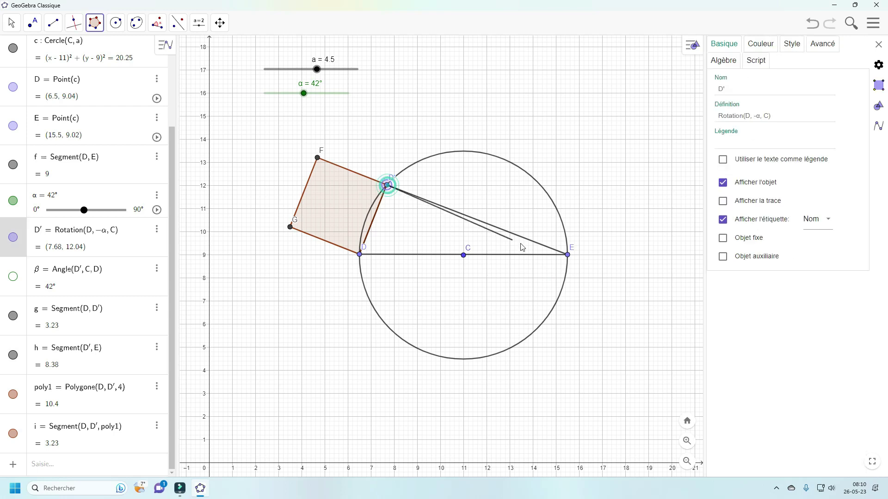
click(568, 255)
click(529, 278)
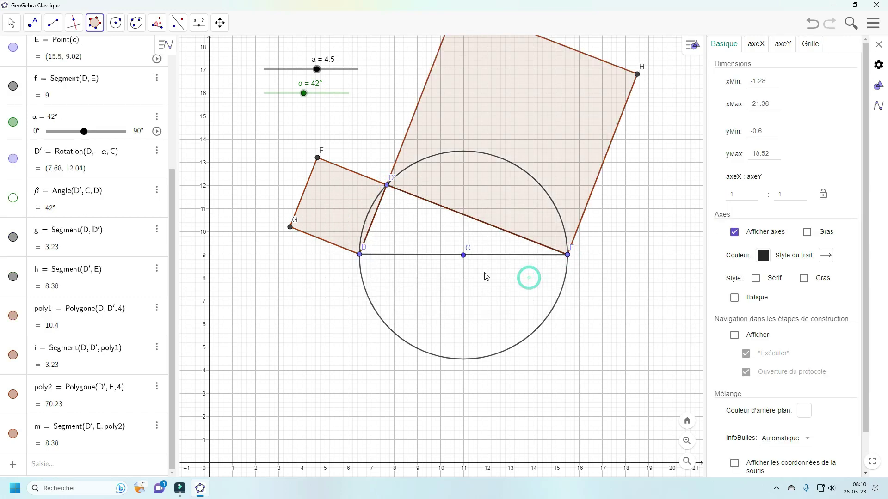
Construct a regular polygon with 4 points from D to E, above the diameter, and close the properties view.
click(360, 255)
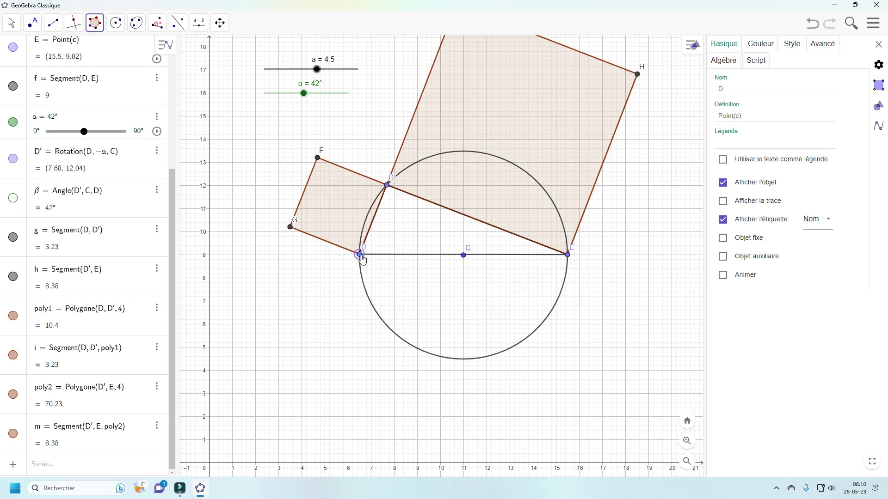
click(568, 255)
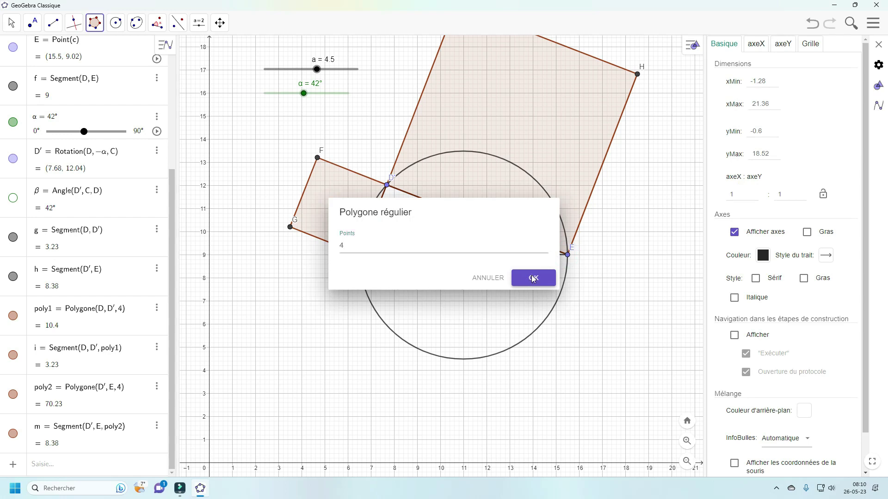
click(533, 278)
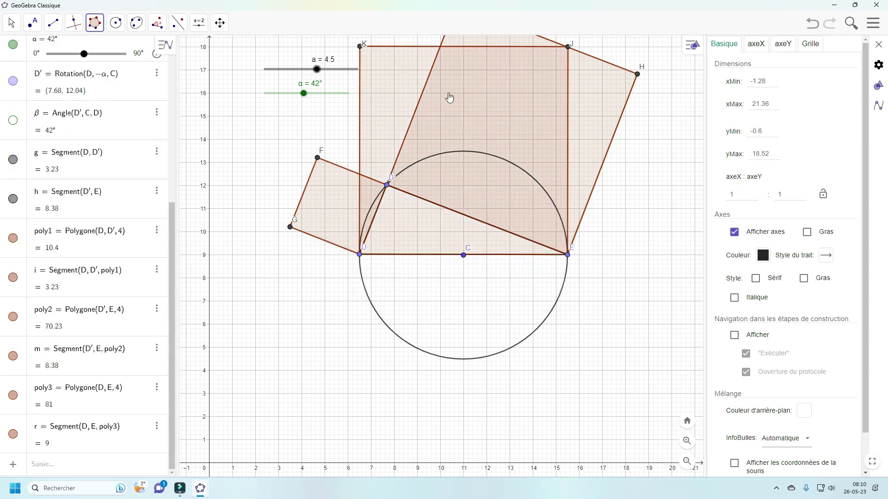
click(879, 45)
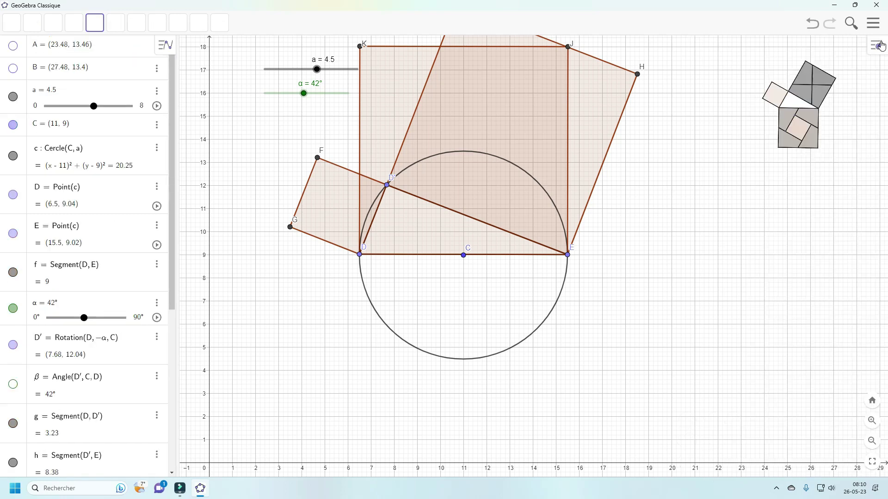
Undo the square above the diameter and construct a regular polygon with 4 points from E to D, below the diameter.
click(812, 23)
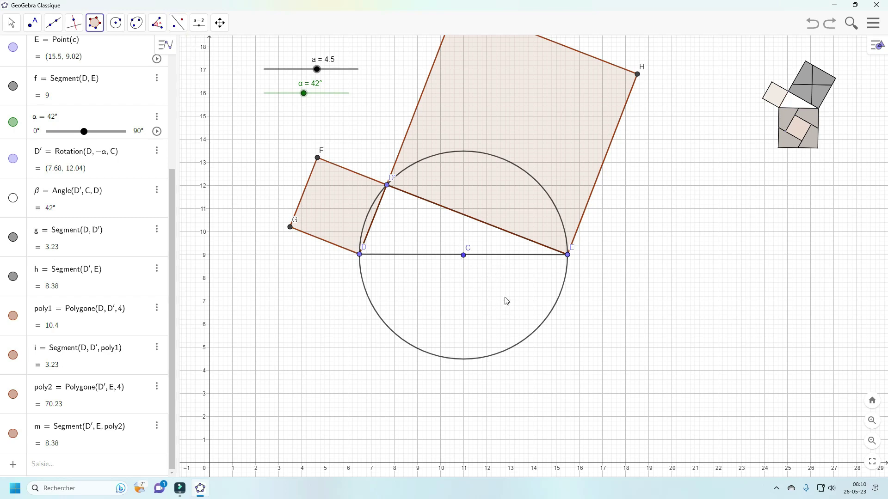
click(95, 22)
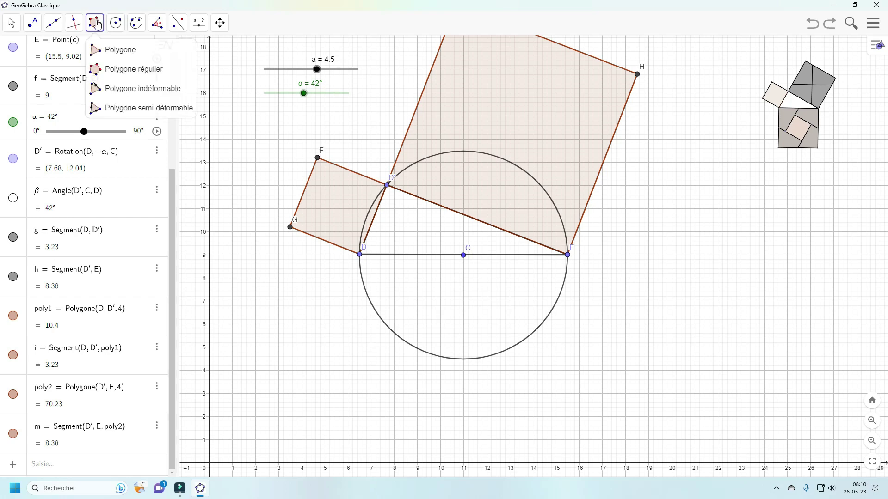
click(124, 72)
click(568, 255)
click(360, 256)
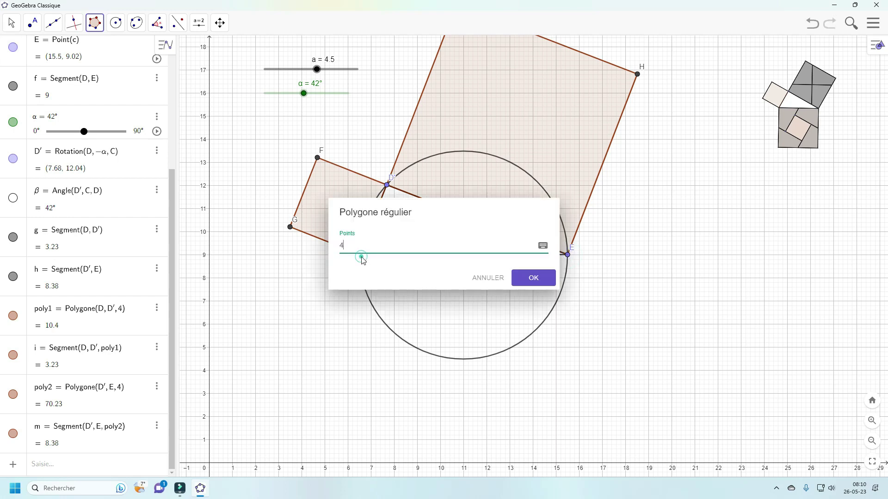
click(549, 278)
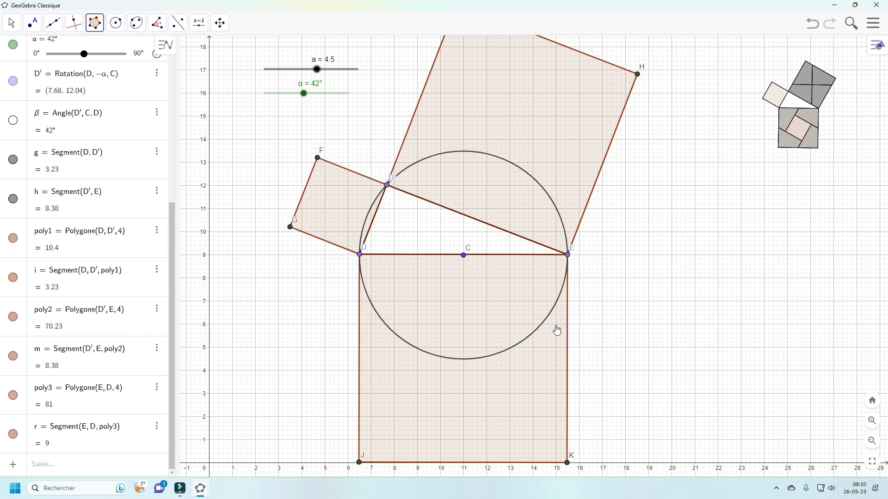
Hide circle c and its centre point C.
right_click(512, 353)
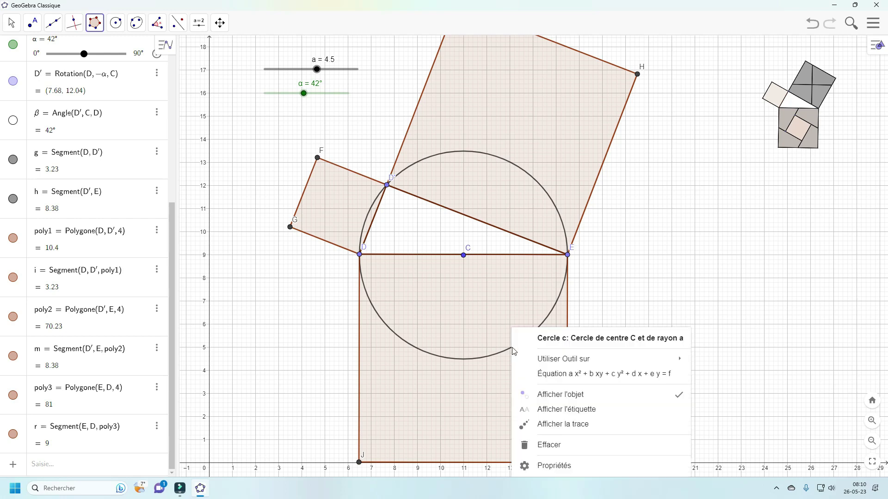
click(678, 396)
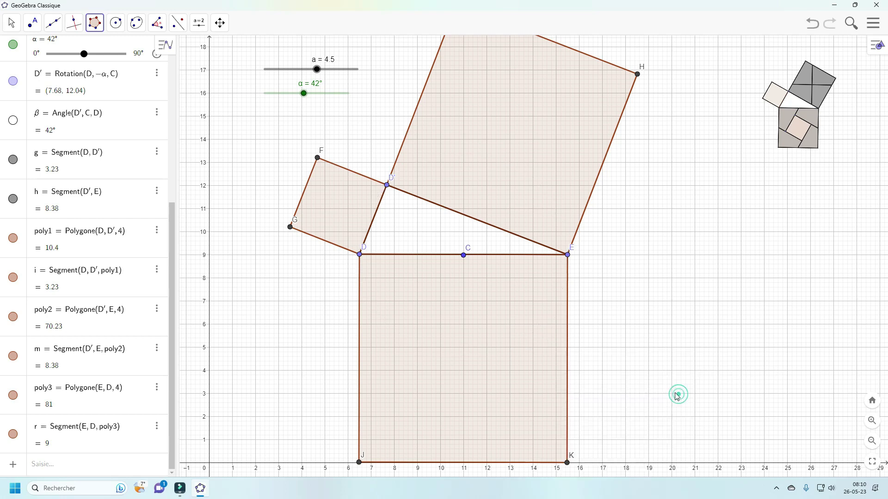
right_click(464, 261)
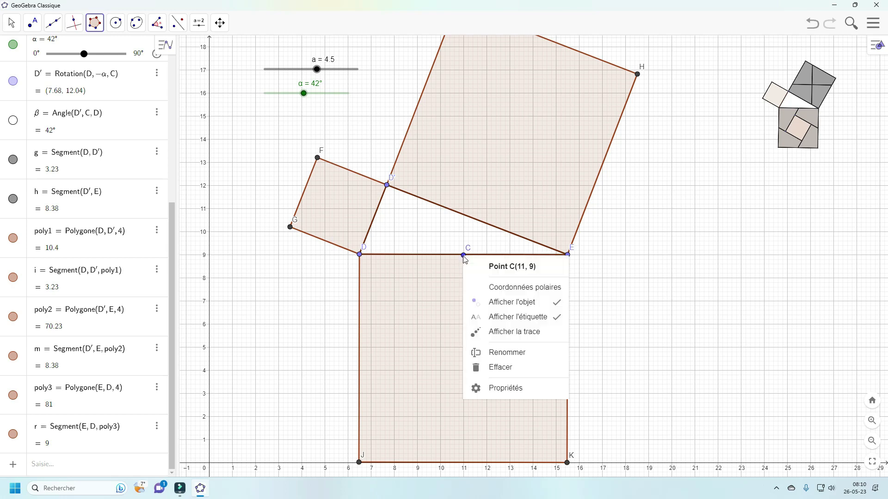
click(553, 305)
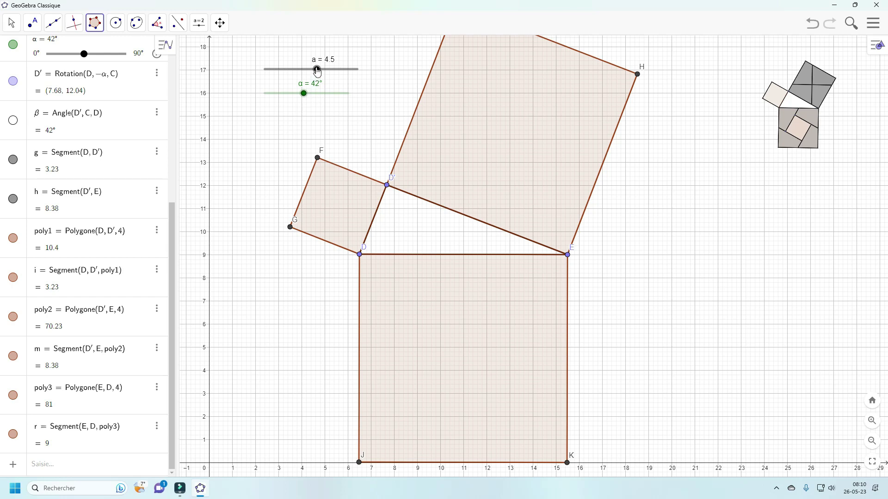
Set slider a to 3.6 and angle slider α to 46°.
key(Escape)
drag(317, 70, 308, 71)
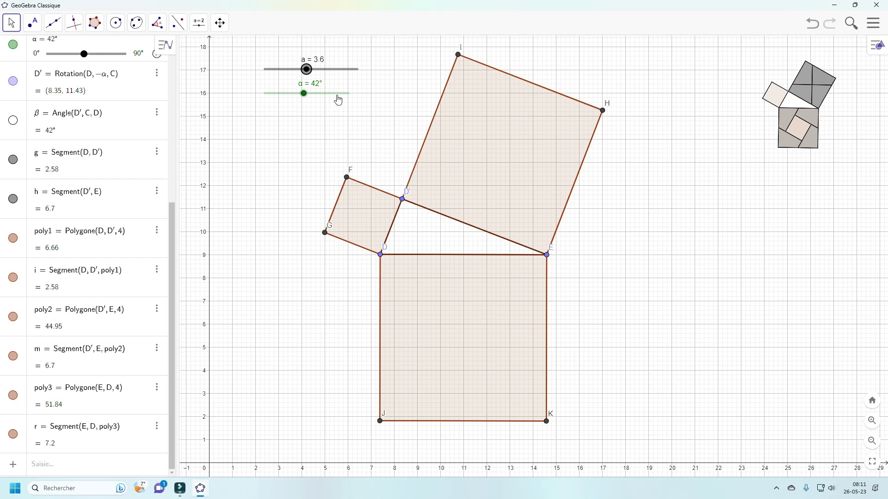
mouse_move(305, 95)
mouse_down()
mouse_move(331, 95)
mouse_move(288, 96)
mouse_move(333, 94)
mouse_move(288, 102)
mouse_move(321, 99)
mouse_move(290, 101)
mouse_move(320, 96)
mouse_move(307, 95)
mouse_up()
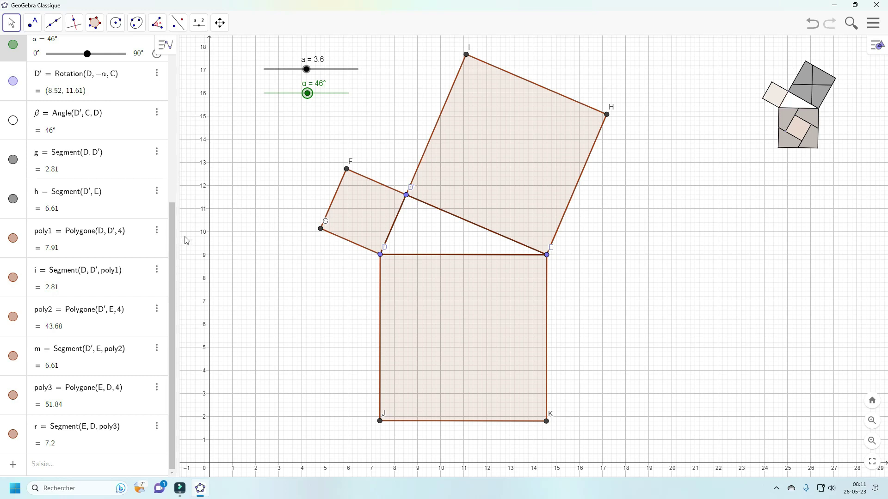
Make point D a fixed object in its properties, and close the properties view.
drag(174, 242, 171, 107)
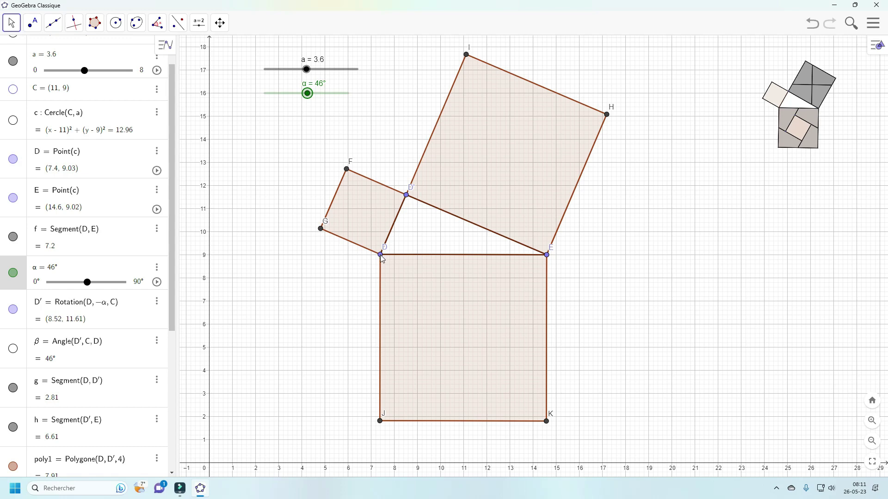
right_click(381, 256)
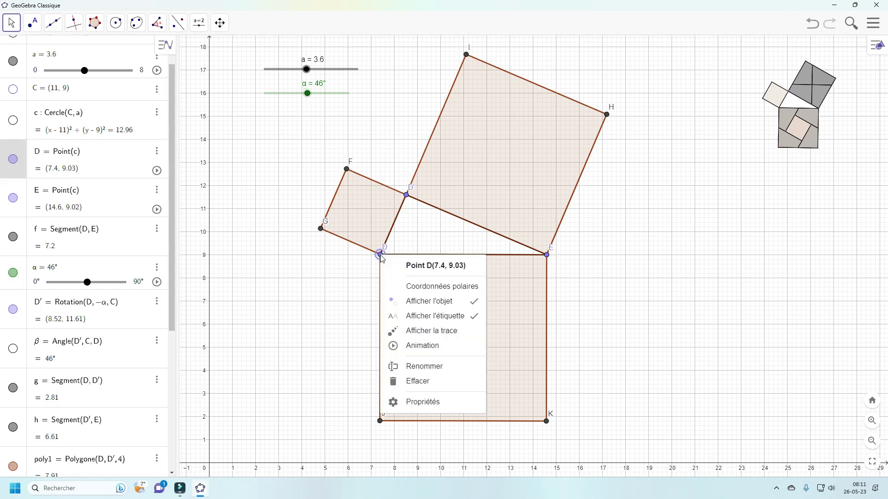
click(433, 403)
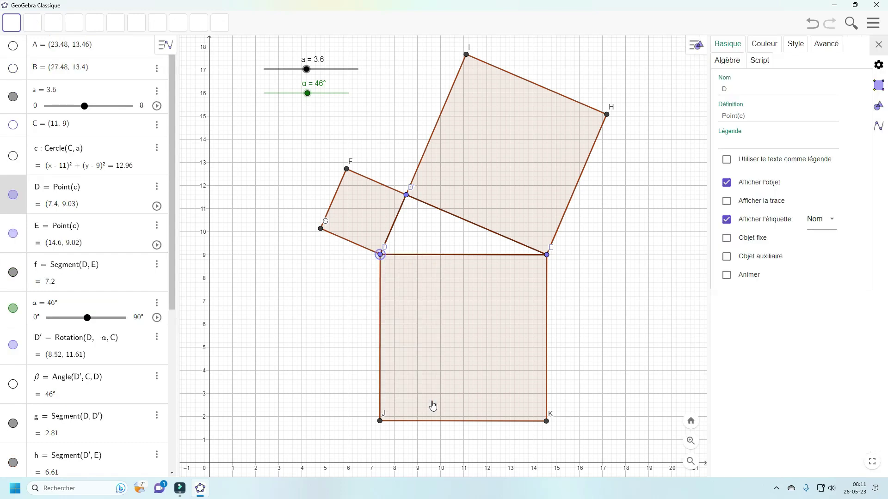
click(726, 239)
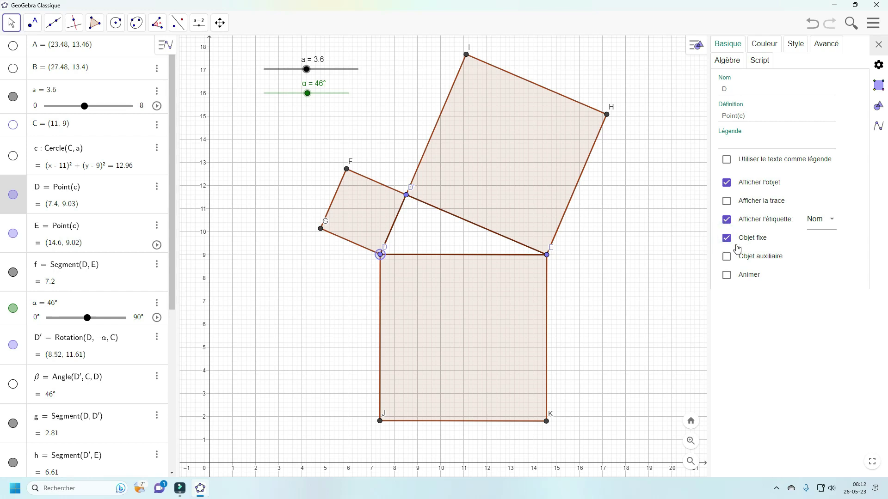
click(878, 44)
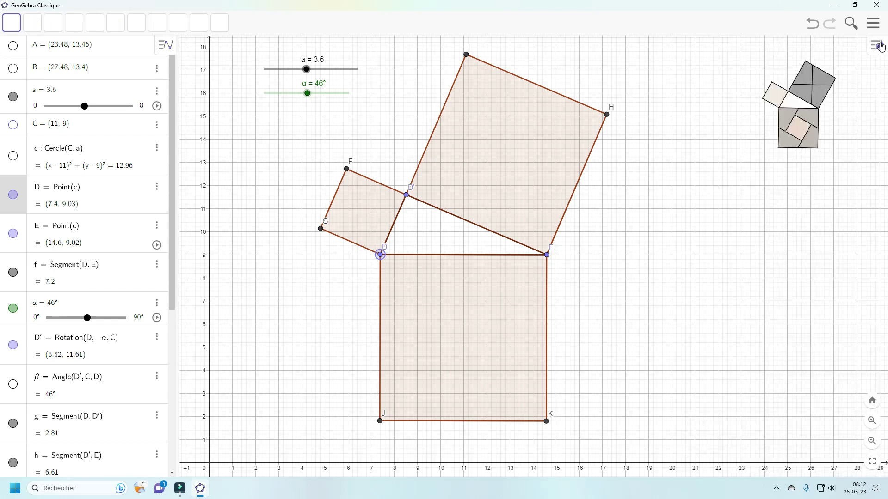
Make point E a fixed object in its properties, and close the properties view.
right_click(547, 256)
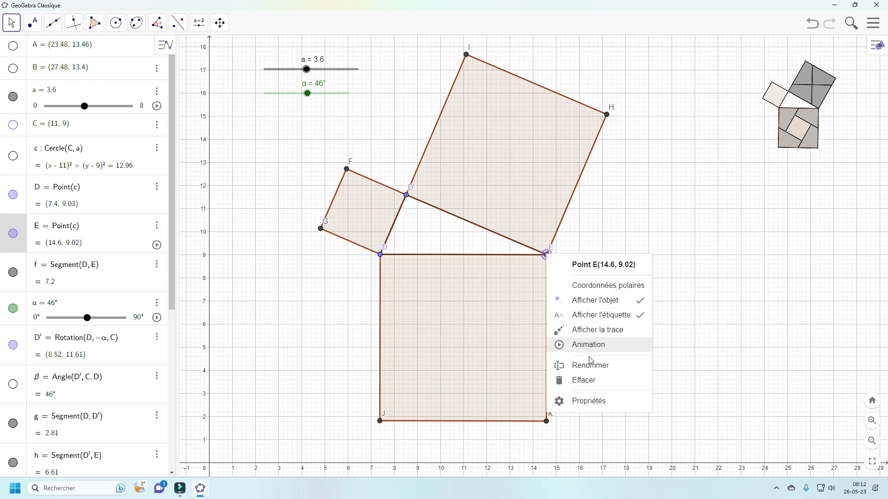
click(596, 403)
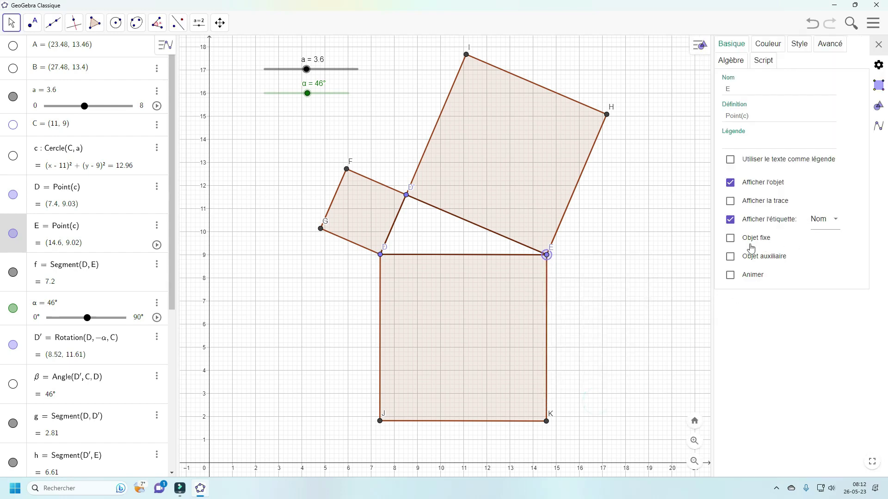
click(730, 238)
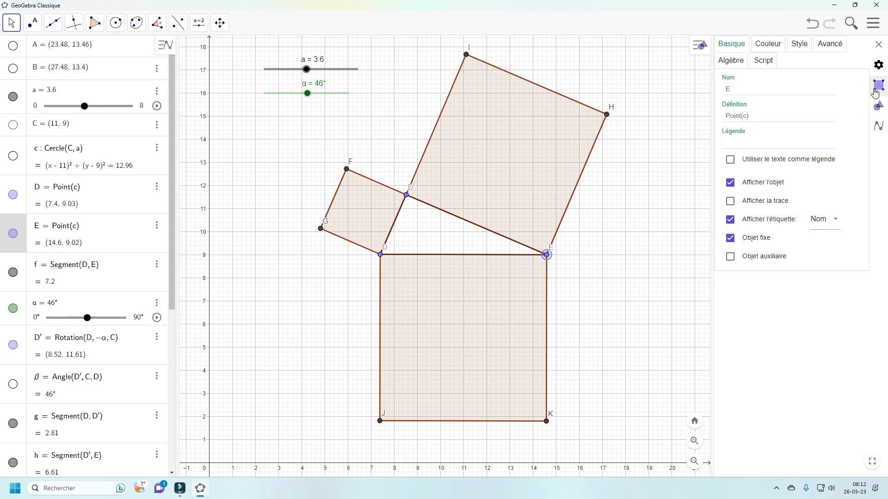
click(879, 44)
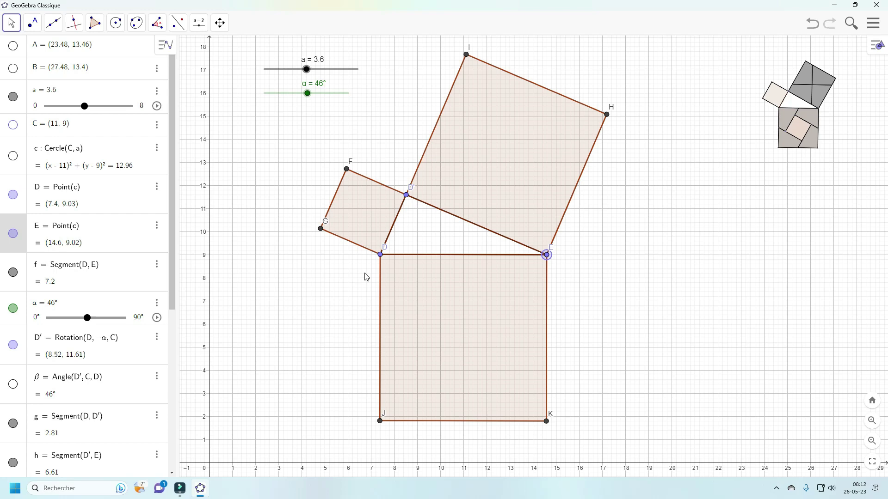
Test whether points D and E can still be moved, and set angle slider α to 38°.
click(11, 23)
click(21, 50)
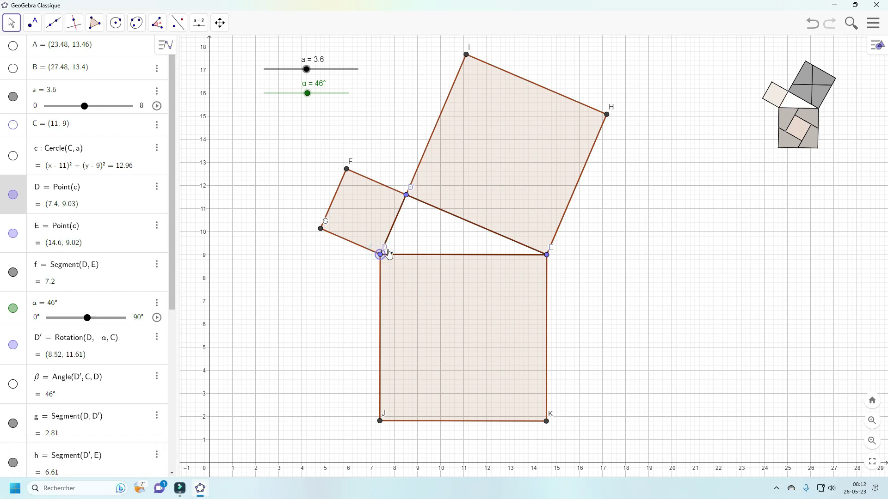
click(547, 258)
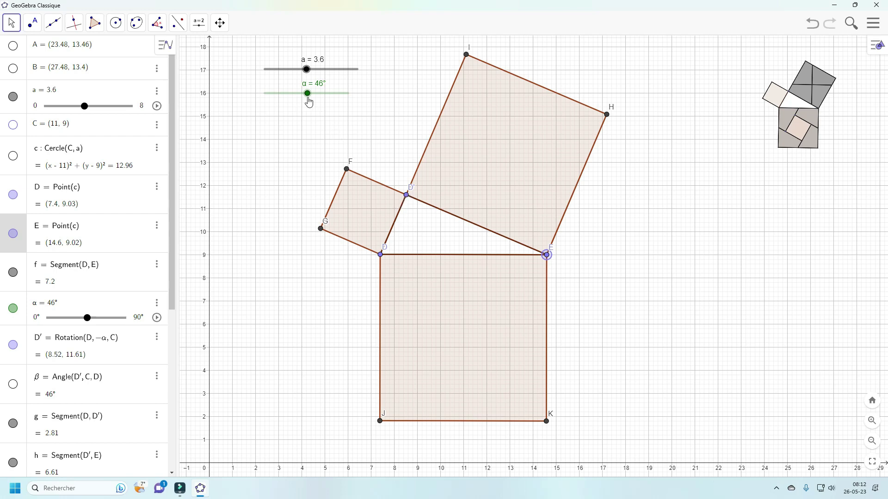
mouse_move(308, 96)
mouse_down()
mouse_move(325, 91)
mouse_move(270, 93)
mouse_move(311, 100)
mouse_move(290, 106)
mouse_move(301, 107)
mouse_up()
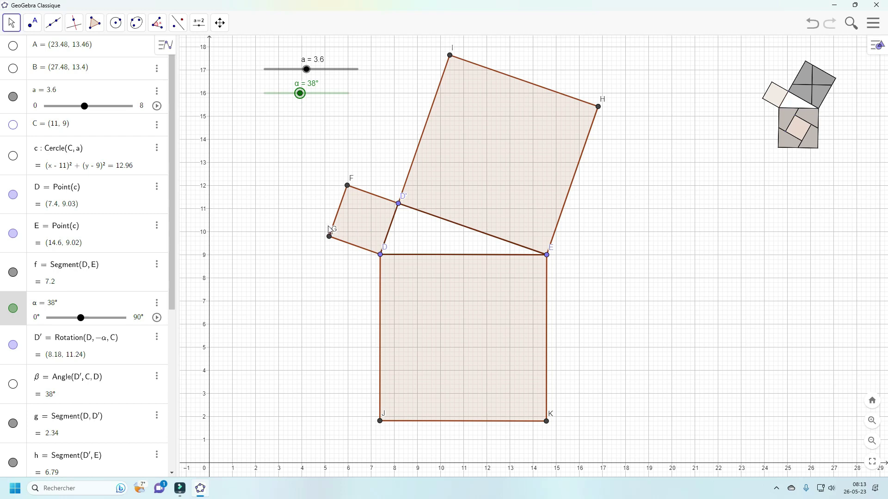
Draw a segment from F to D as a diagonal of the small square, and hide its label.
click(53, 22)
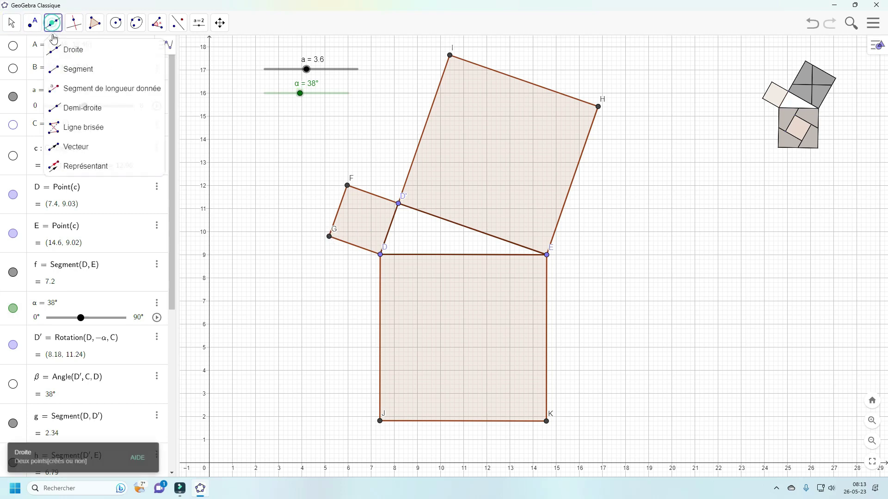
click(72, 74)
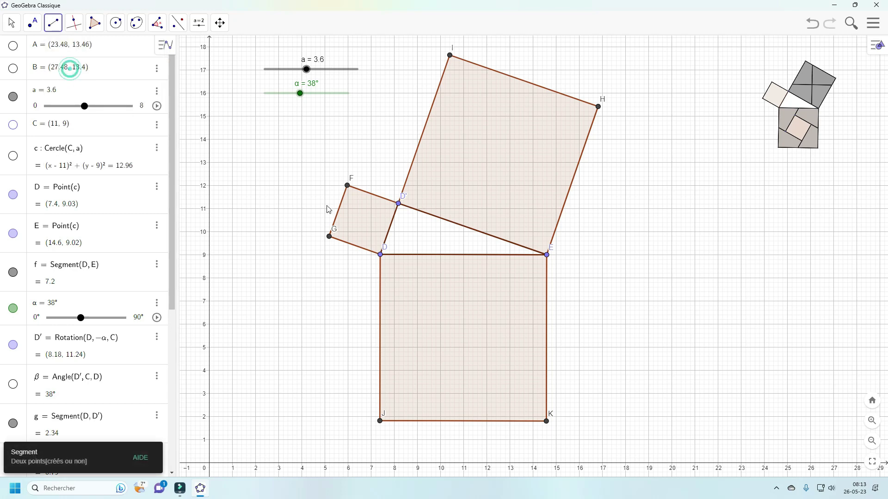
click(348, 186)
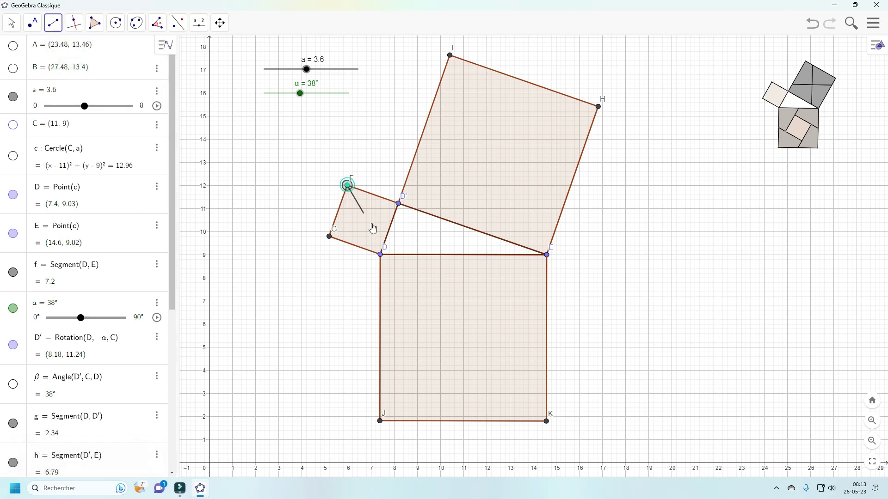
click(380, 254)
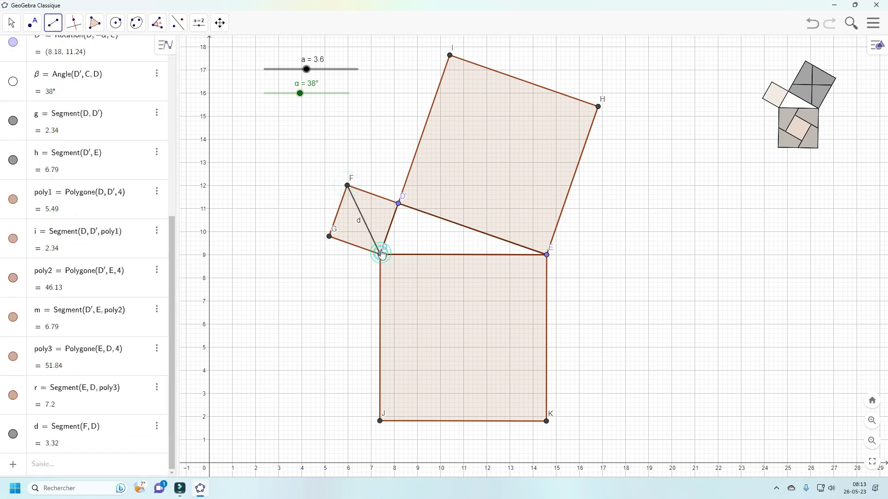
right_click(359, 219)
click(468, 281)
Draw a segment from G to D′ as the small square's other diagonal, and hide its label.
click(329, 237)
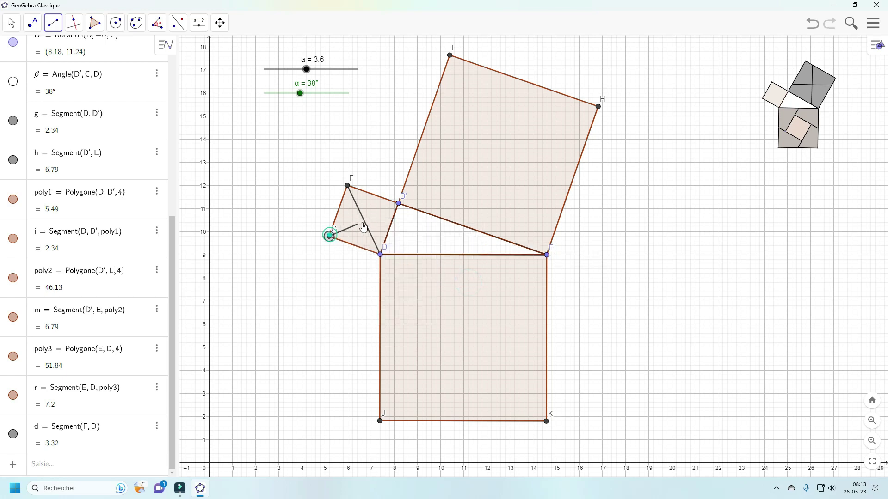
click(397, 205)
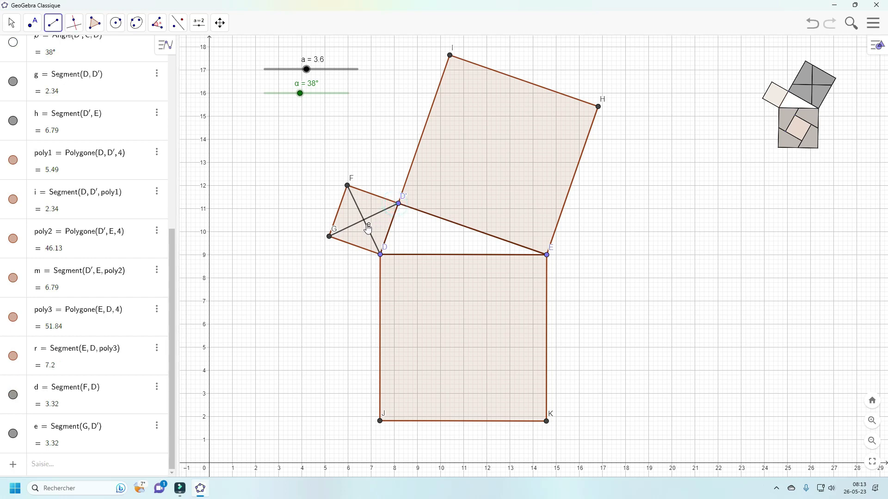
right_click(370, 226)
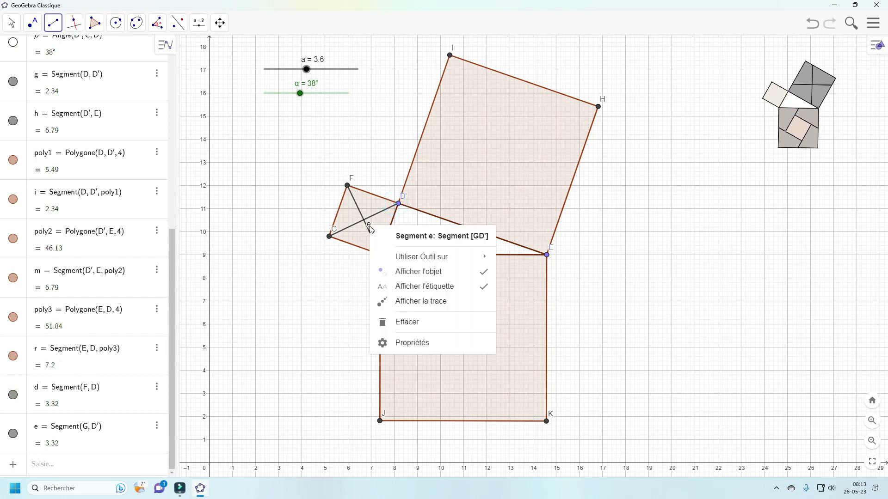
click(485, 286)
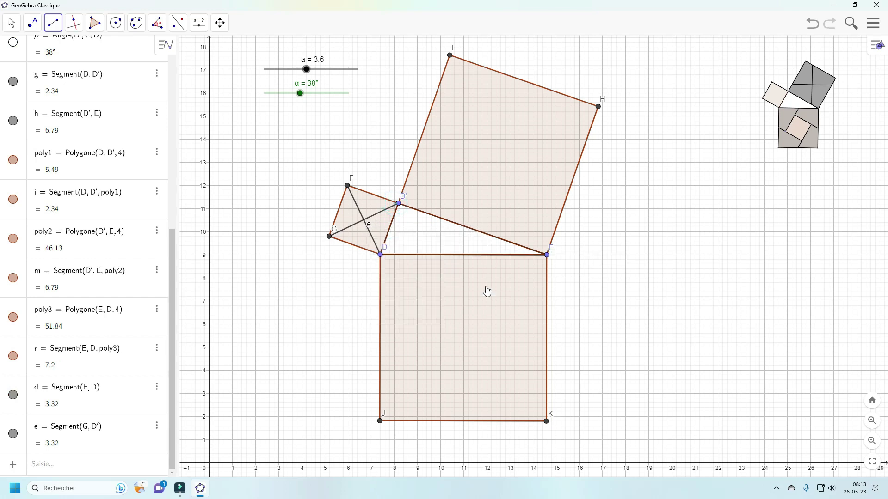
Draw a segment from D′ to H across the square on side D′E, and hide its label.
click(398, 205)
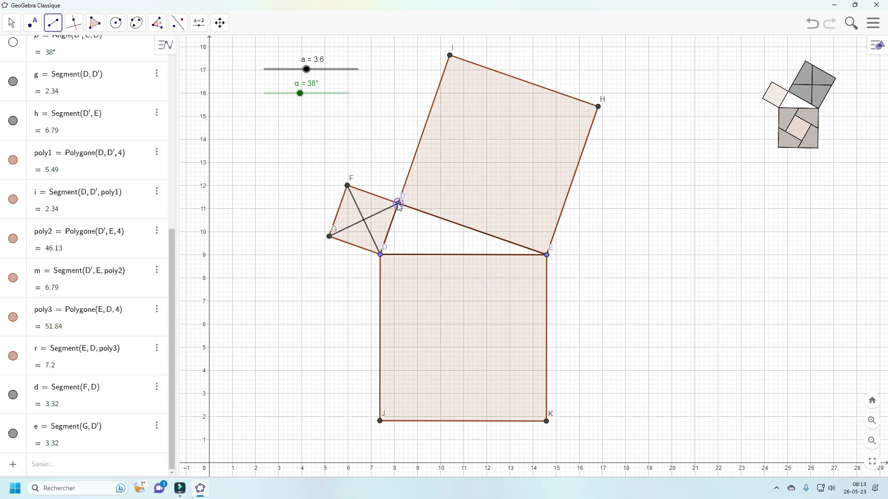
click(598, 108)
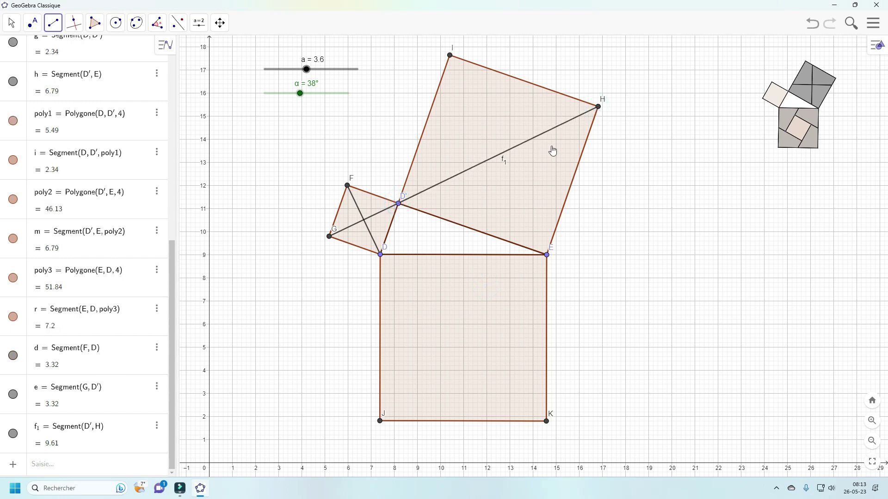
right_click(503, 162)
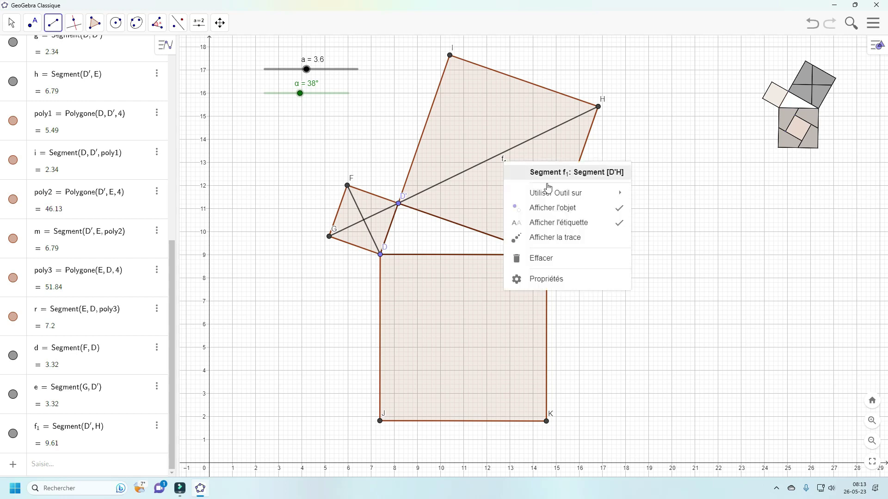
click(620, 227)
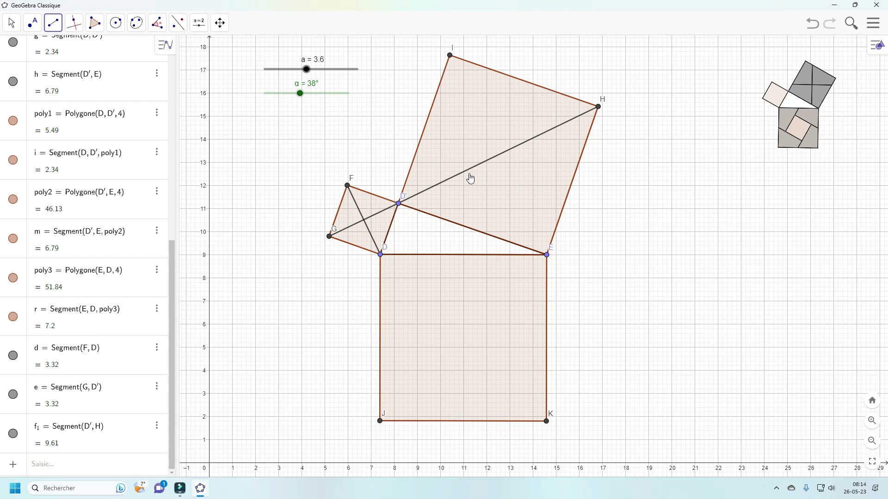
Draw a segment from I to E as the other diagonal of the square on side D′E, and hide its label.
click(450, 55)
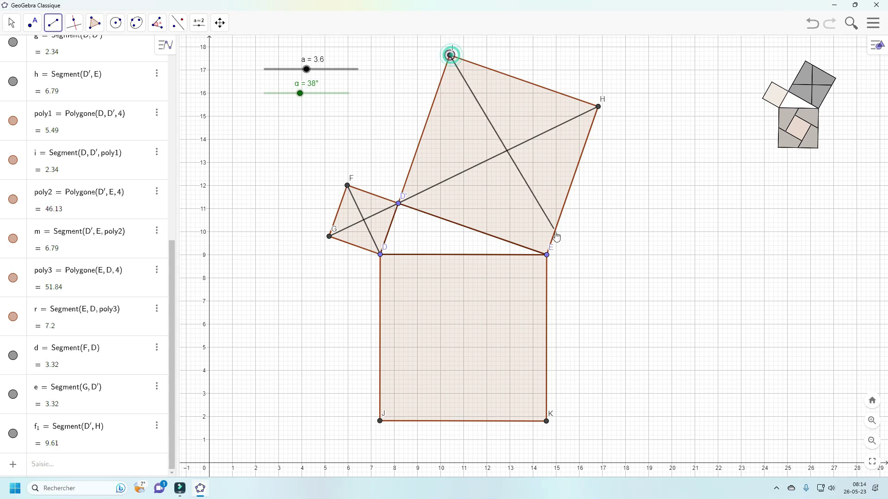
click(547, 254)
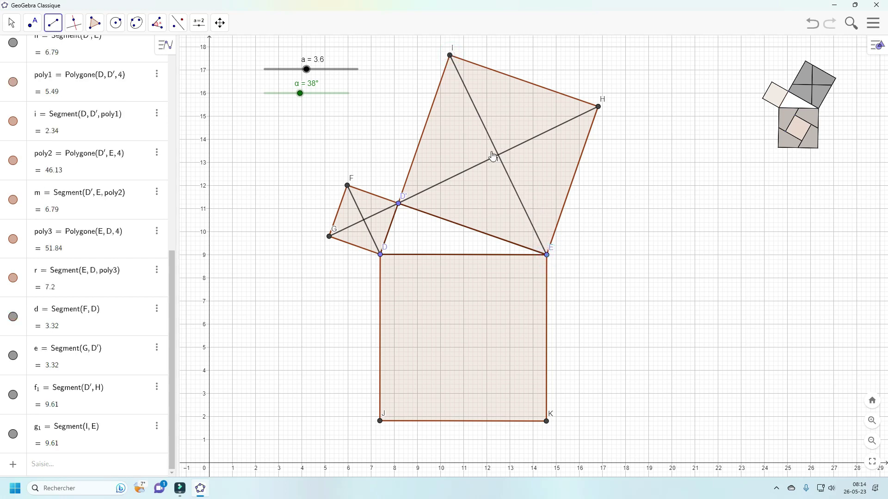
right_click(494, 160)
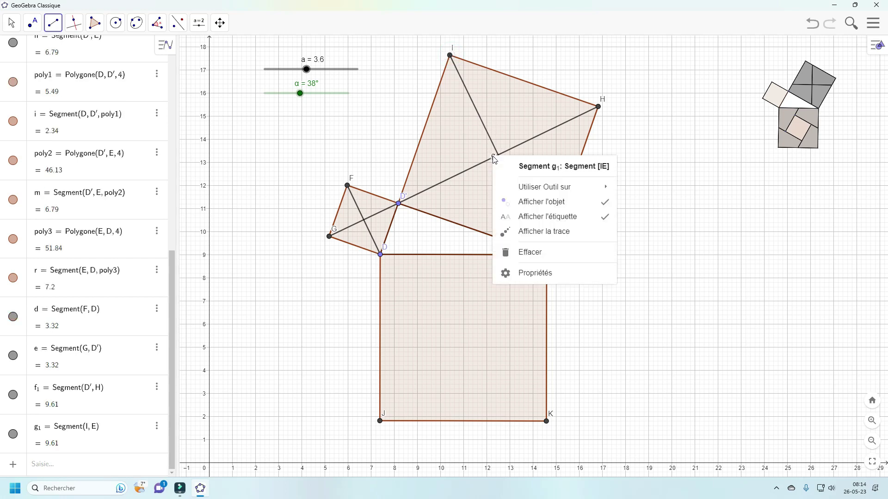
click(604, 215)
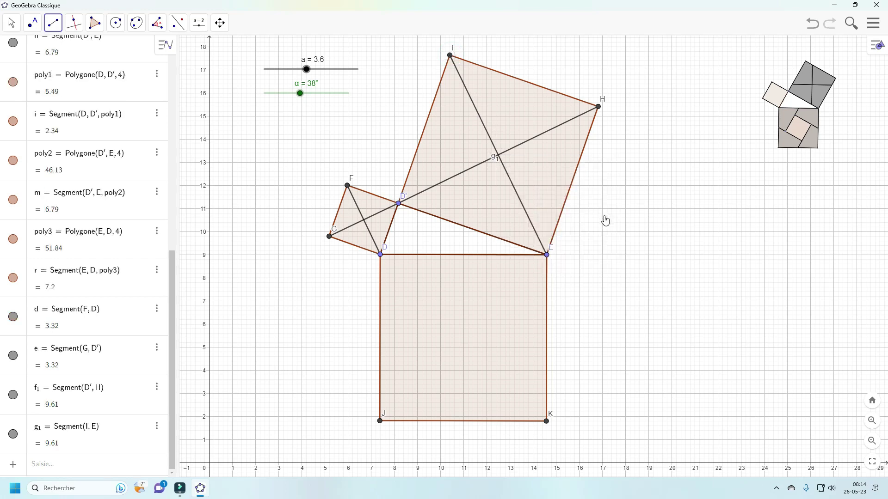
Draw a segment from D to K as a diagonal of the large square below the triangle, and hide its label.
click(380, 255)
click(547, 421)
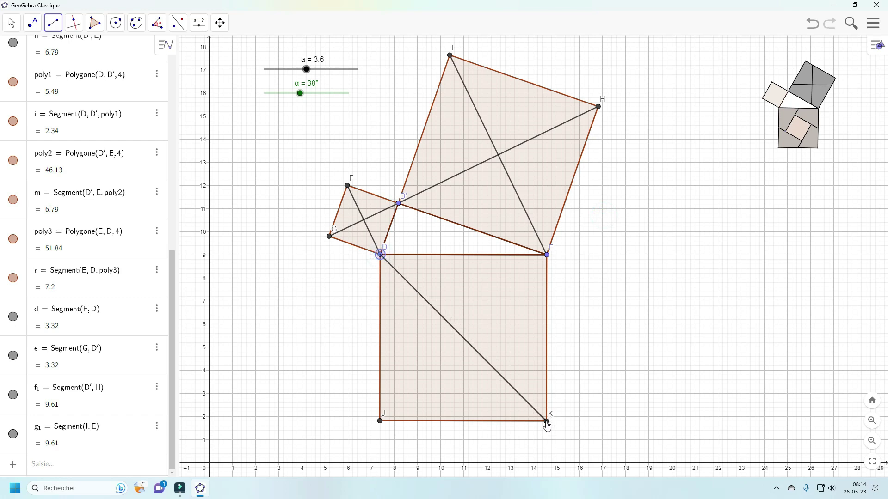
right_click(460, 342)
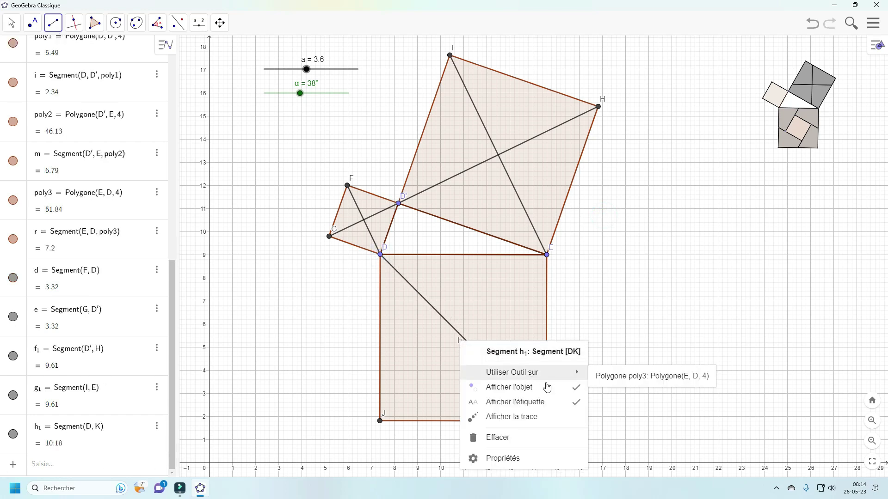
click(576, 406)
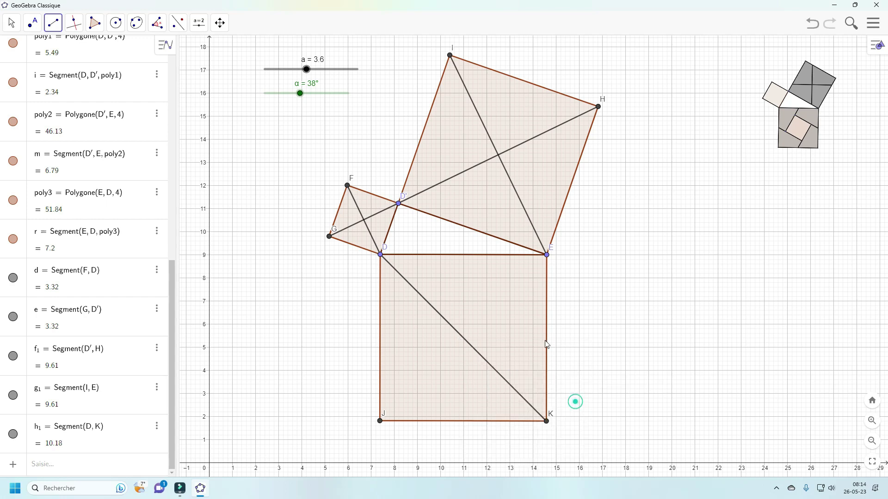
Draw a segment from E to J as the large lower square's other diagonal, and hide its label.
click(546, 255)
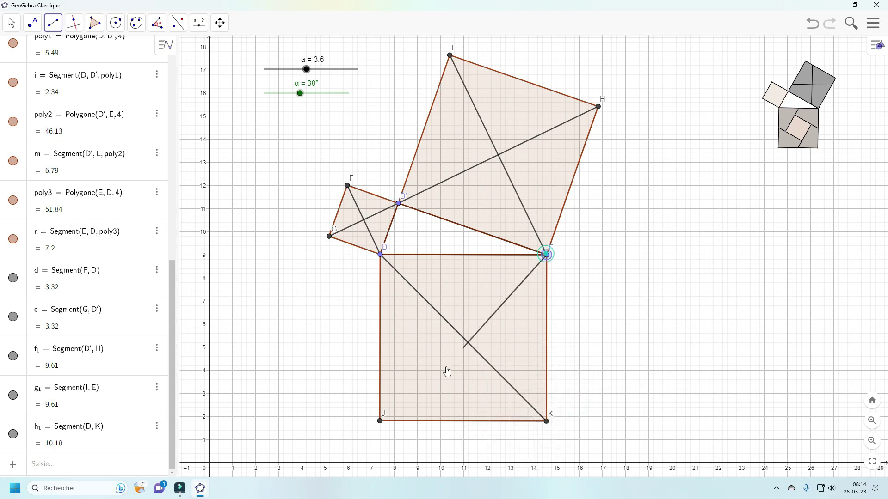
click(380, 421)
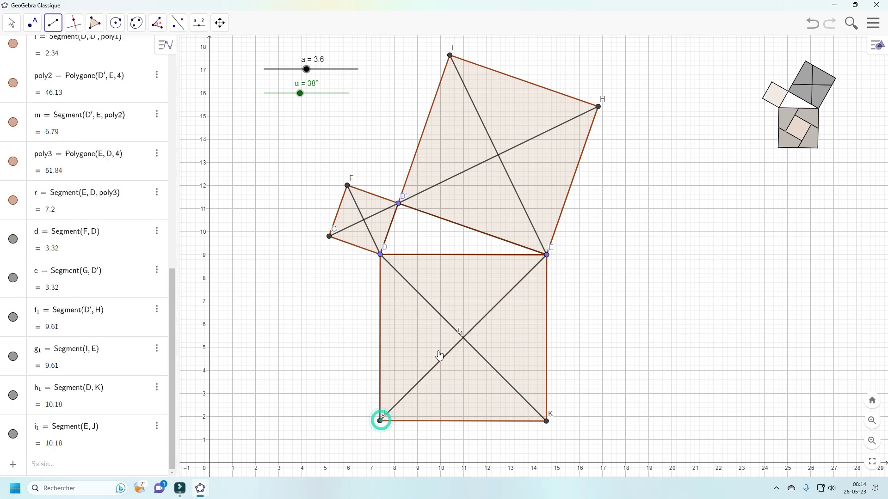
right_click(462, 334)
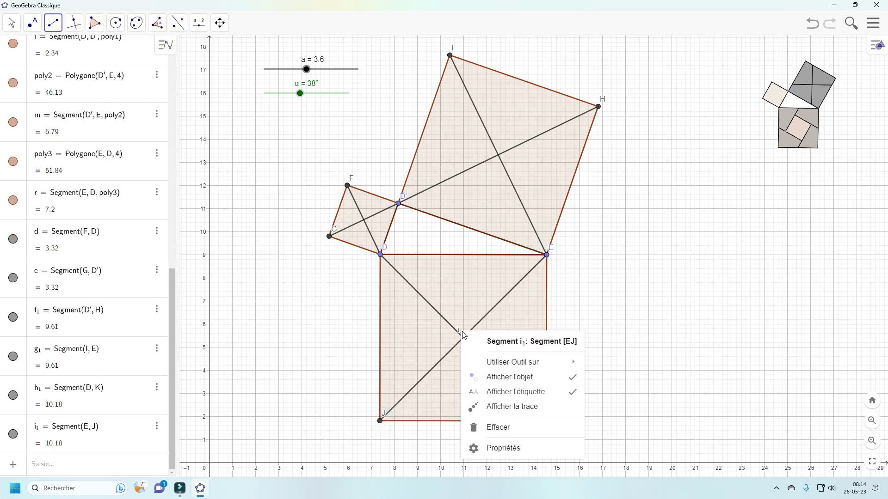
click(575, 396)
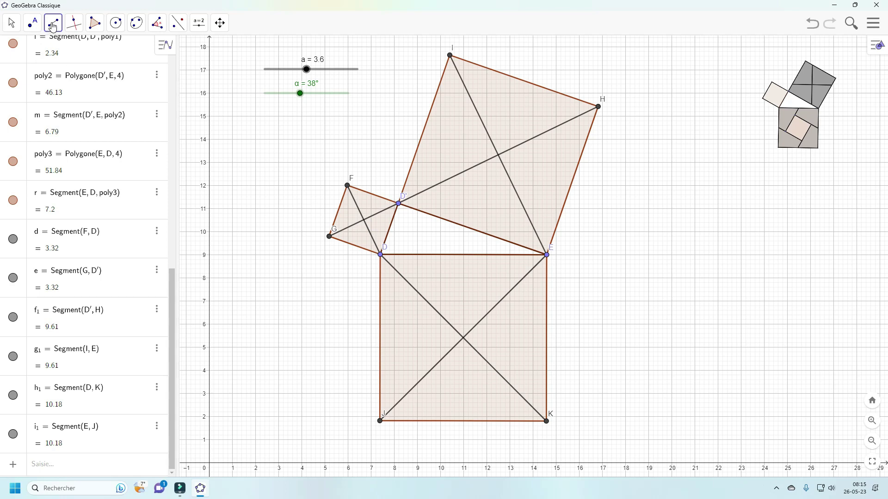
Create intersection points where the two diagonals cross in each of the three squares.
click(33, 23)
click(51, 113)
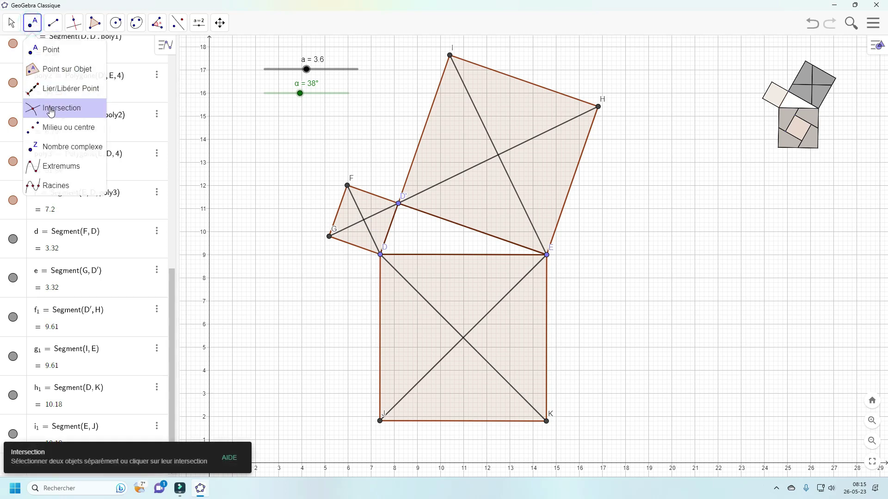
click(364, 220)
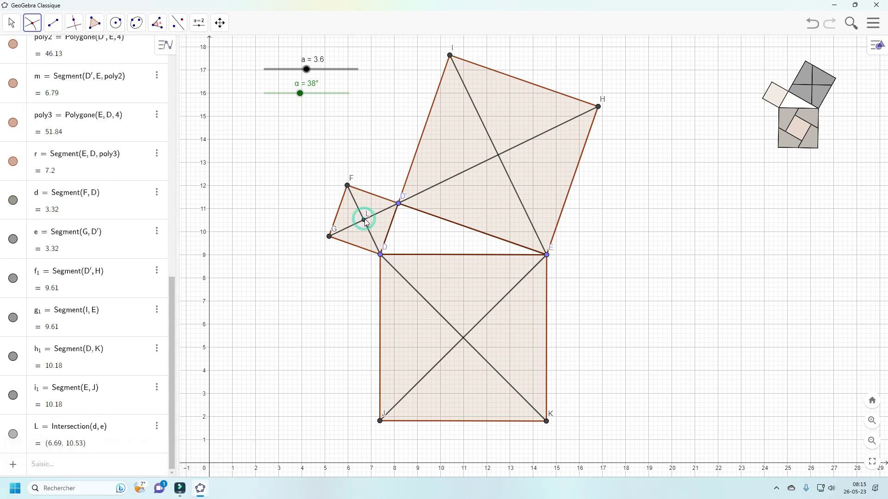
click(498, 156)
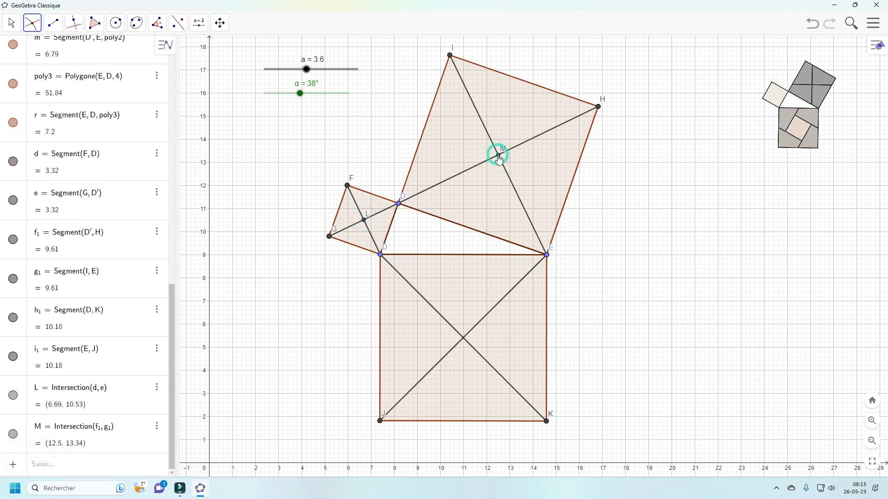
click(464, 339)
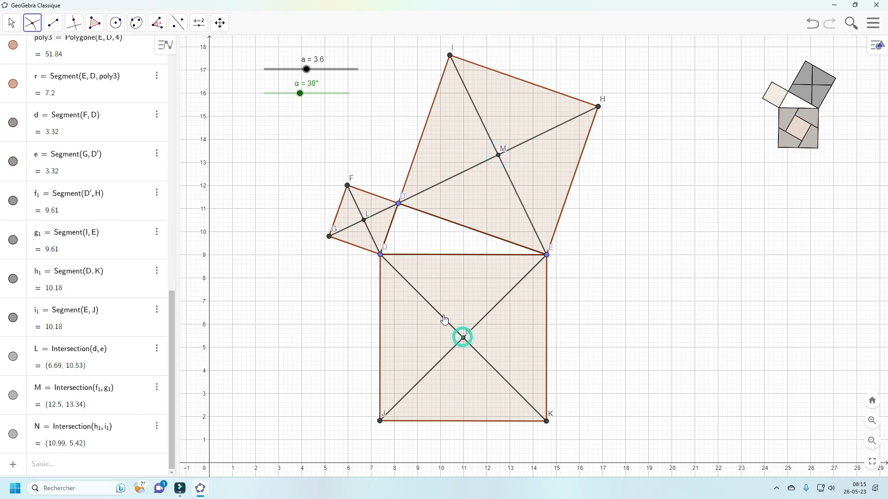
Hide the labels of the centre points of all three squares.
right_click(367, 219)
click(458, 277)
right_click(499, 156)
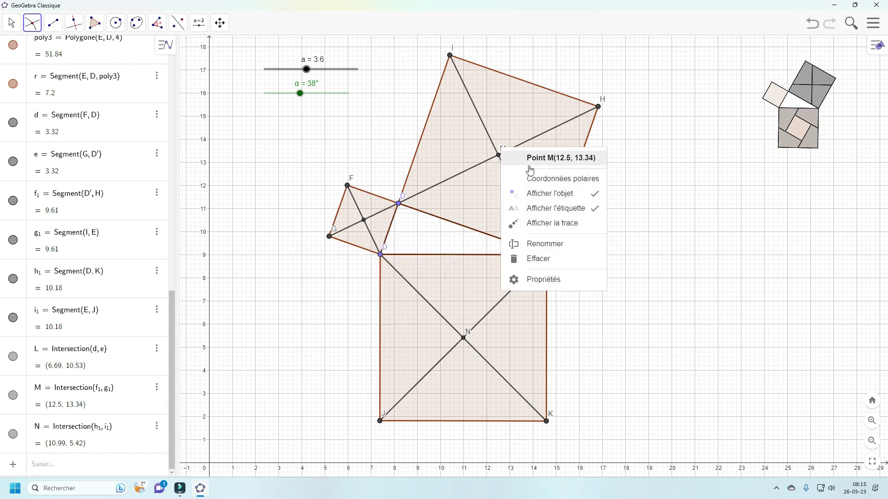
click(602, 218)
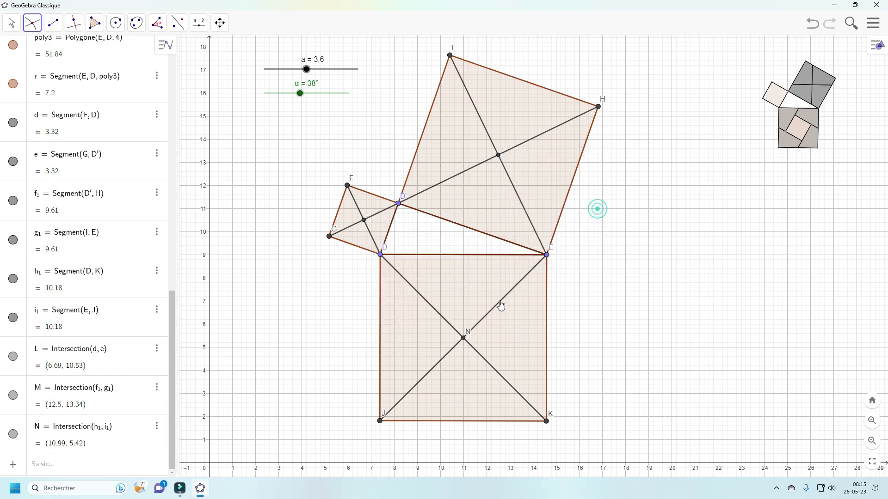
right_click(468, 336)
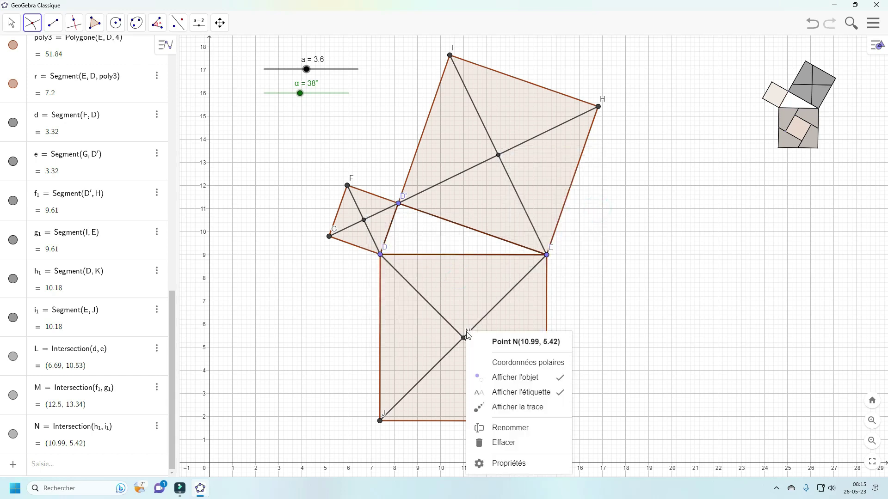
click(560, 396)
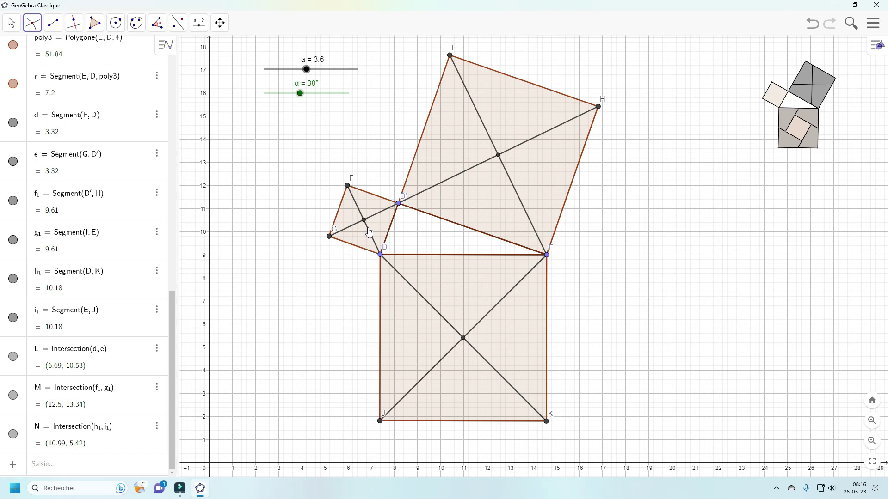
Translate the small square by the vector from its centre to the centre of the large lower square, and hide the vector.
click(178, 28)
click(217, 127)
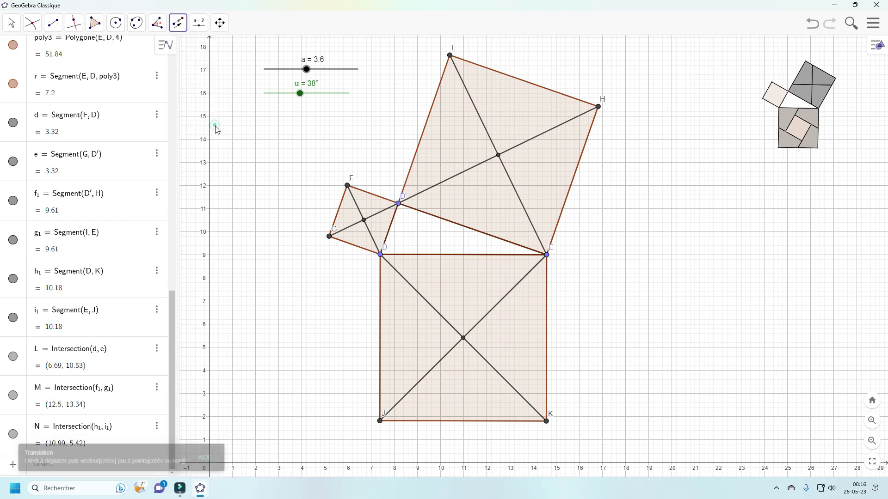
click(364, 221)
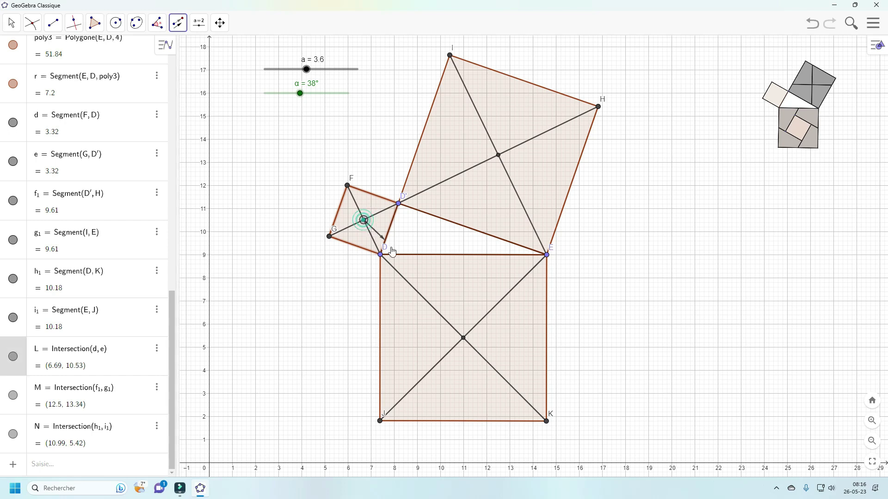
click(463, 339)
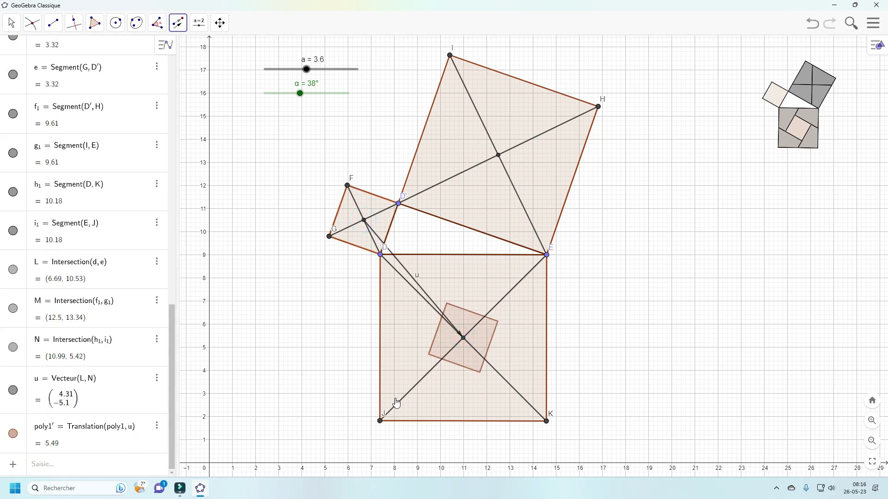
right_click(392, 256)
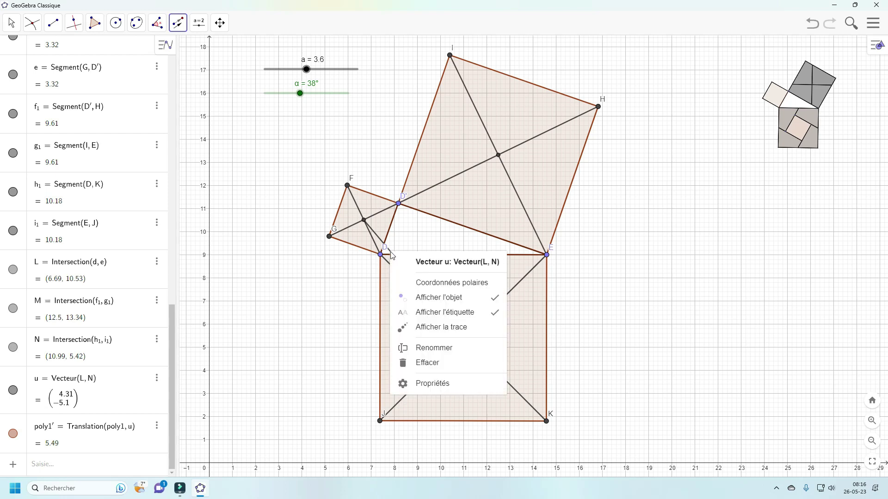
click(496, 297)
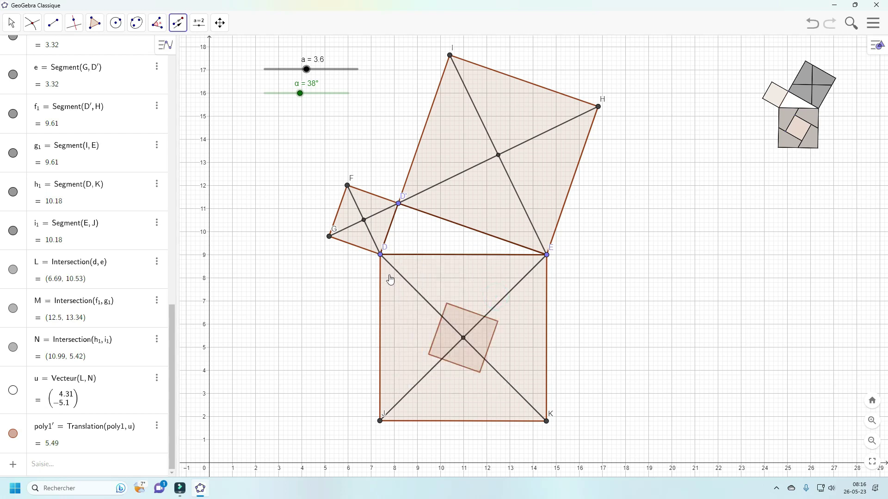
Test the translated square by moving angle slider α to 90°, and set the slider to 53°.
key(Escape)
drag(301, 98, 354, 95)
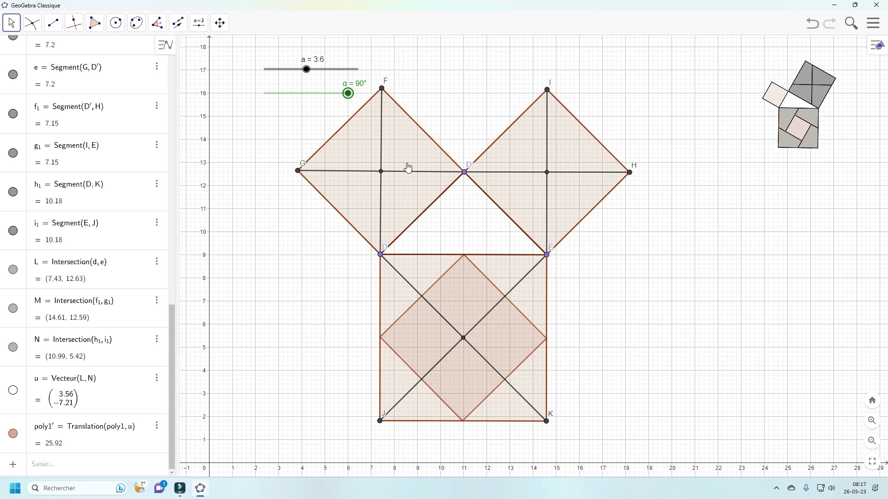
drag(348, 94, 315, 100)
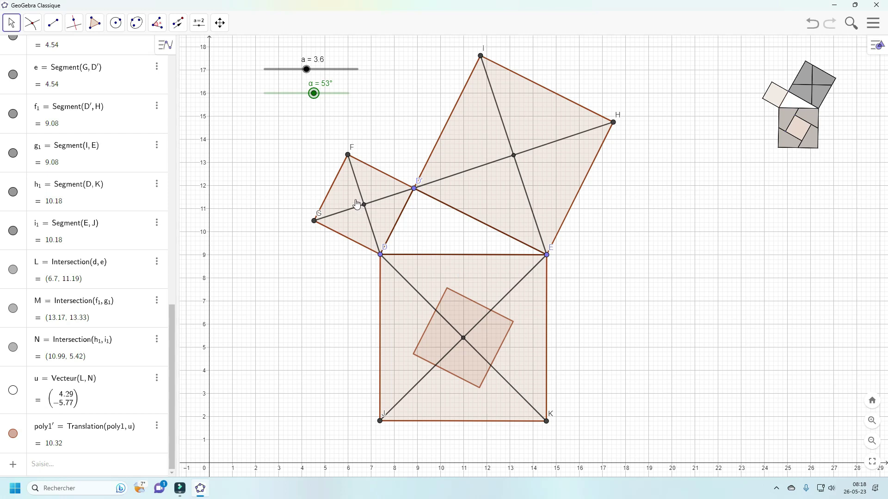
Draw a line parallel to the lower square's side EK through the centre of the square on side D′E.
click(70, 27)
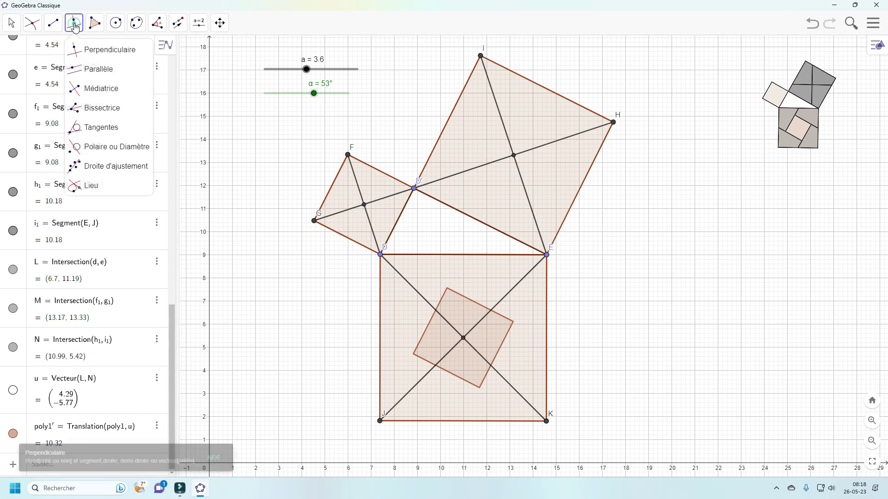
click(90, 74)
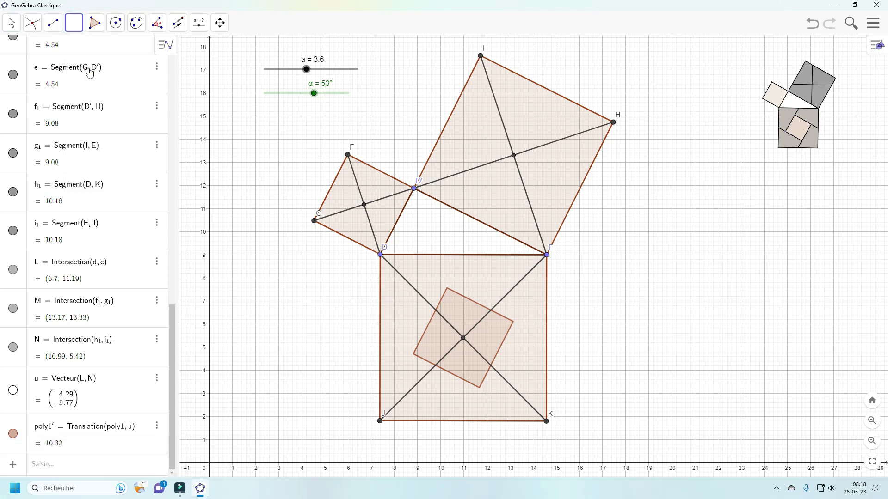
click(547, 317)
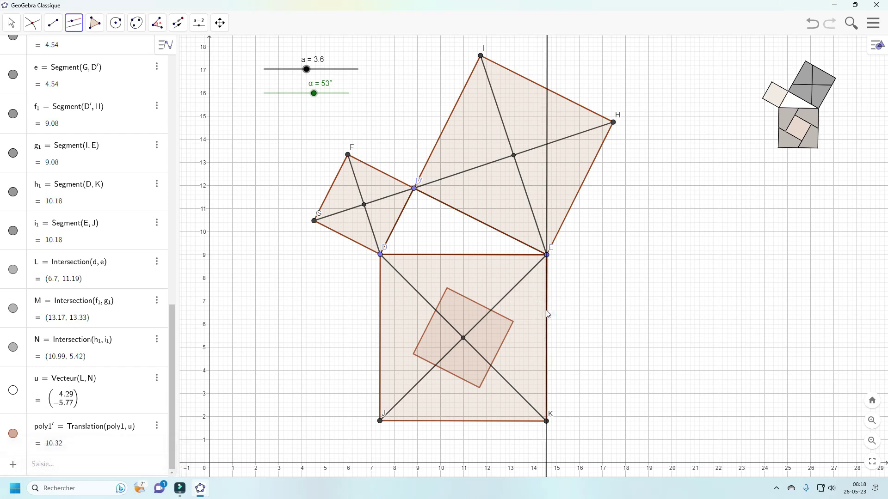
click(514, 157)
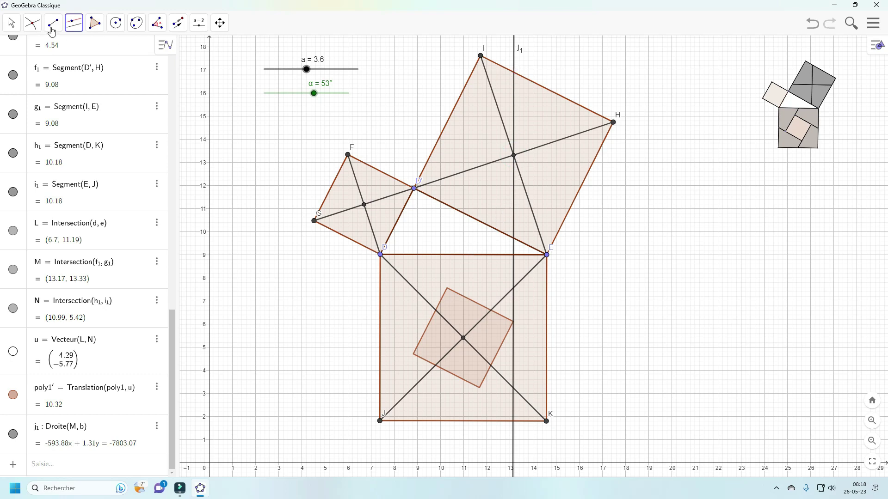
Draw a perpendicular to the new parallel line through the centre of the square on side D′E.
click(74, 23)
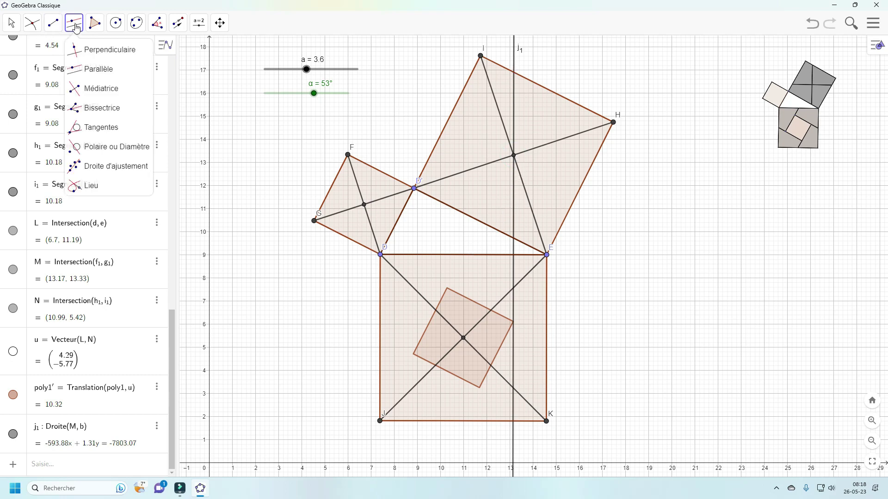
click(84, 49)
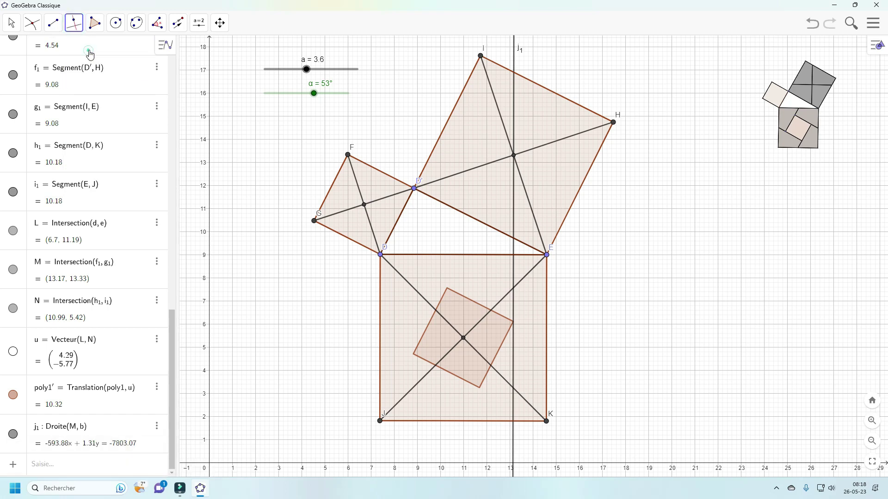
click(514, 110)
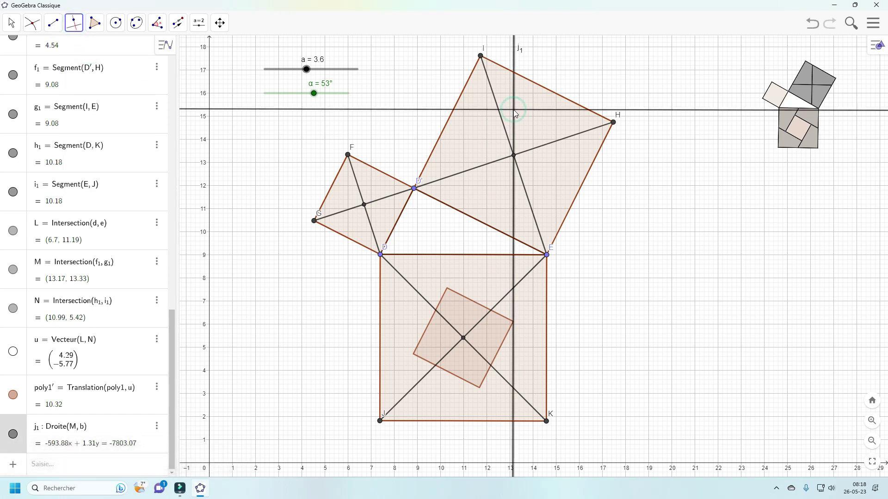
click(514, 155)
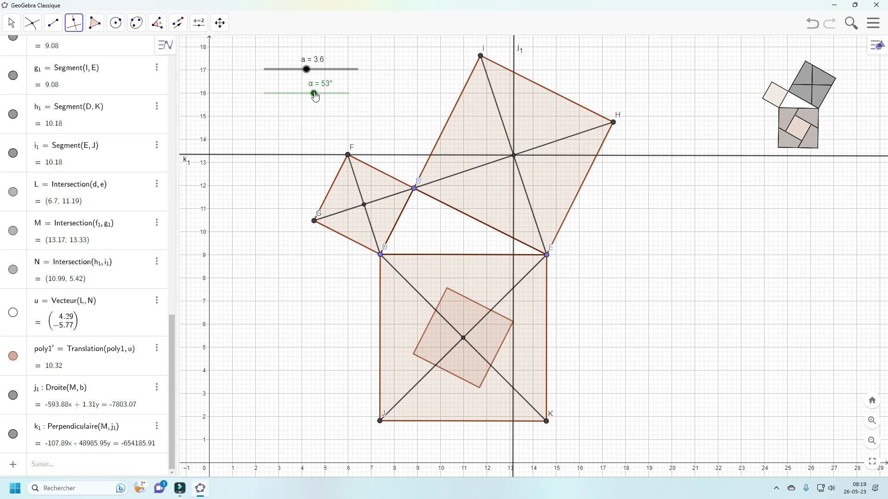
Set angle slider α to 44° to test the two dissection lines.
key(Escape)
mouse_move(315, 97)
mouse_down()
mouse_move(264, 94)
mouse_move(331, 92)
mouse_move(306, 93)
mouse_up()
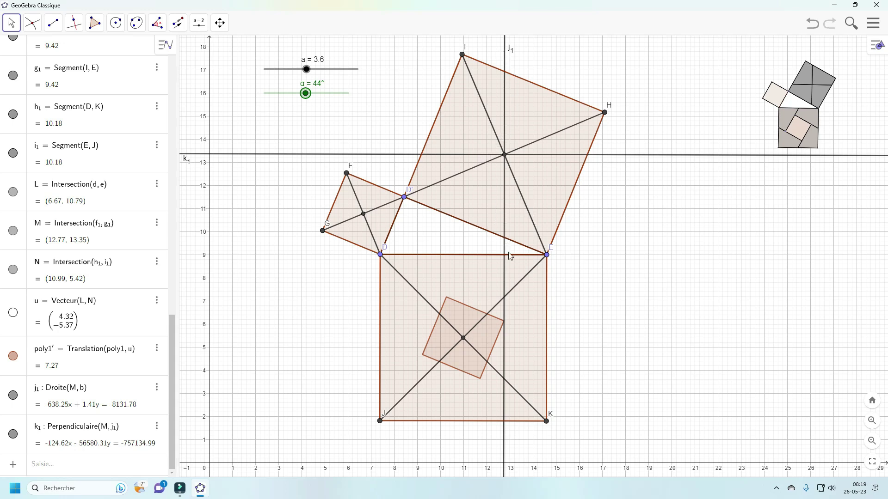
Mark the four intersection points of the two dissection lines with the sides of the square on D′E.
click(32, 23)
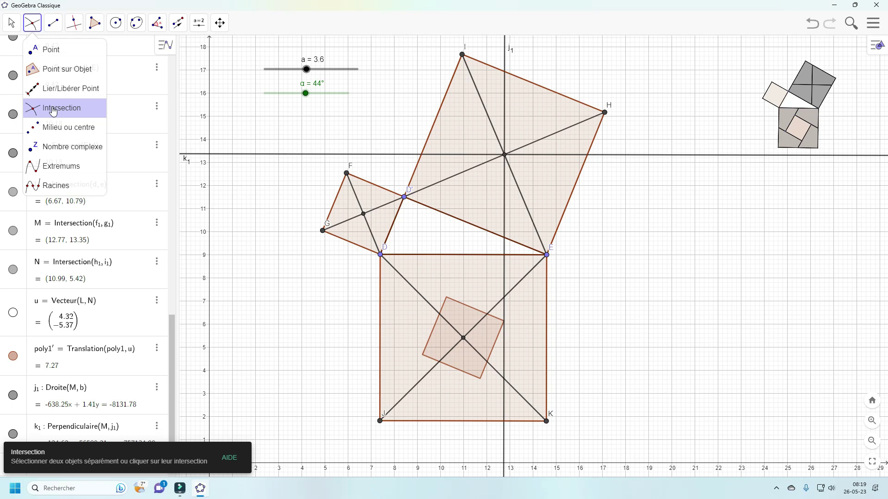
click(53, 110)
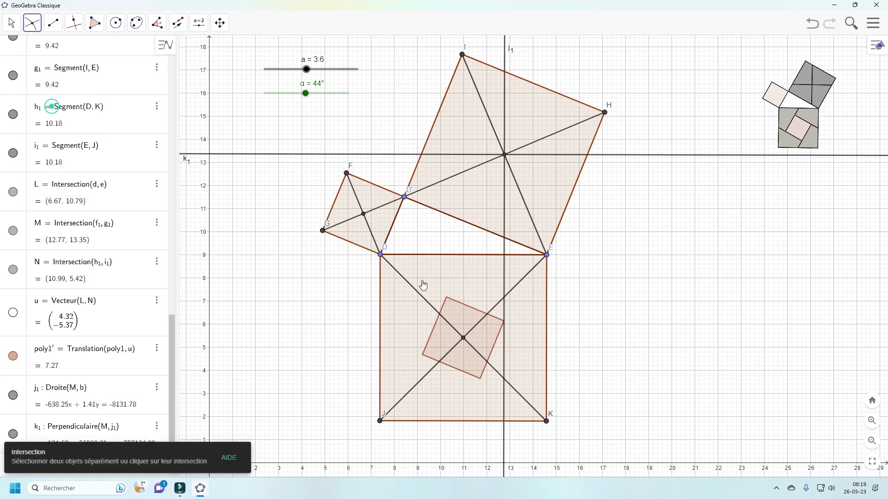
click(504, 238)
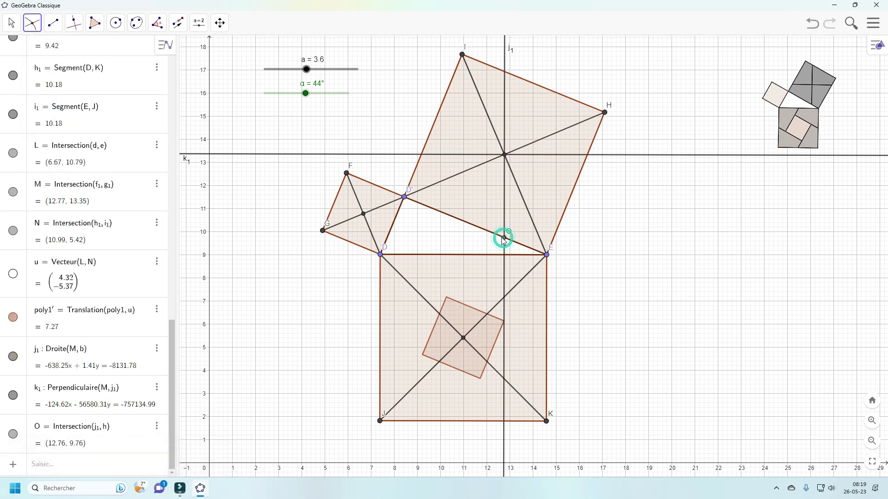
click(505, 73)
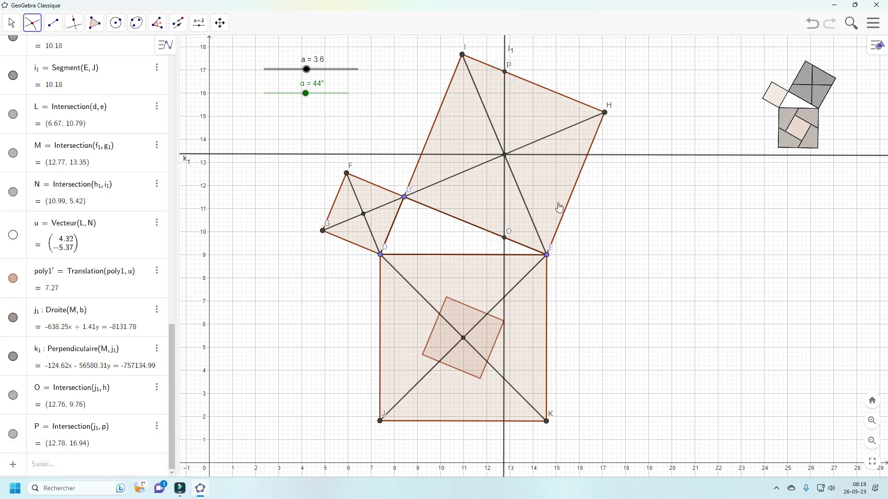
click(587, 156)
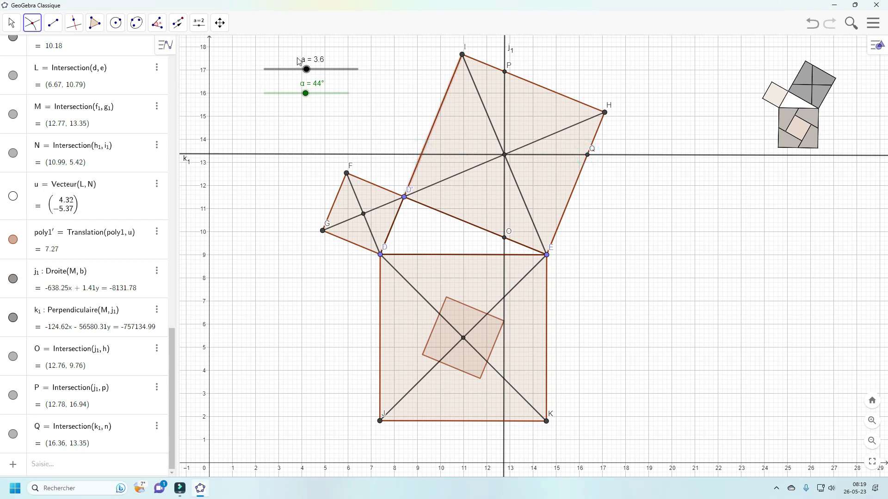
click(422, 156)
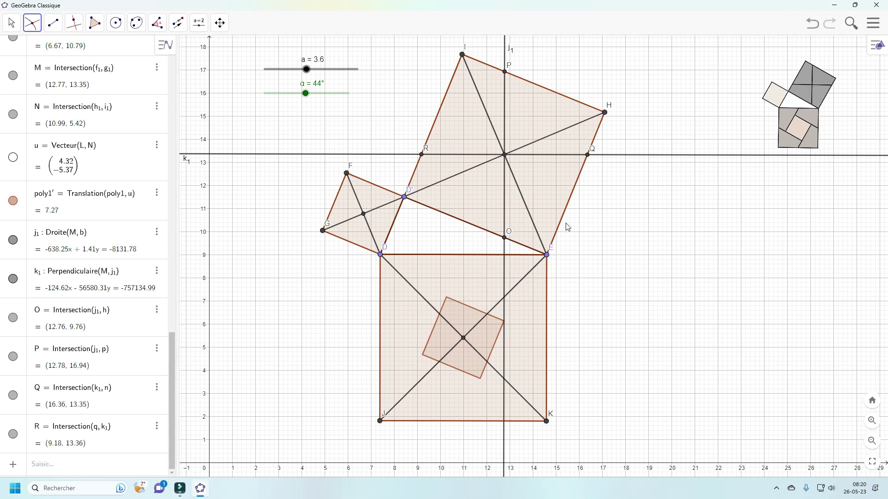
Draw segments PO and RQ between opposite intersection points across the square on side D′E.
click(53, 26)
click(69, 68)
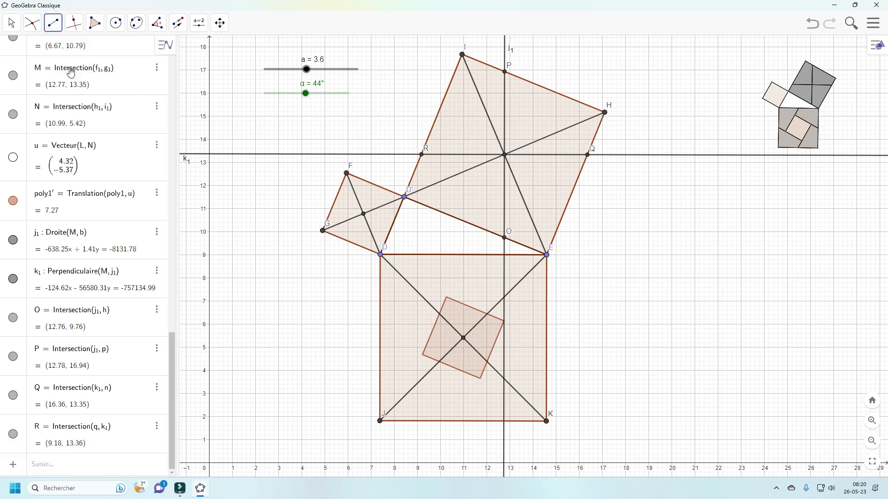
click(504, 73)
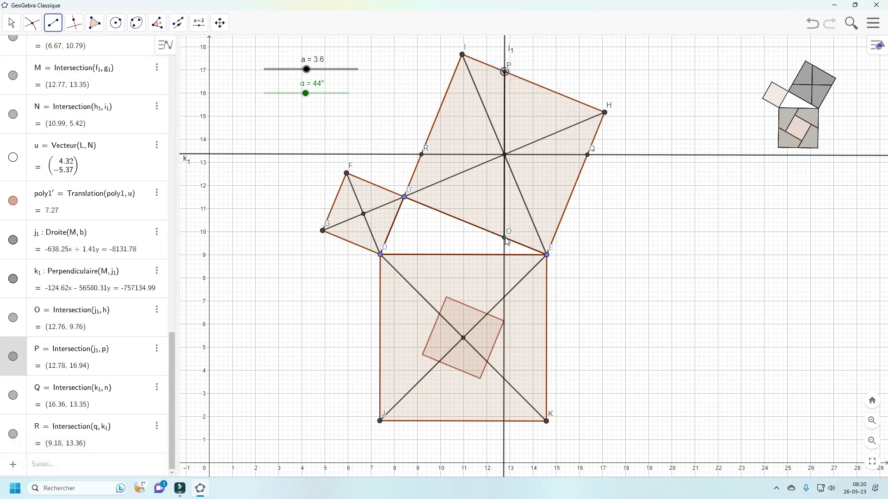
click(505, 238)
click(421, 154)
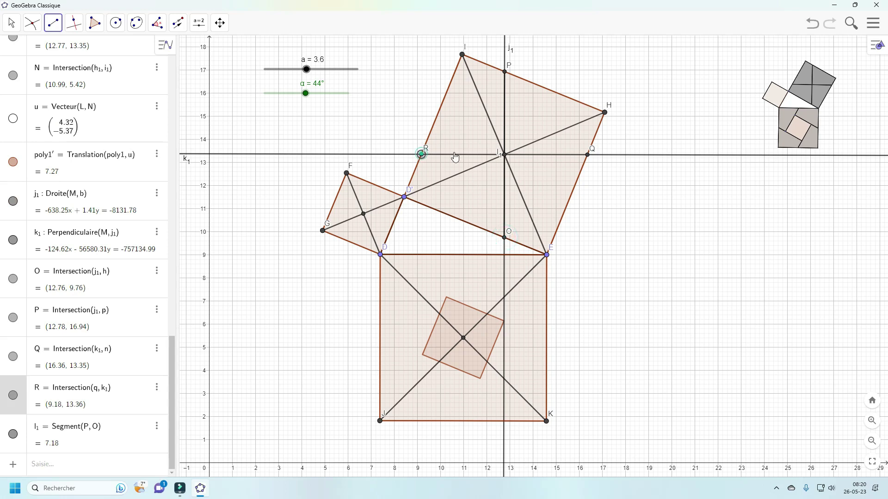
click(587, 156)
click(587, 155)
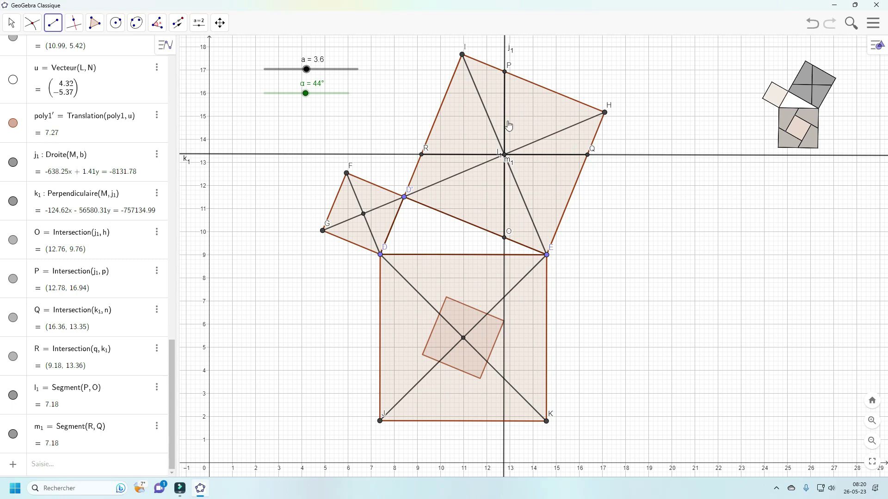
Hide the two full dissection lines j₁ and k₁ running through the centre of the square on D′E.
right_click(506, 46)
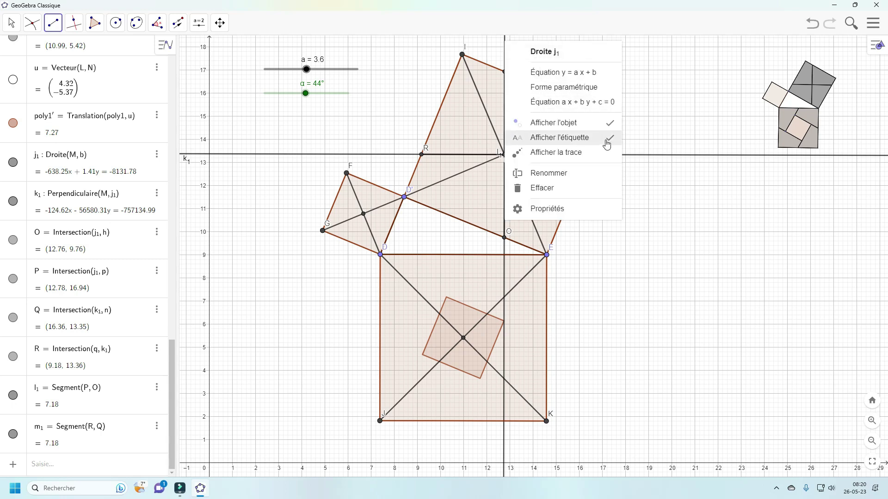
click(609, 123)
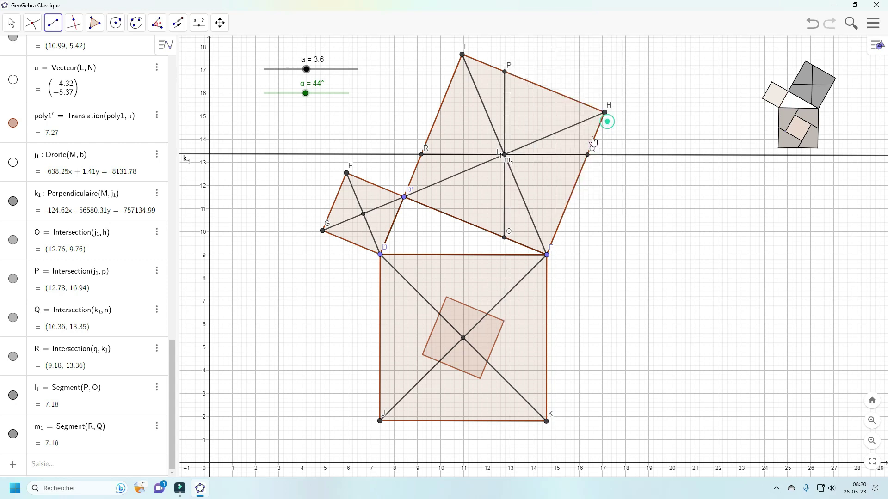
right_click(297, 157)
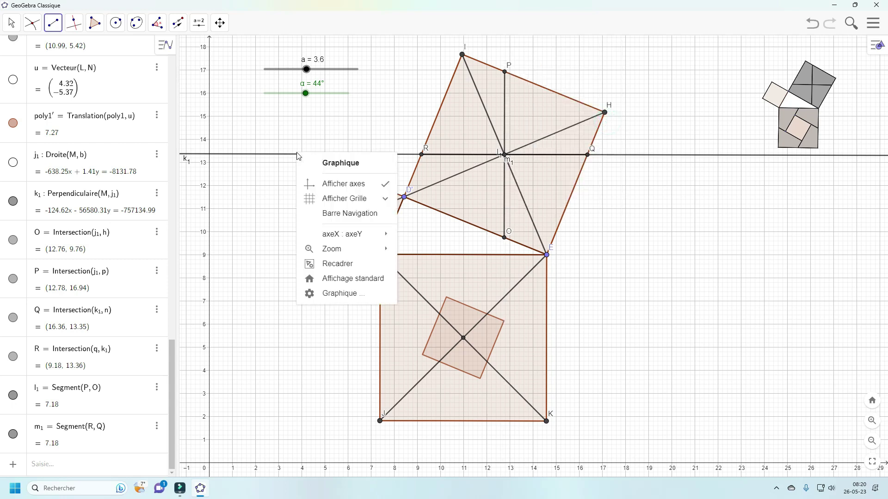
mouse_move(386, 244)
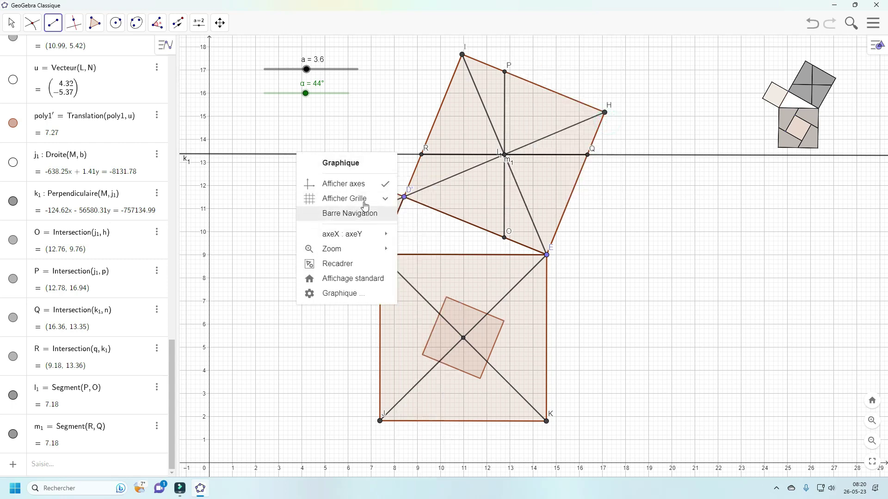
click(664, 160)
right_click(665, 160)
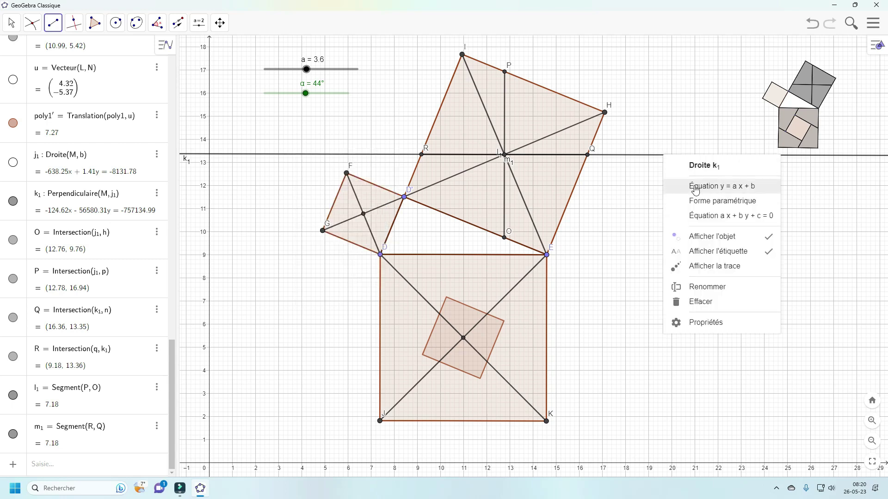
click(715, 238)
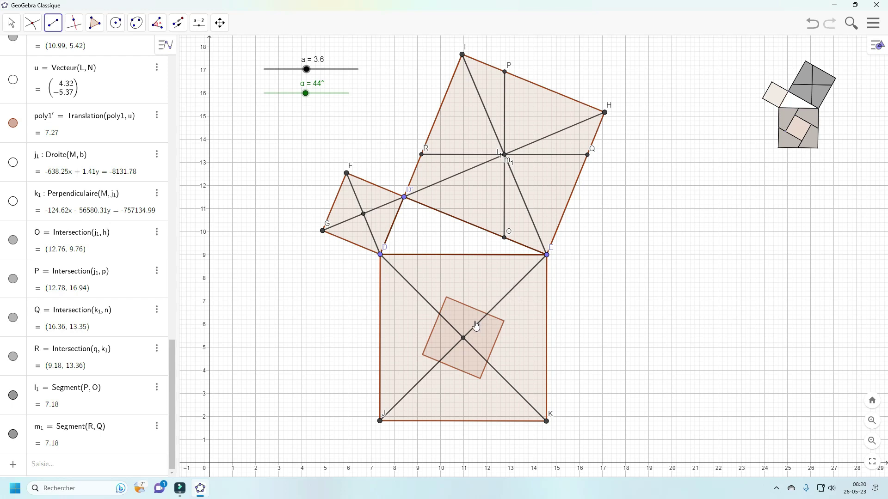
Hide diagonals GD′ and FD of the small square together with its centre point L.
right_click(384, 211)
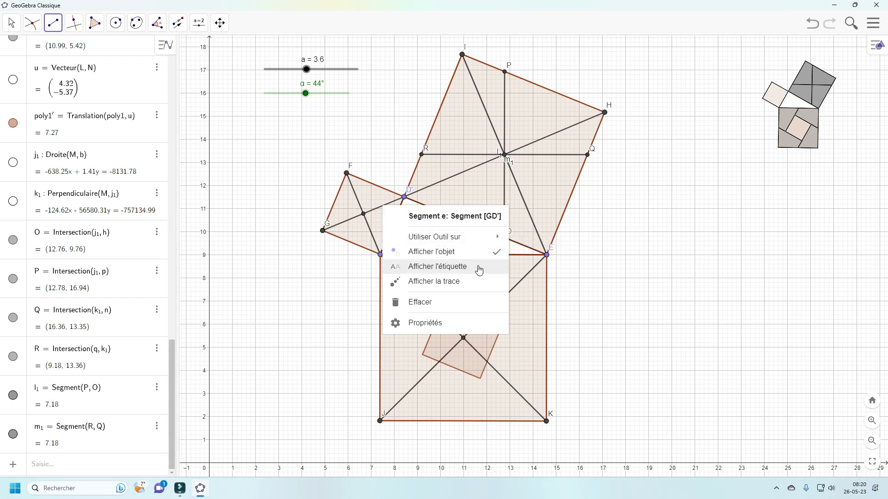
click(491, 253)
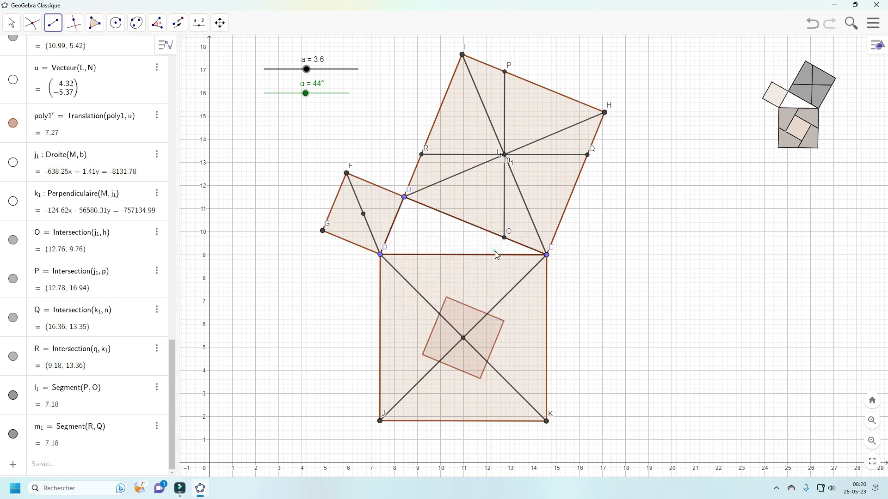
right_click(358, 202)
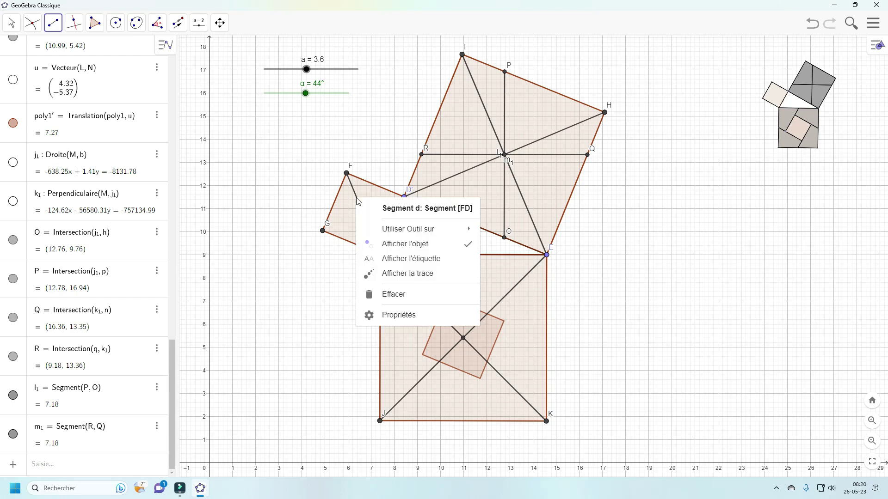
click(465, 245)
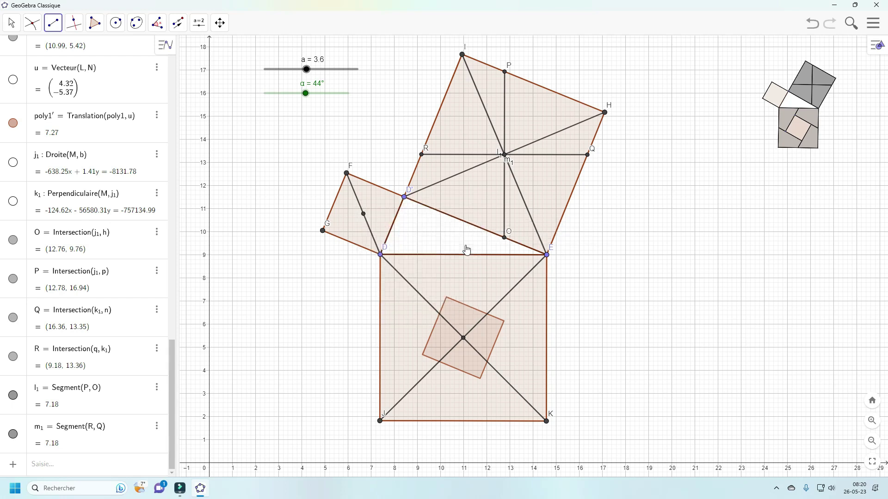
right_click(364, 216)
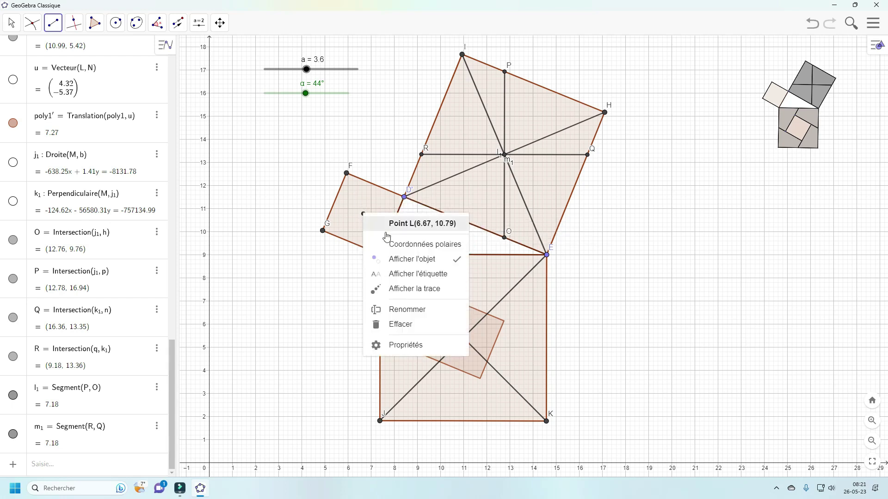
click(451, 257)
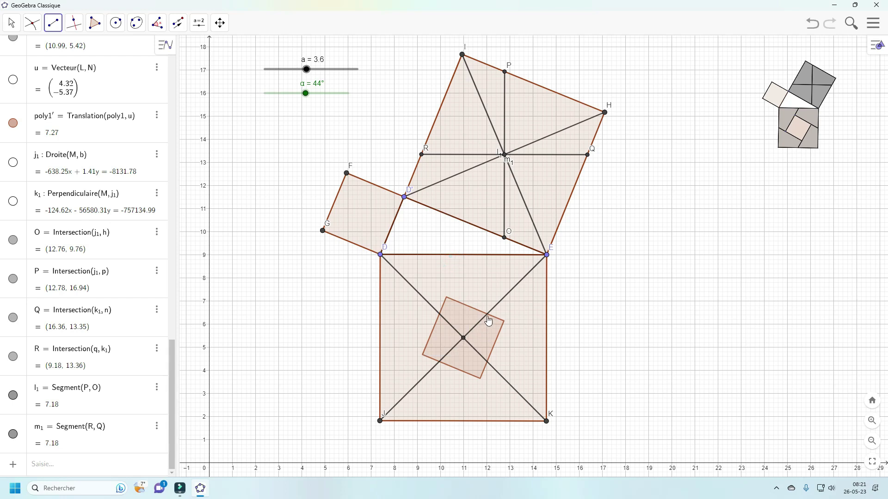
Hide diagonals EJ and DK of the lower square on side DE.
right_click(508, 301)
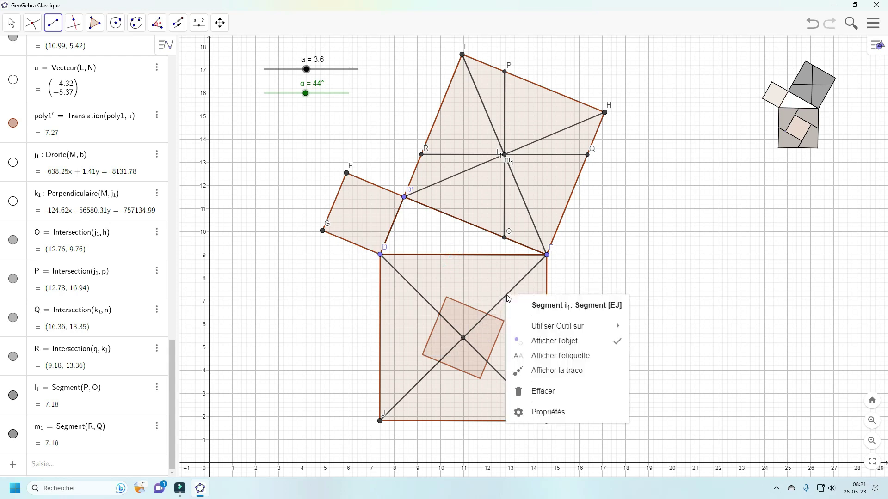
click(614, 341)
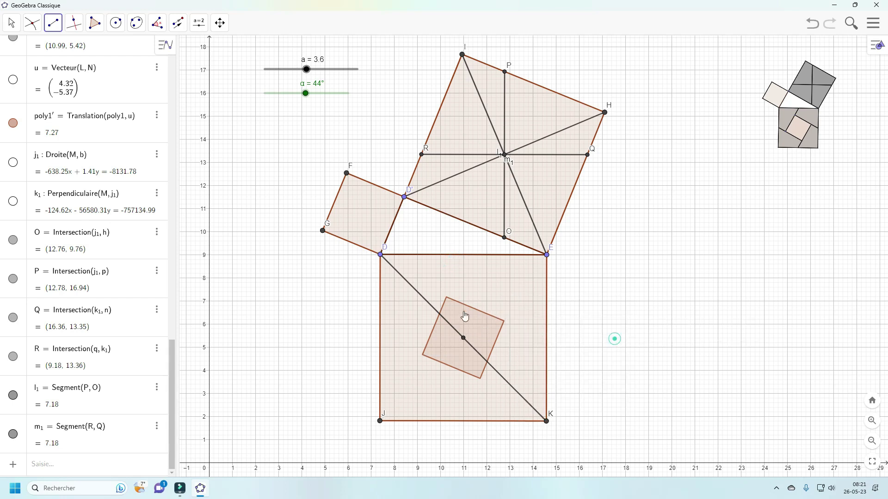
right_click(415, 291)
click(533, 337)
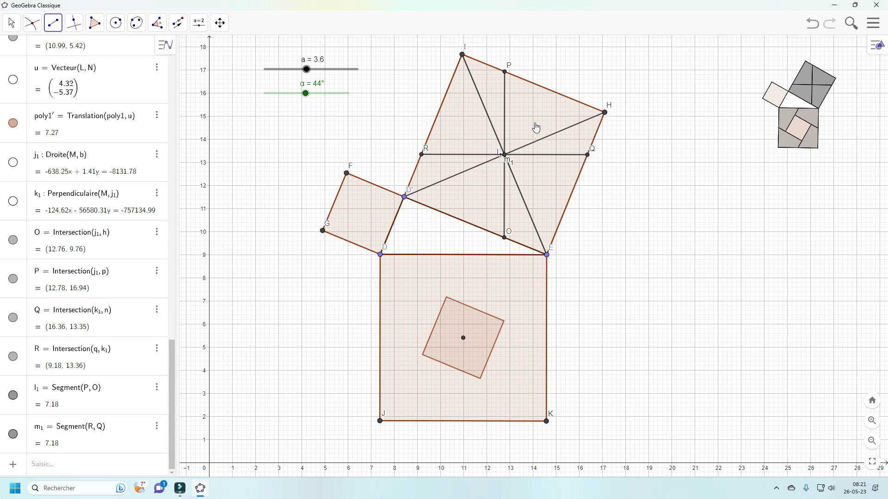
Hide diagonals D′H and IE of the square on side D′E.
right_click(553, 137)
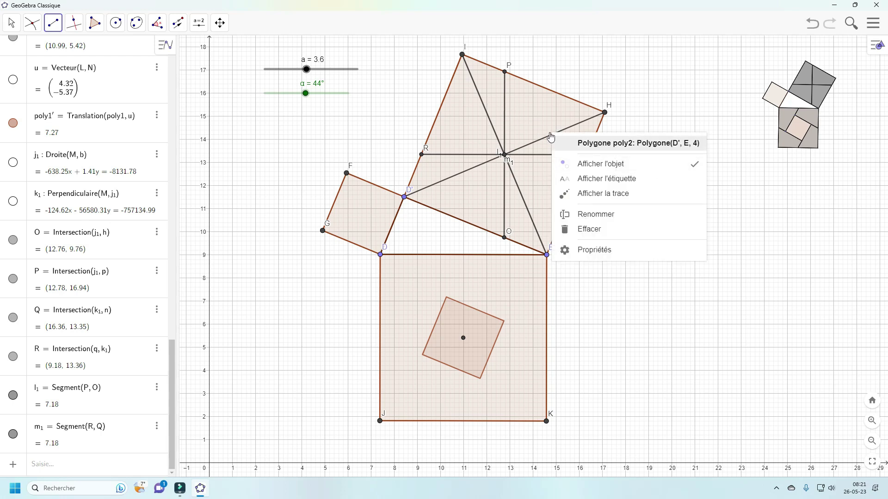
right_click(549, 139)
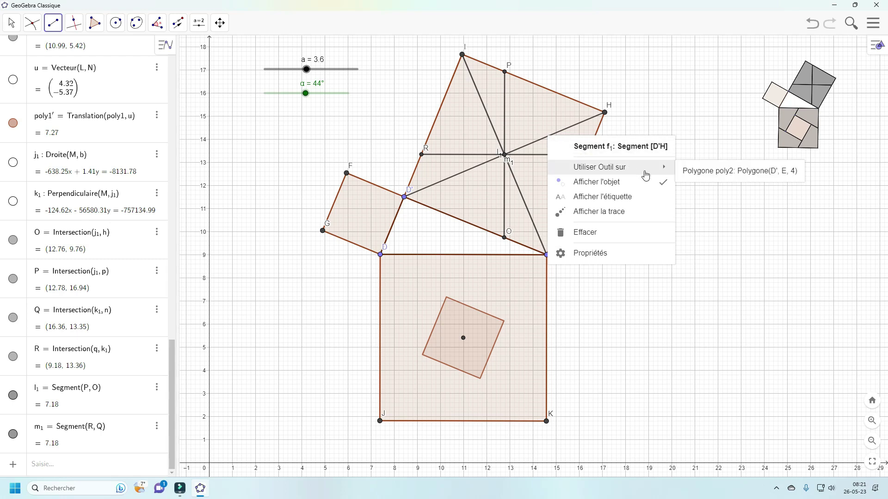
click(662, 185)
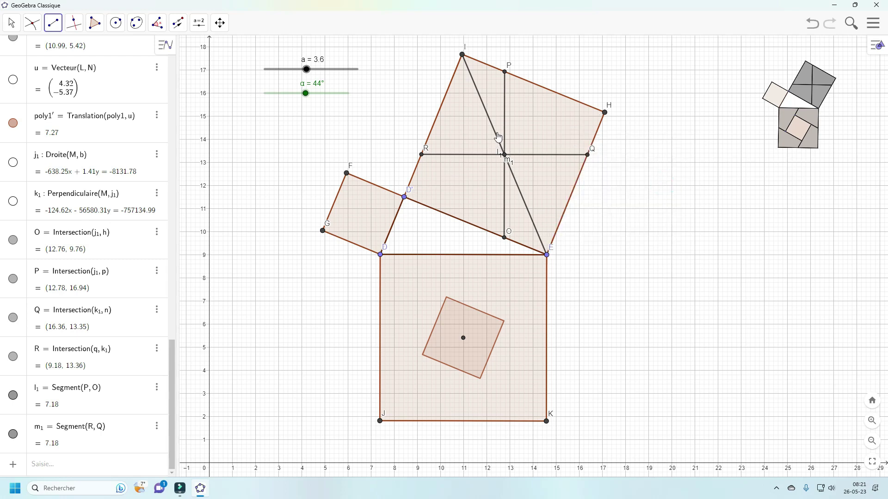
right_click(478, 94)
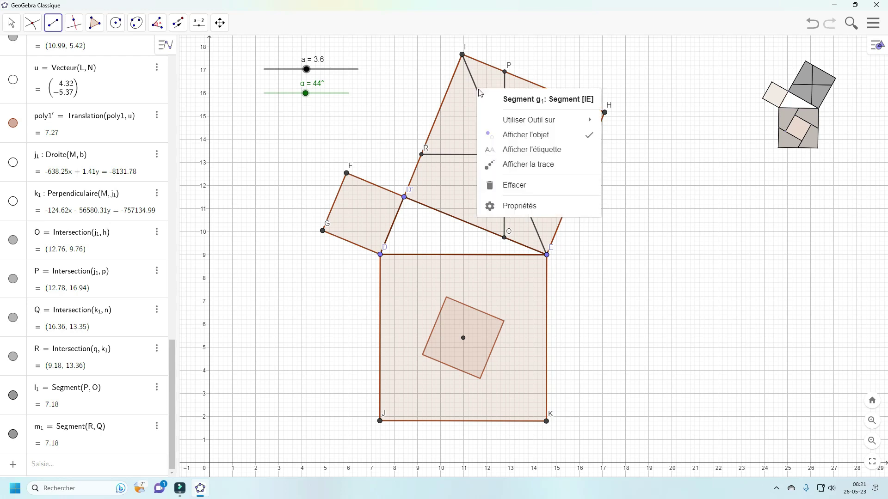
click(589, 138)
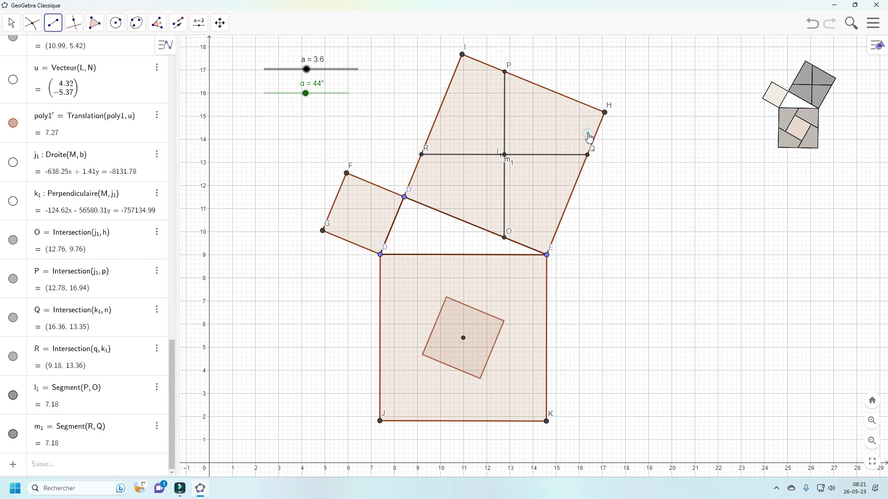
Hide the labels of dissection segments PO and RQ.
right_click(500, 156)
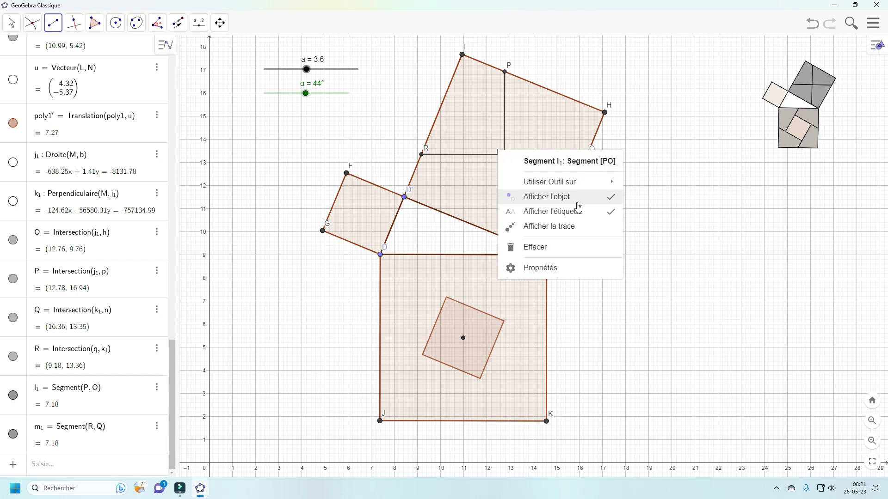
click(609, 214)
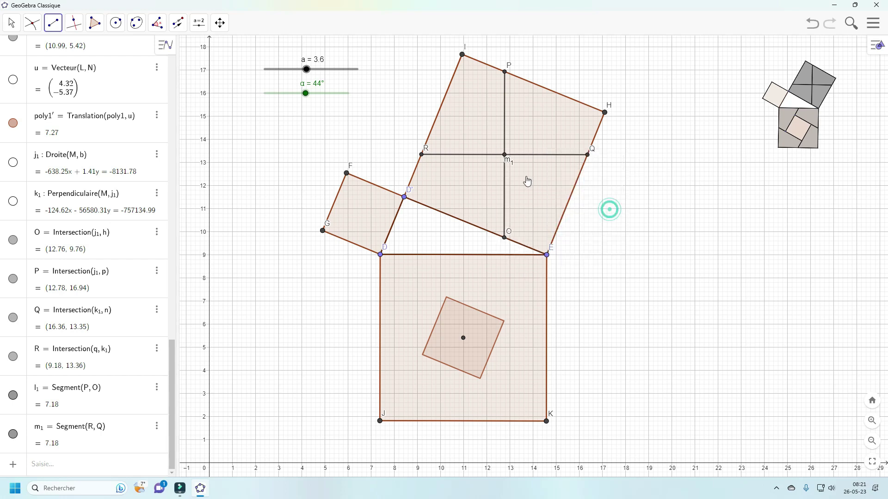
right_click(510, 160)
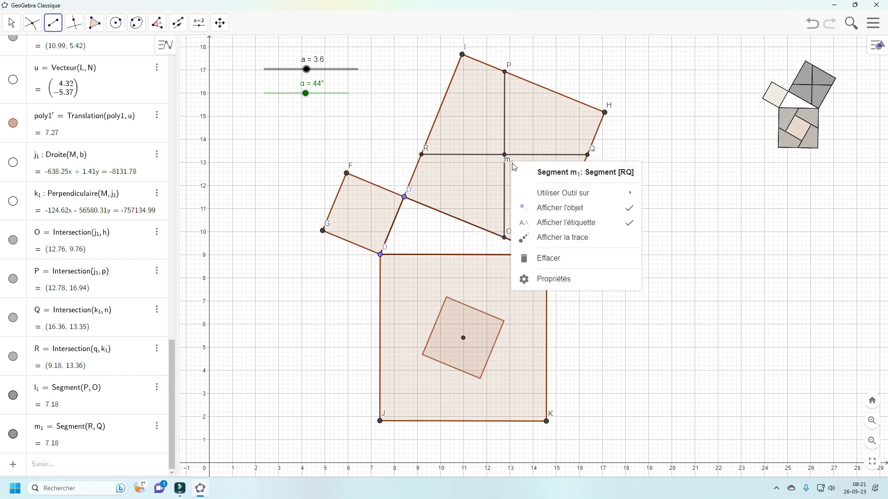
click(620, 225)
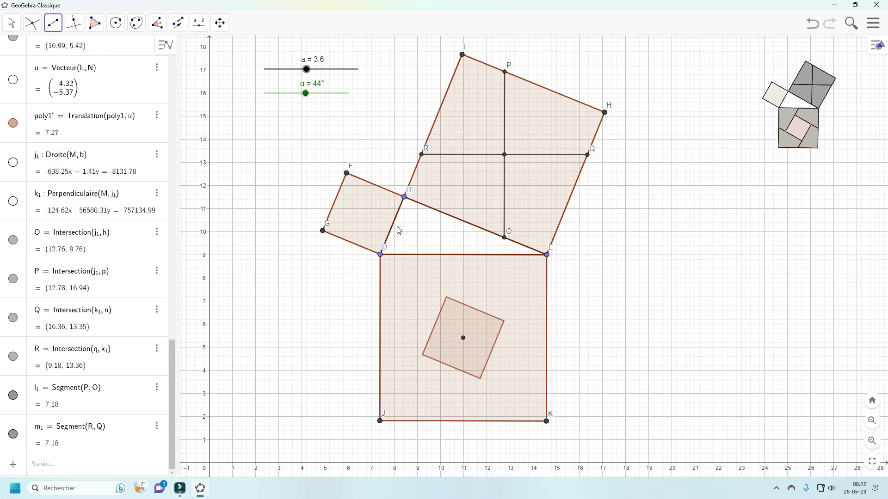
Create quadrilateral IPMR as the first dissection piece of the square on side D′E, with M the square's centre.
click(95, 26)
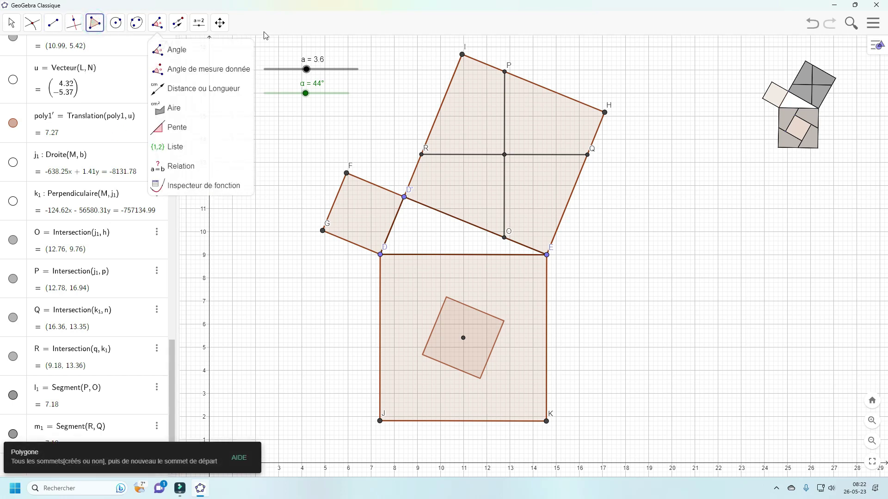
mouse_move(96, 25)
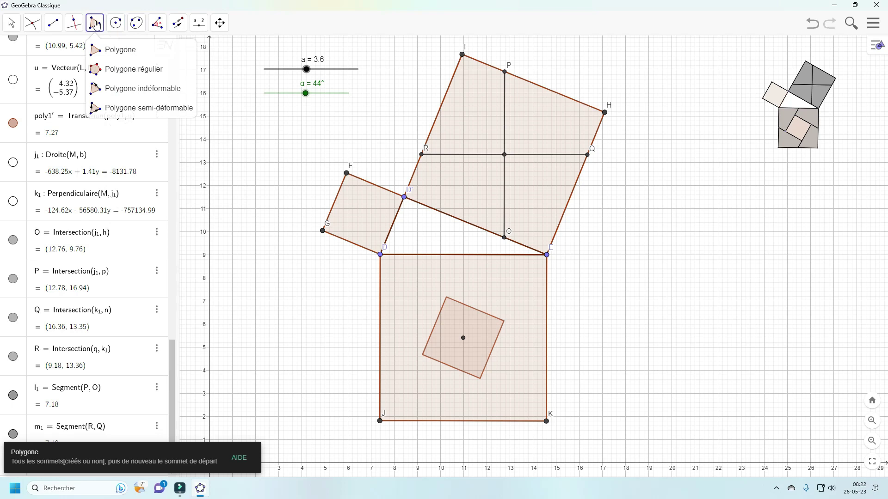
click(104, 50)
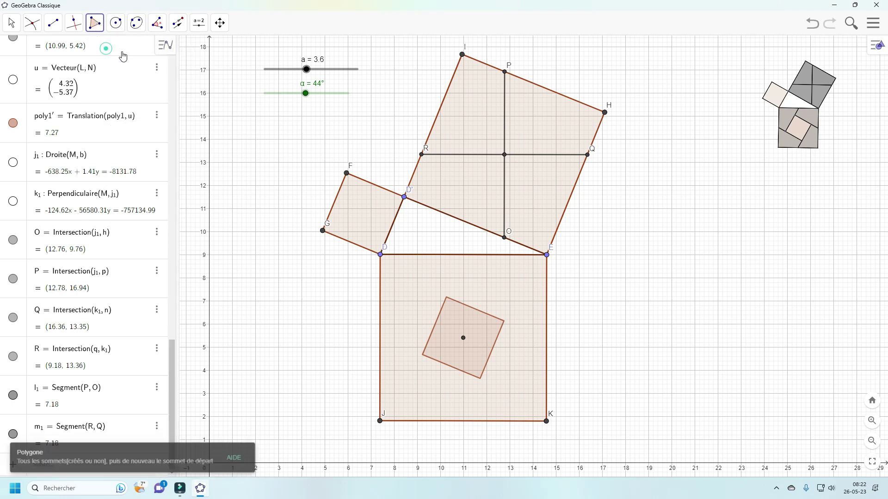
click(463, 56)
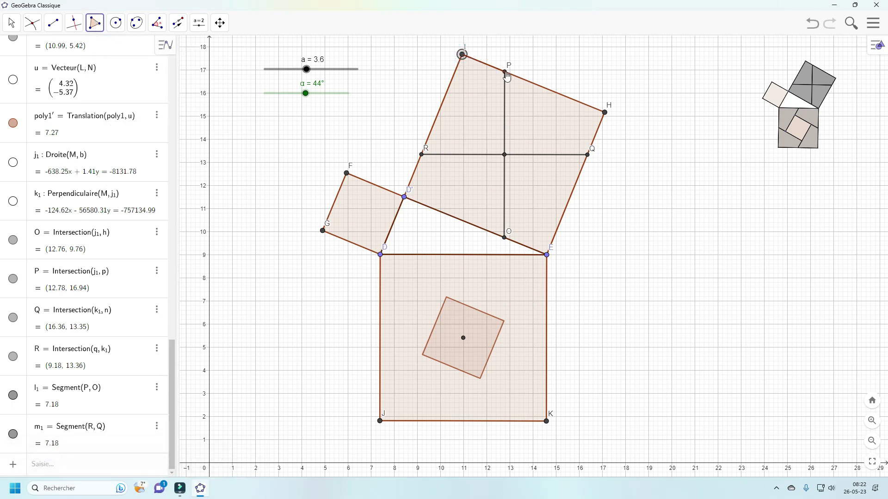
click(505, 73)
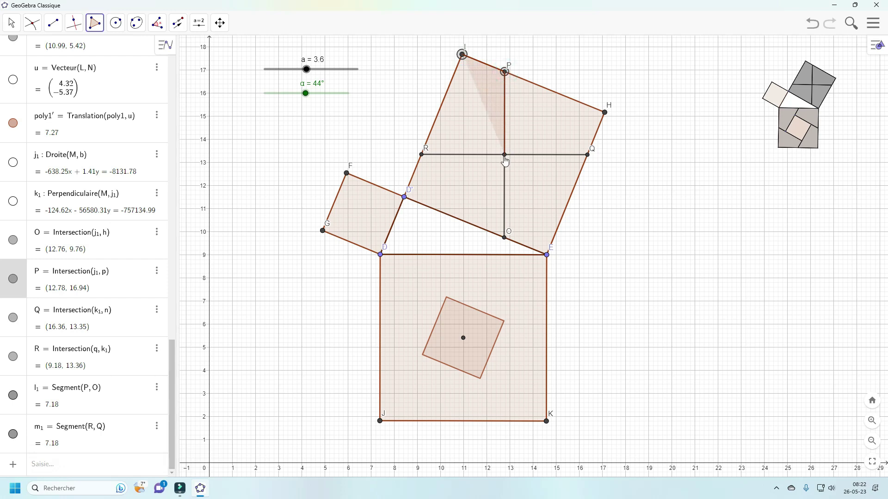
click(504, 156)
click(422, 153)
click(463, 56)
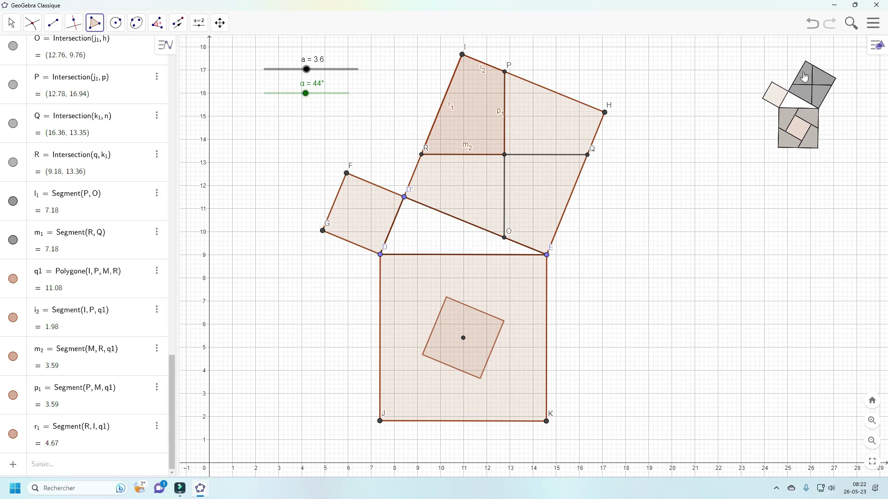
Hide the labels of the four sides IP, PM, RI and MR of quadrilateral IPMR.
right_click(483, 76)
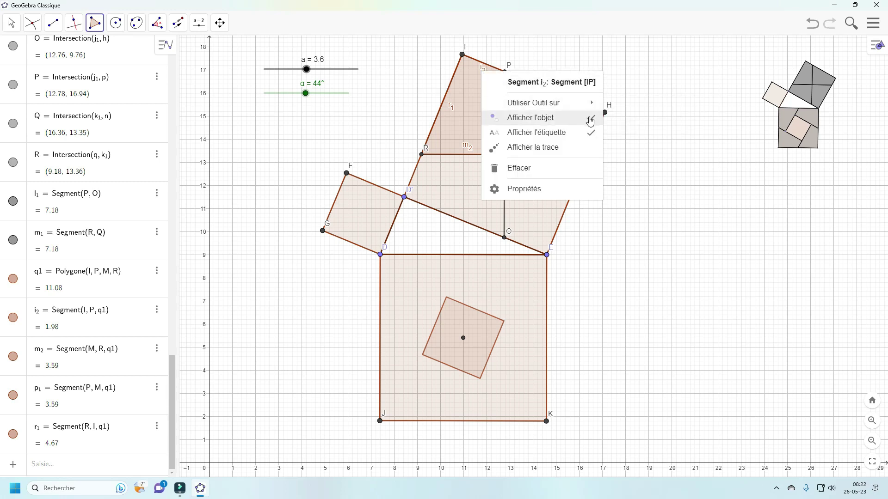
click(590, 134)
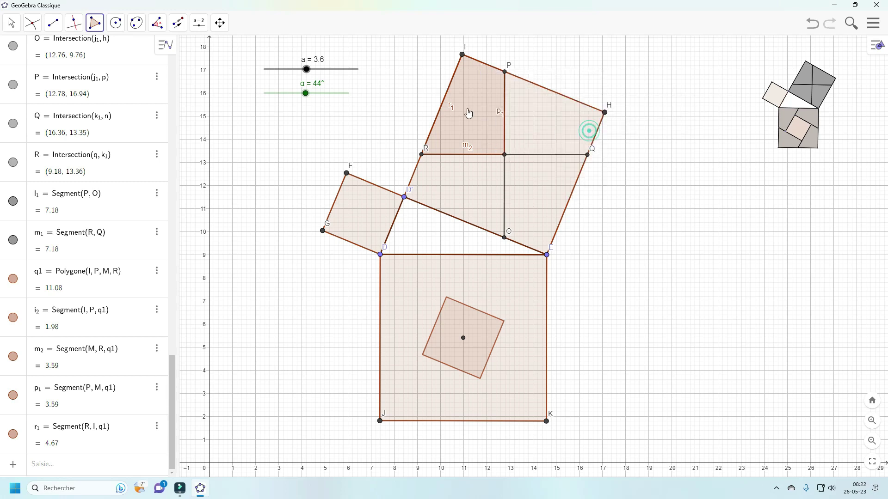
right_click(500, 118)
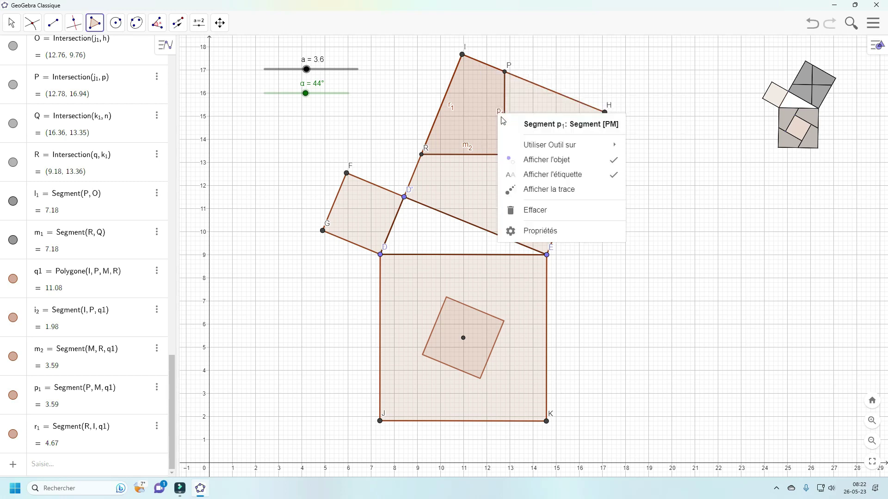
click(611, 173)
right_click(450, 111)
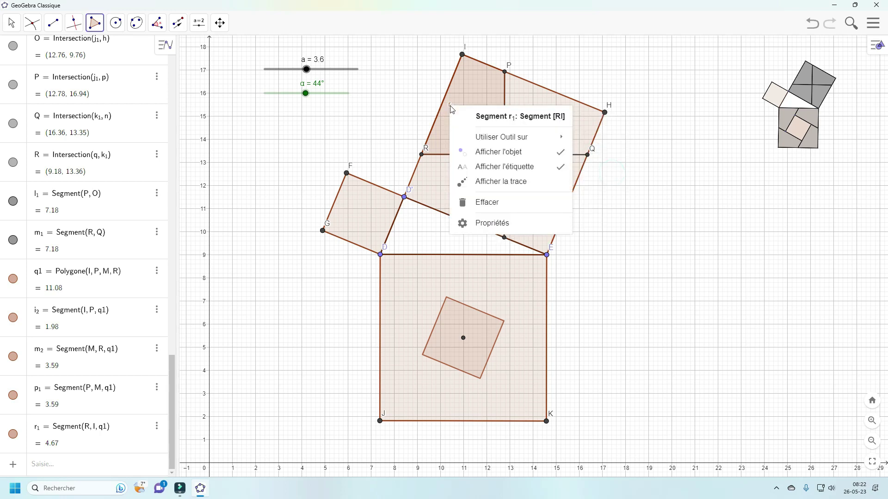
click(564, 172)
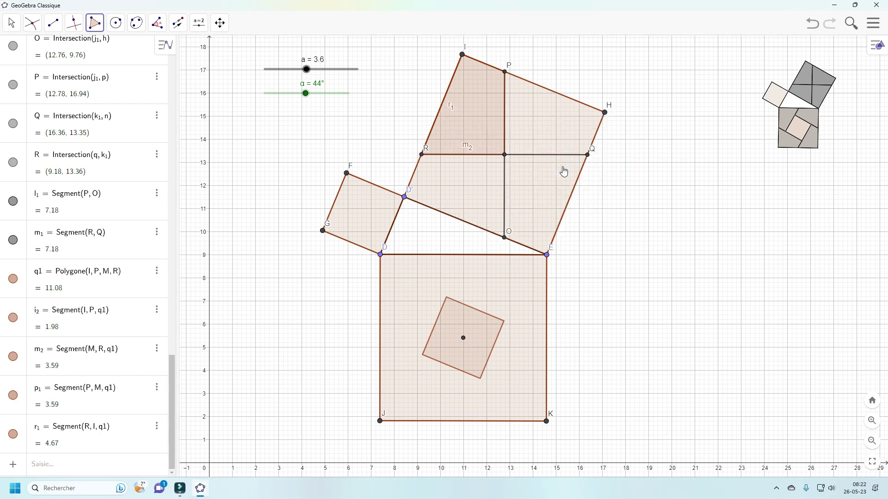
right_click(469, 146)
click(586, 212)
Translate quadrilateral IPMR by the vector from centre M to corner K, and hide the vector.
click(179, 23)
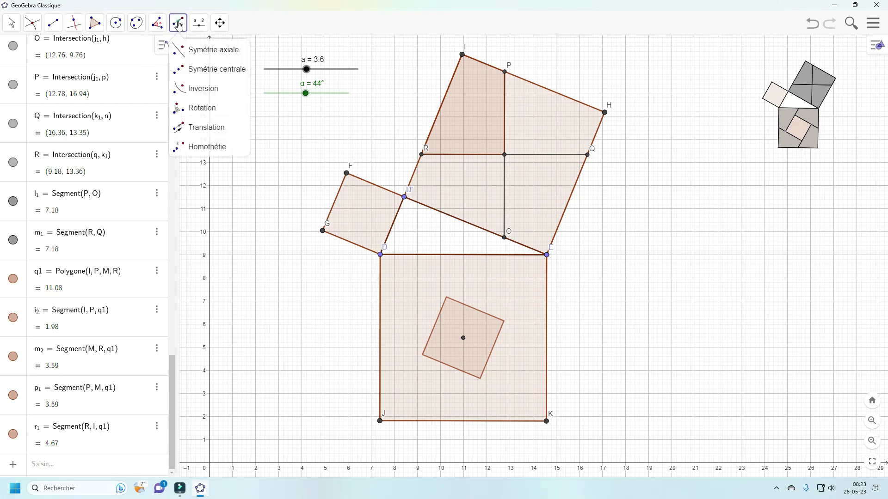
click(200, 129)
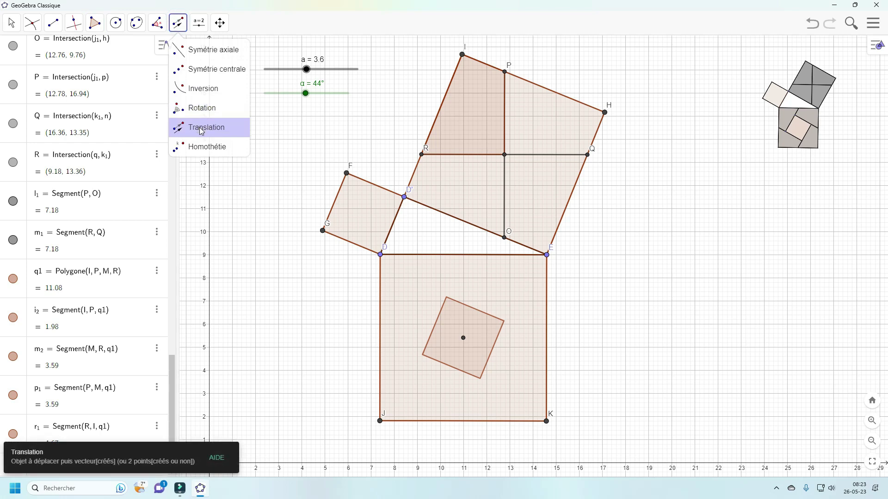
click(481, 112)
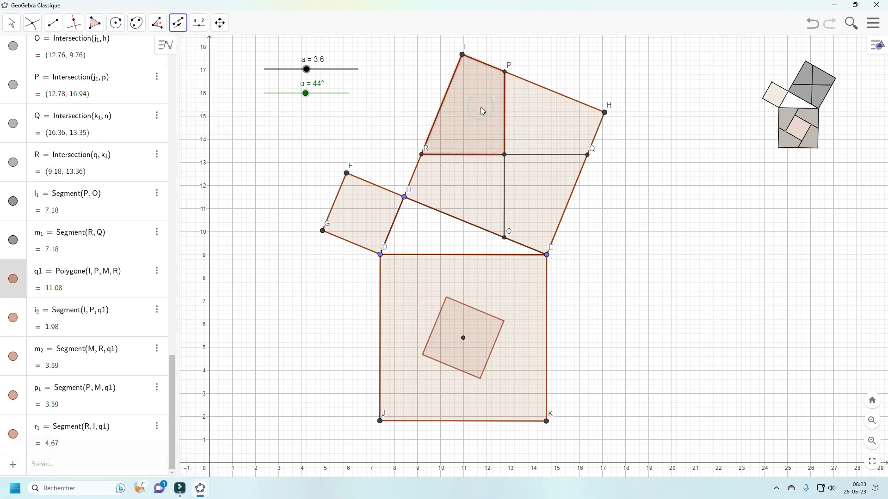
click(504, 155)
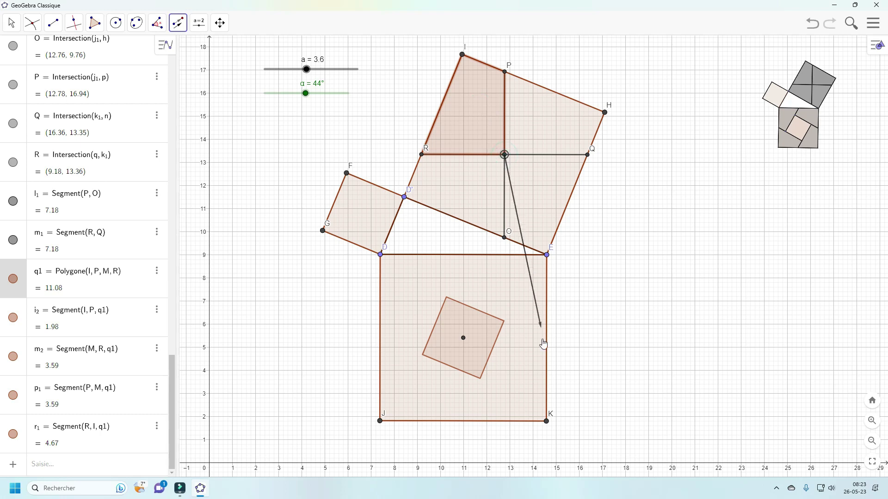
click(546, 421)
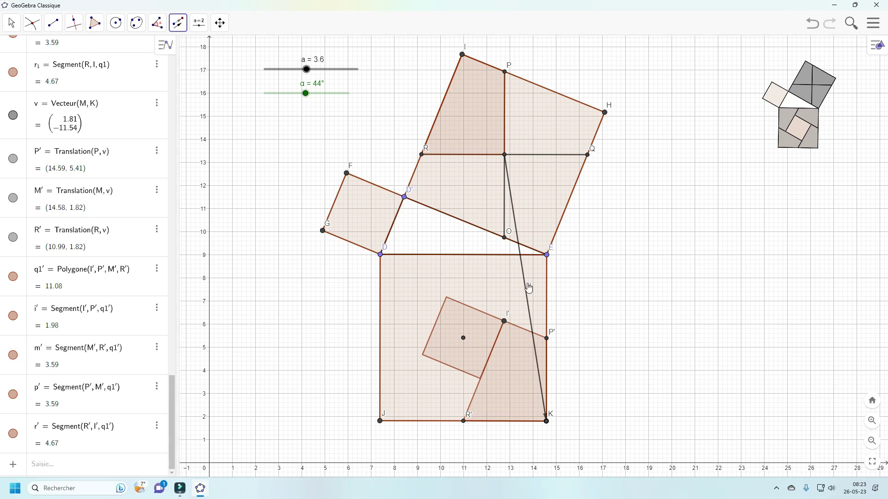
right_click(519, 252)
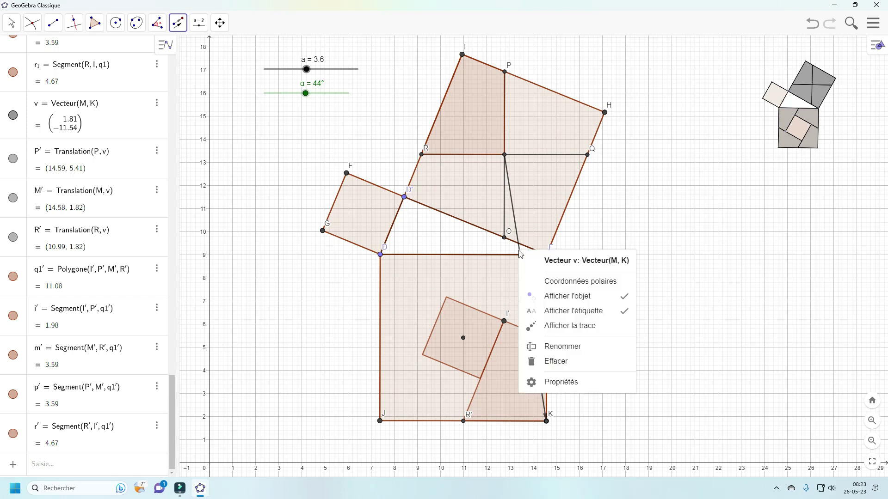
click(625, 296)
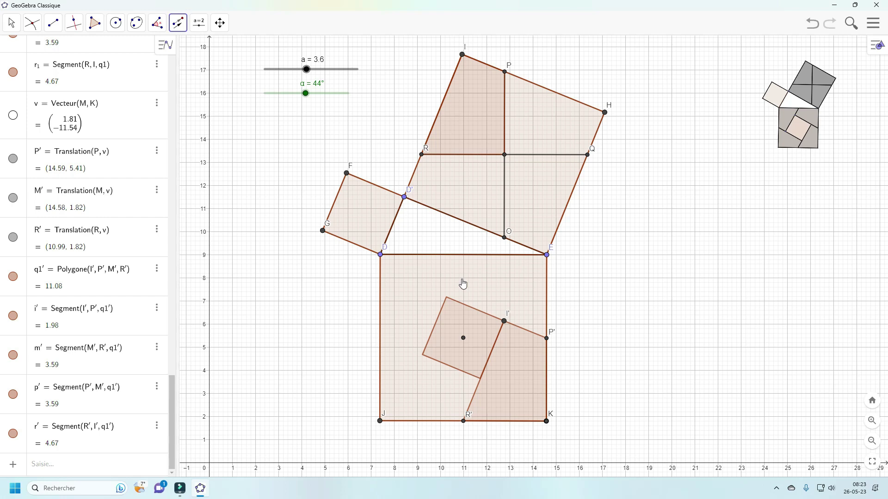
Create quadrilateral MPHQ as the second dissection piece of the square on side D′E.
click(94, 29)
click(111, 52)
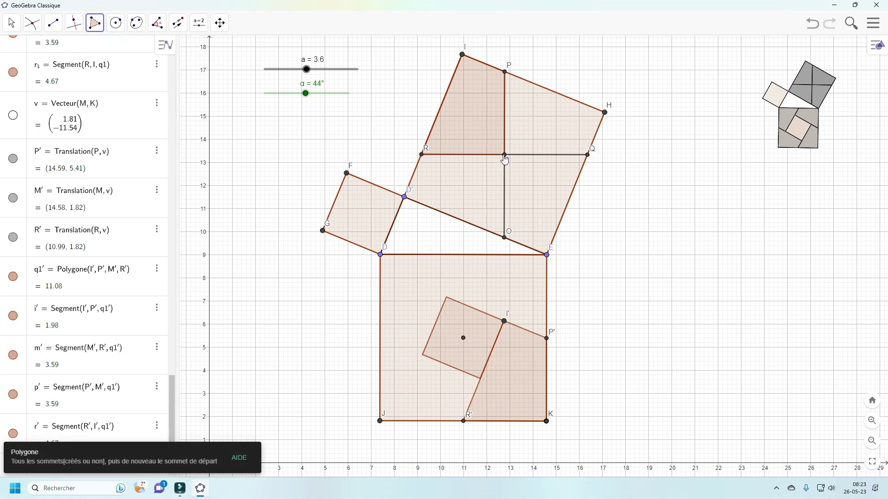
click(504, 155)
click(505, 72)
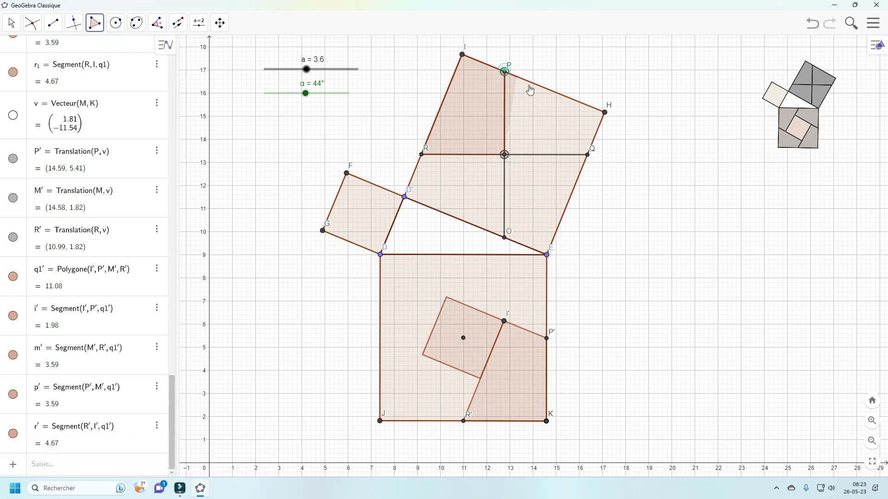
click(604, 113)
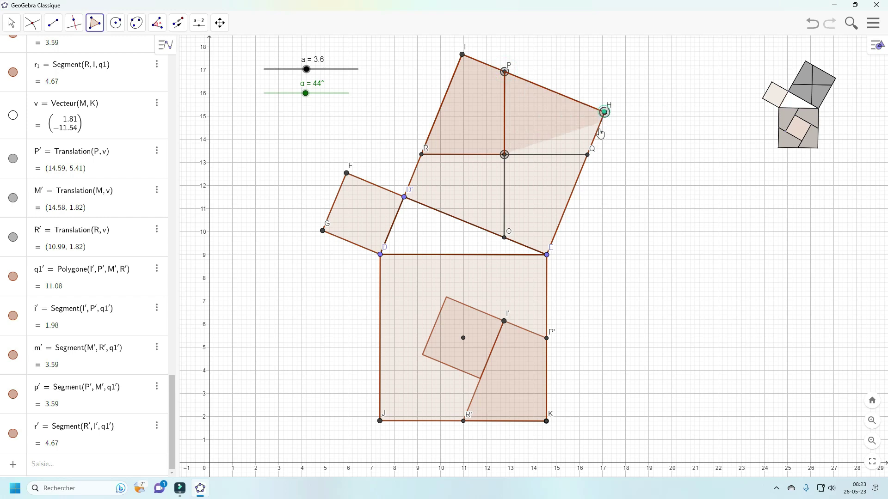
click(587, 155)
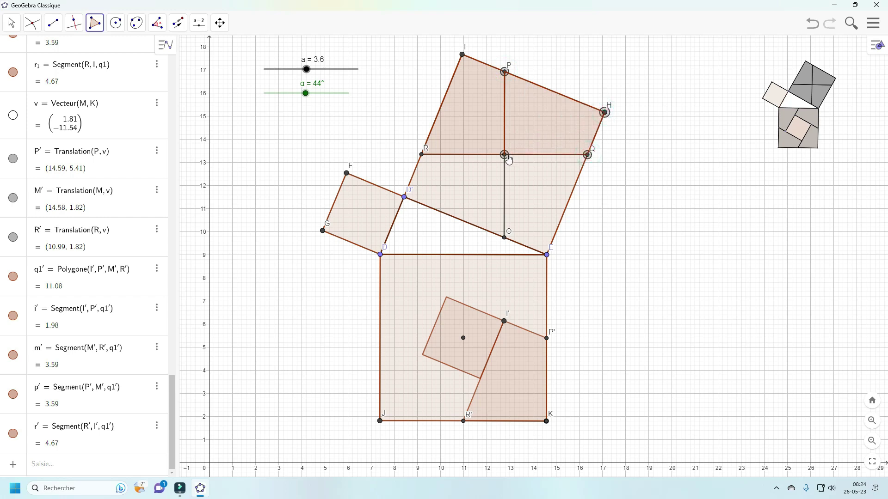
click(505, 154)
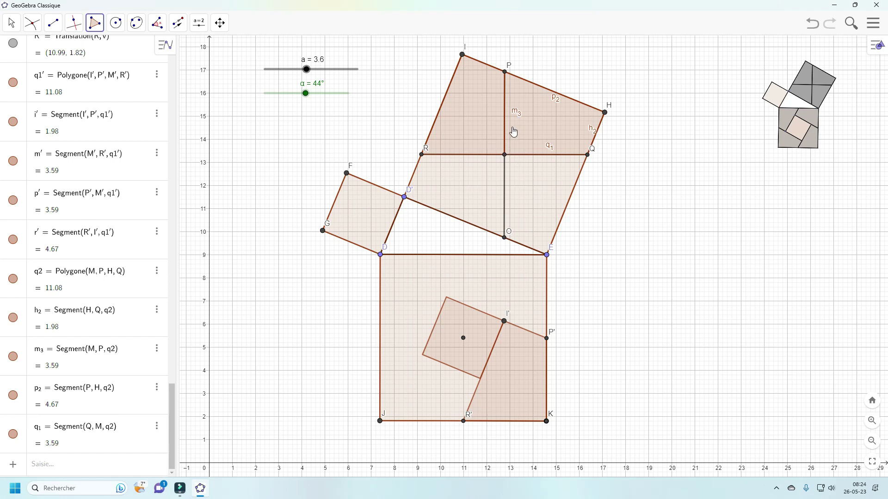
Hide the labels of the four sides MP, PH, HQ and QM of quadrilateral MPHQ.
right_click(518, 113)
click(633, 173)
right_click(556, 103)
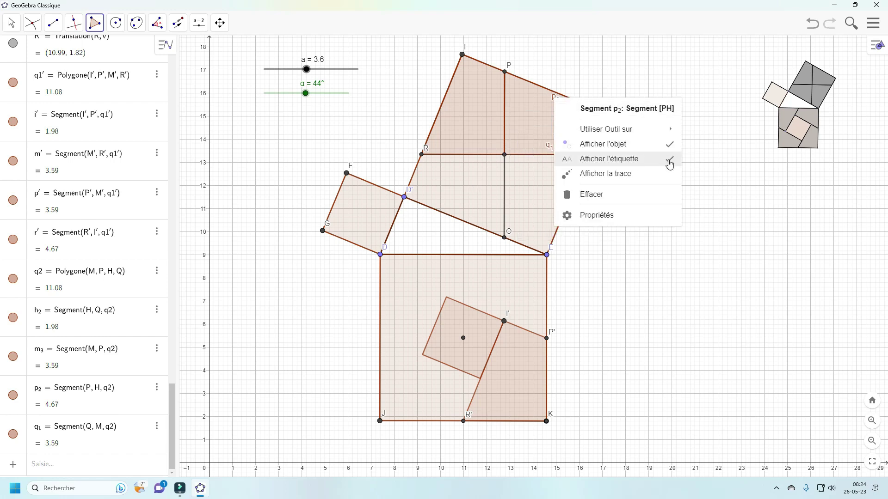
click(669, 161)
right_click(595, 135)
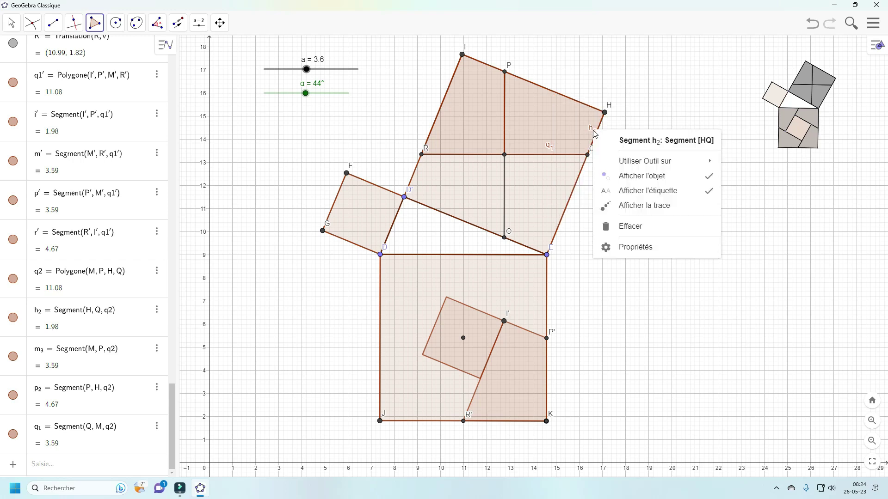
click(715, 195)
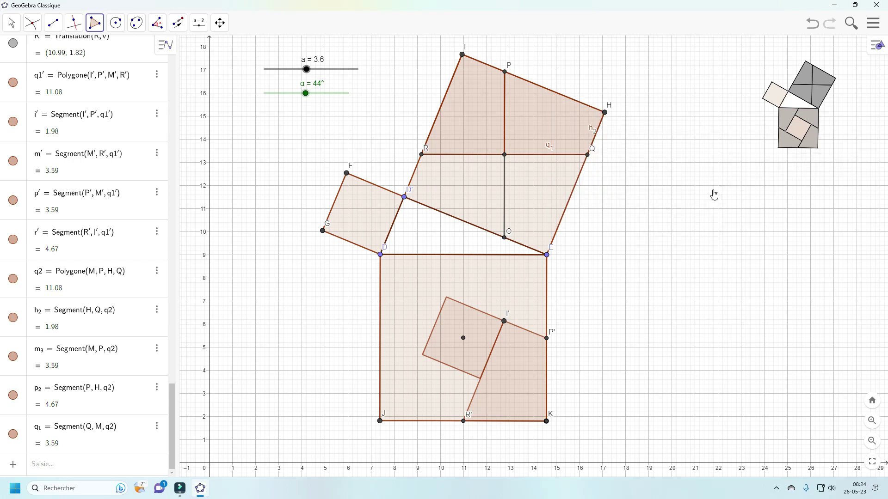
right_click(551, 147)
click(667, 207)
Translate quadrilateral MPHQ by the vector from centre M to corner J, and hide the vector.
click(178, 22)
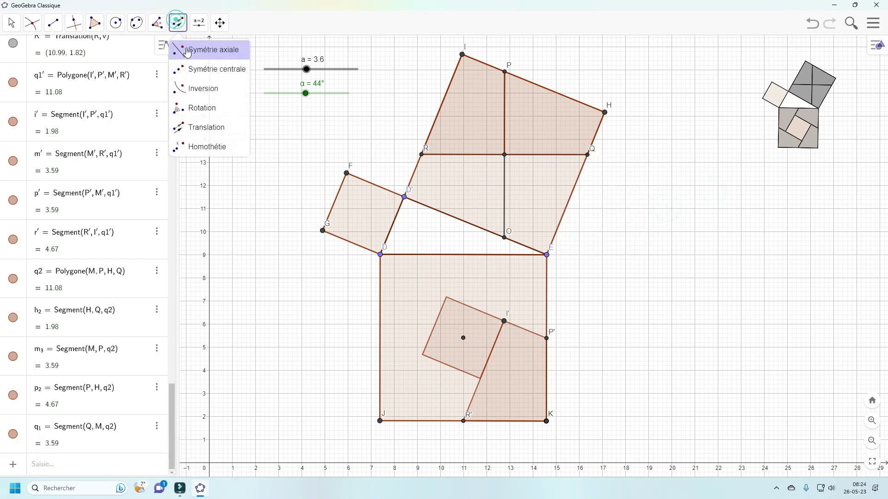
click(207, 129)
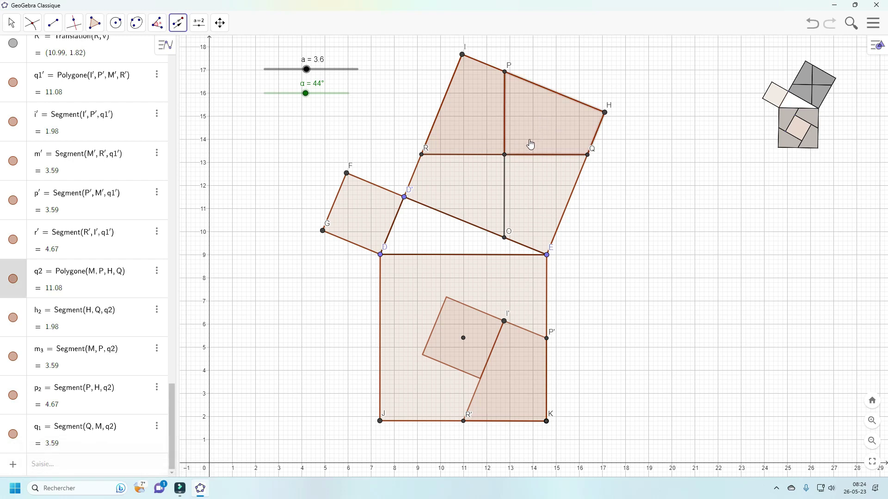
click(504, 155)
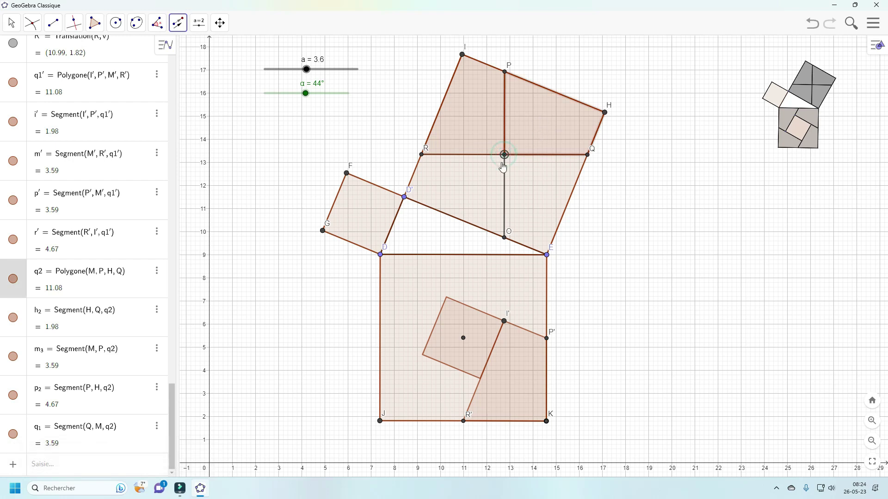
click(381, 421)
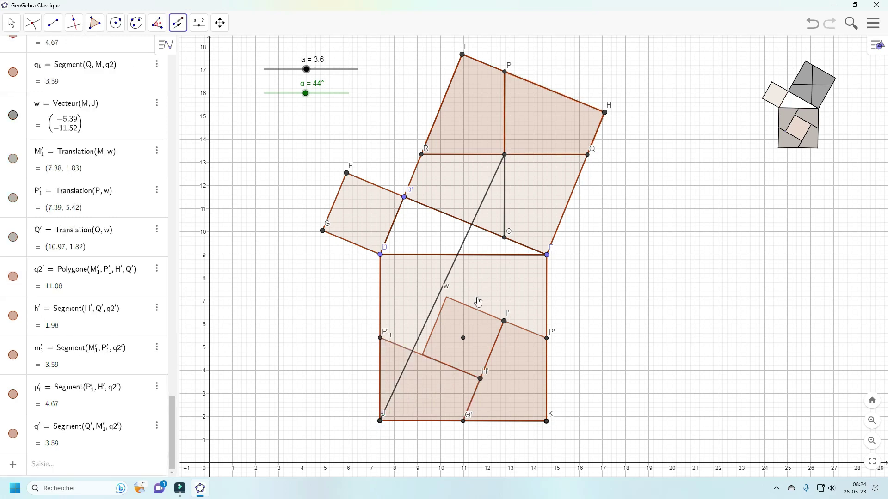
right_click(464, 247)
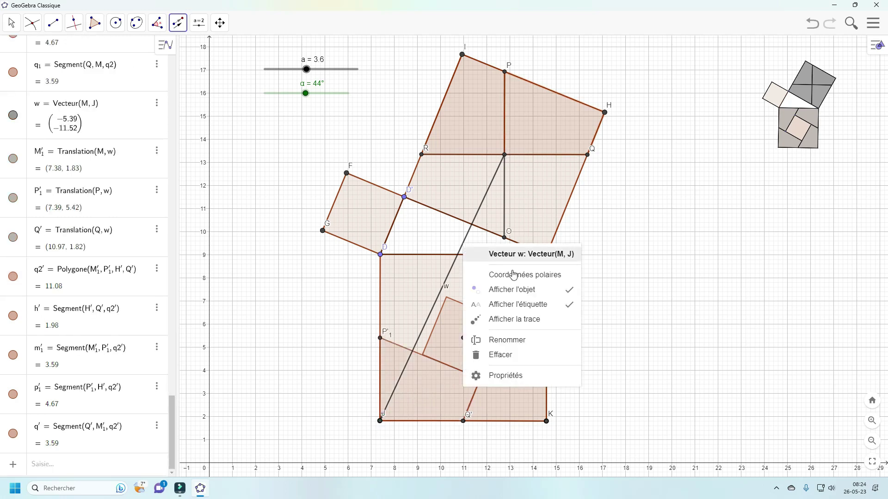
click(569, 290)
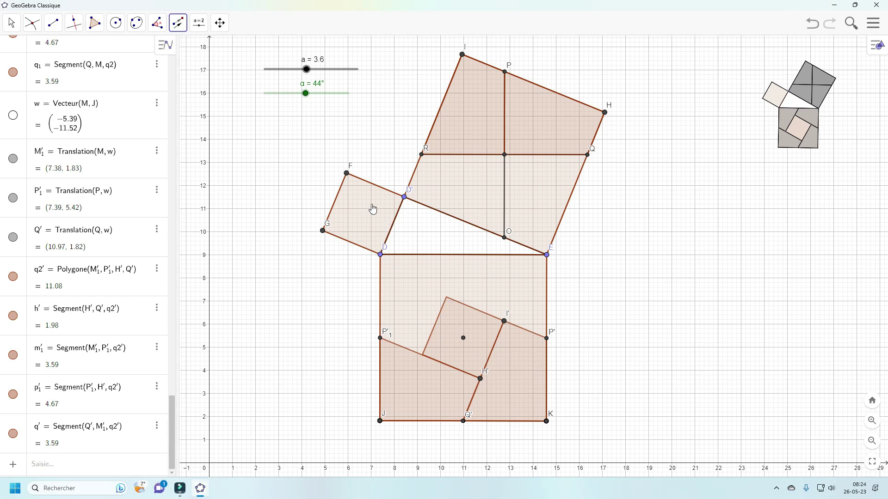
Create quadrilateral RMOD′ as the third dissection piece of the square on side D′E.
click(94, 23)
click(113, 50)
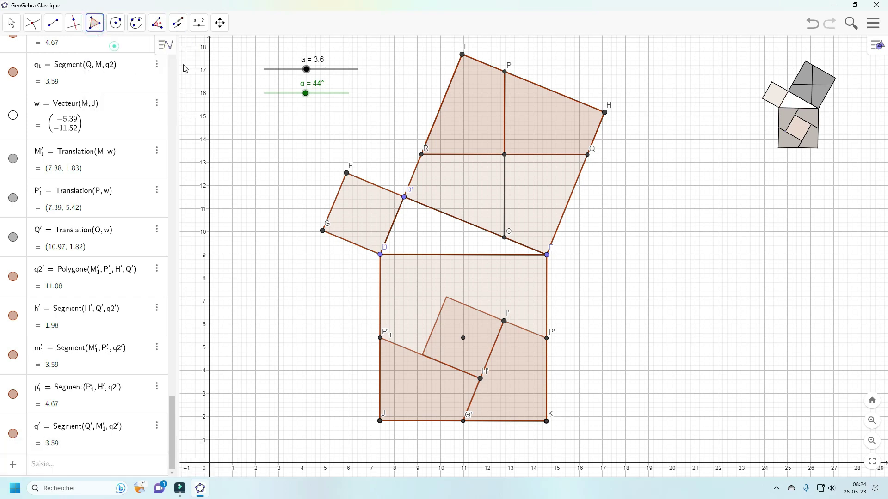
click(421, 155)
click(504, 156)
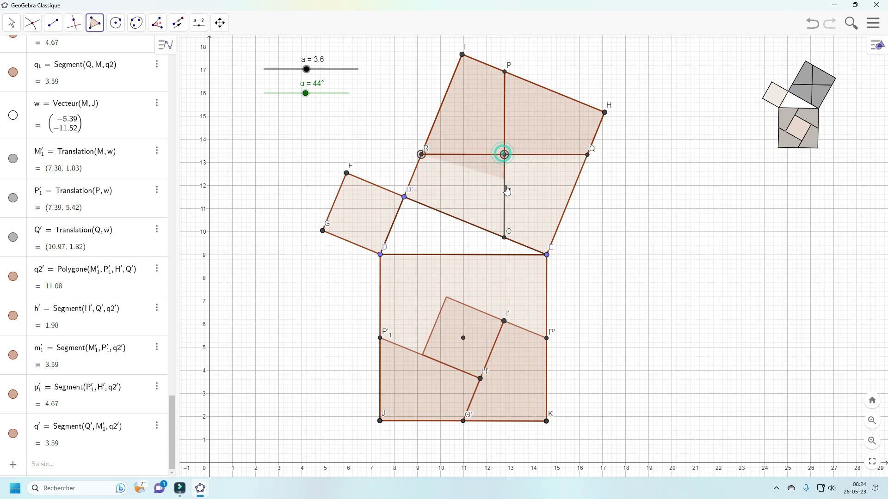
click(504, 238)
click(404, 197)
click(421, 155)
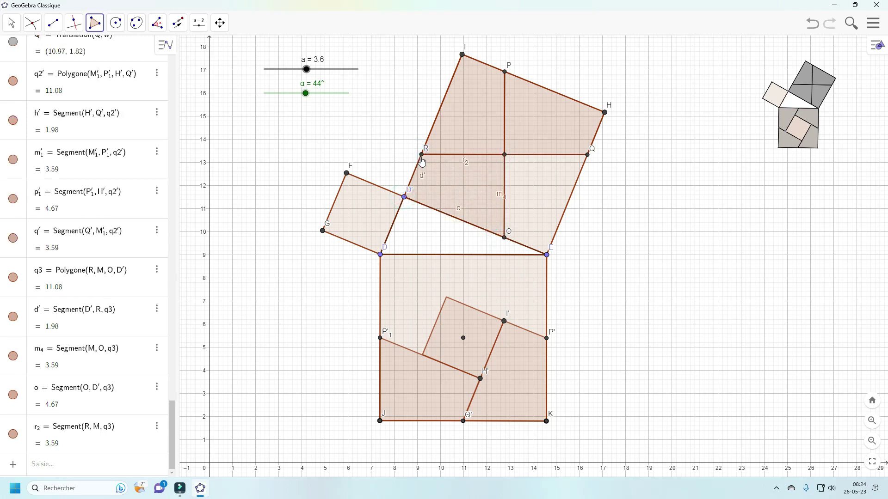
Hide the labels of the four sides D′R, RM, MO and OD′ of quadrilateral RMOD′.
right_click(423, 178)
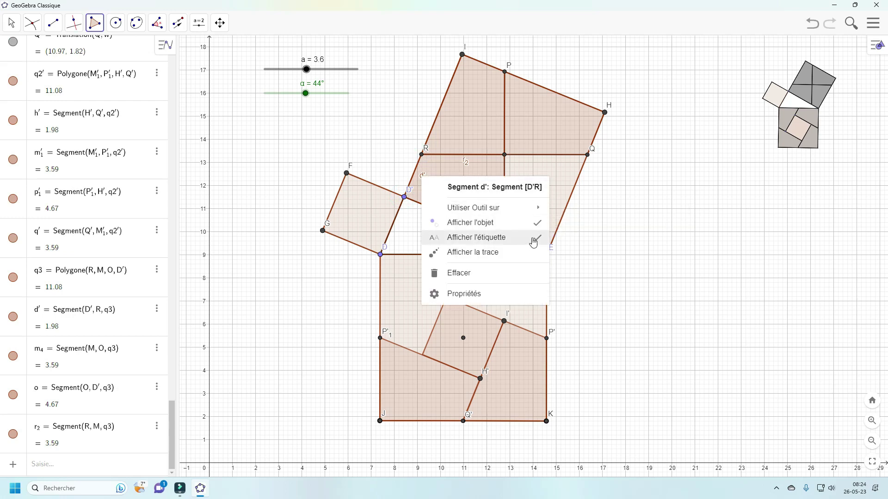
click(533, 243)
right_click(465, 162)
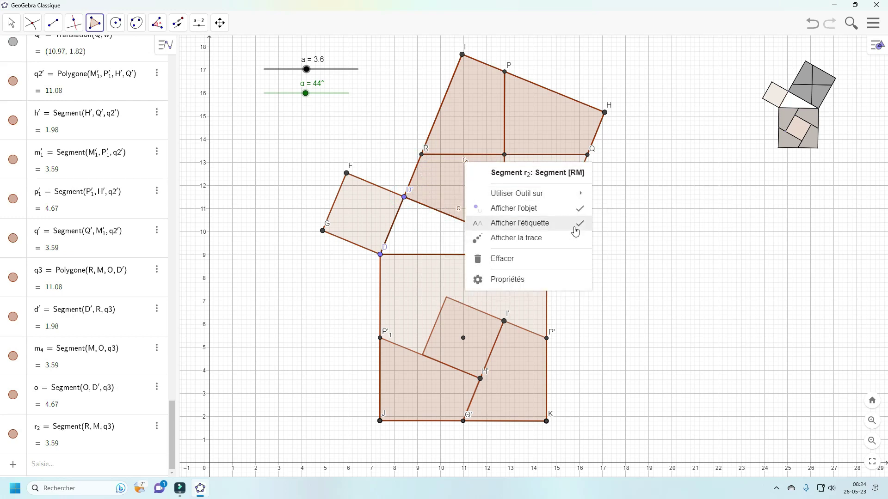
click(572, 231)
right_click(498, 194)
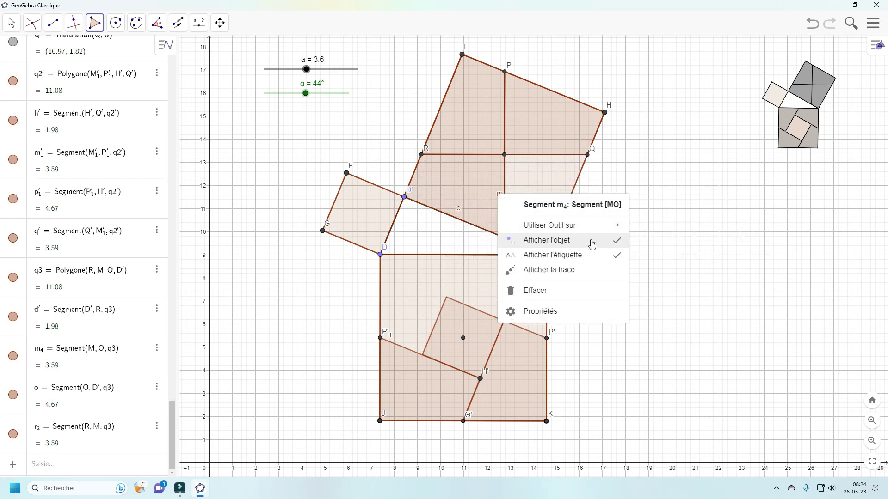
click(616, 256)
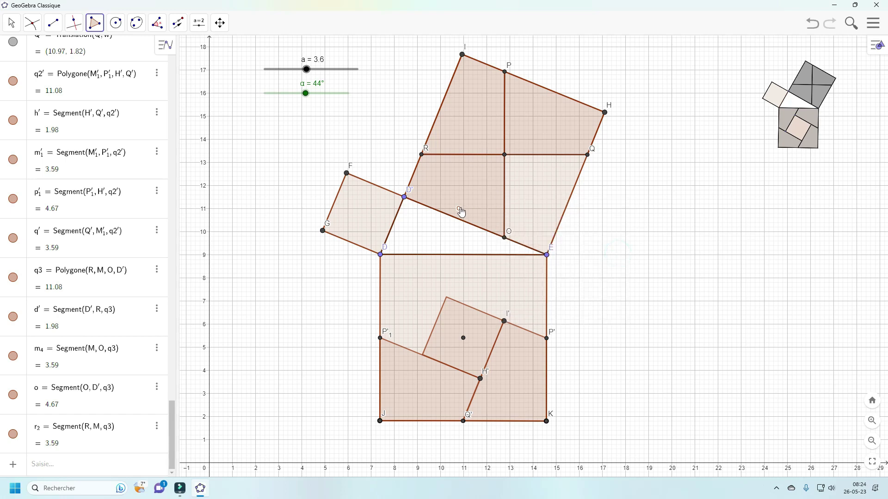
right_click(459, 214)
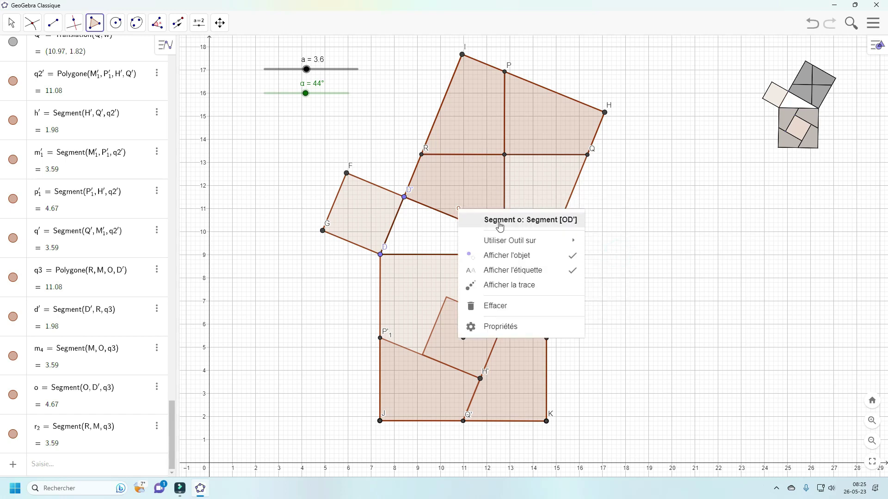
click(576, 272)
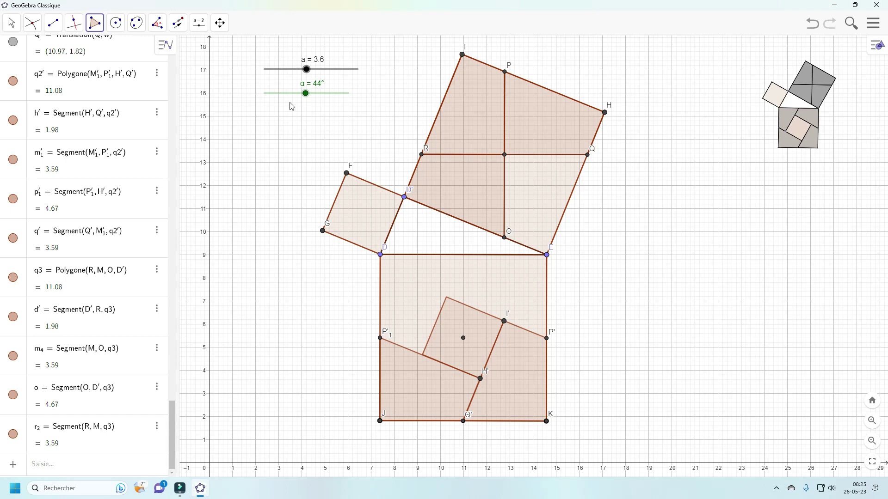
Translate quadrilateral RMOD′ by the vector from centre M to corner E, and hide the vector.
click(178, 23)
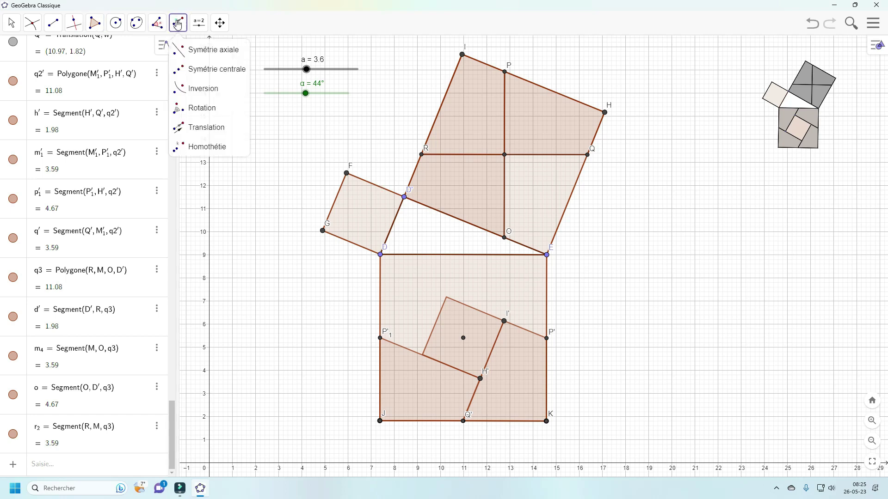
click(206, 129)
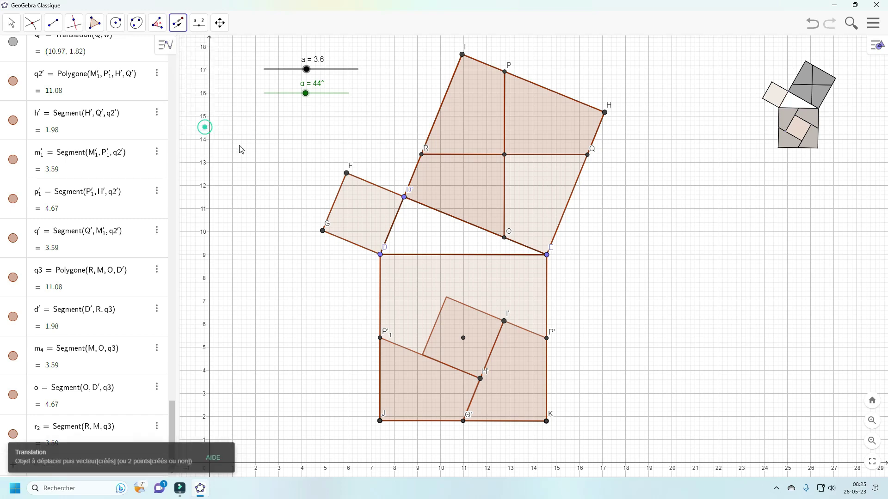
click(466, 187)
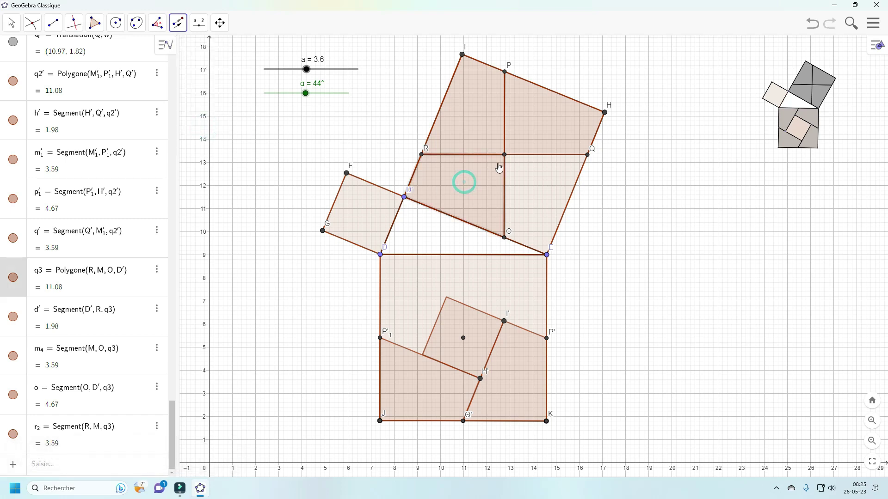
click(505, 155)
click(546, 255)
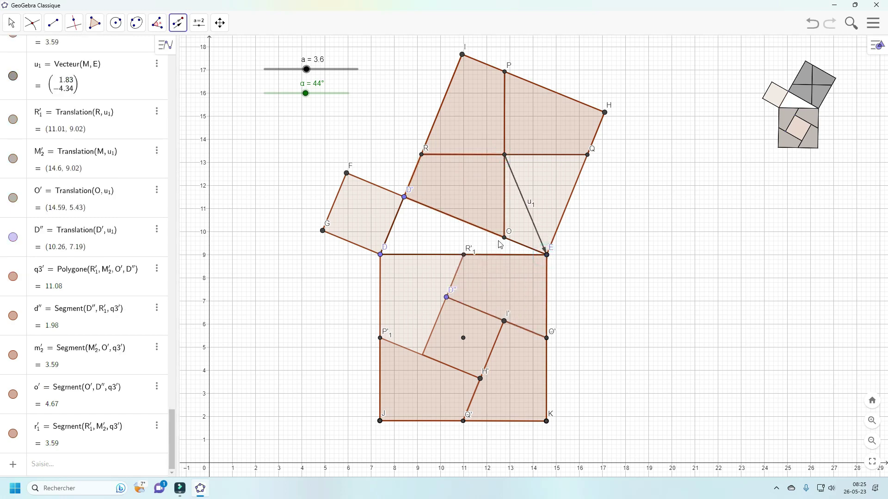
right_click(535, 228)
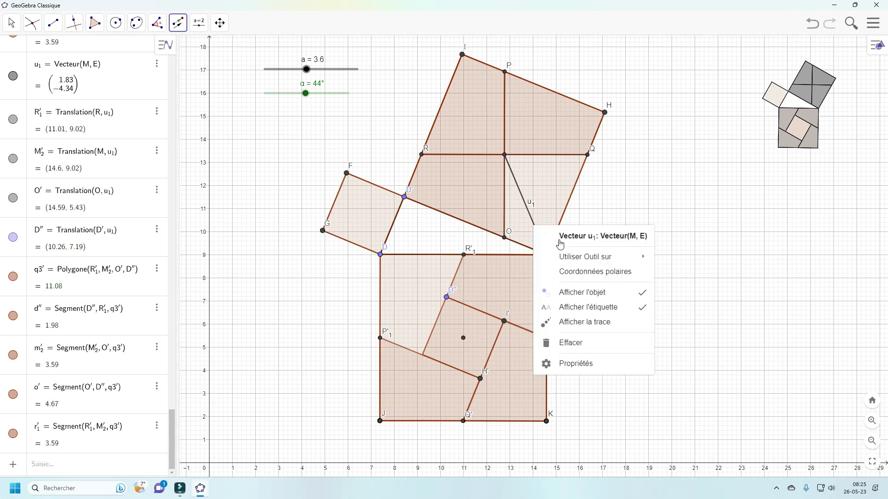
click(644, 297)
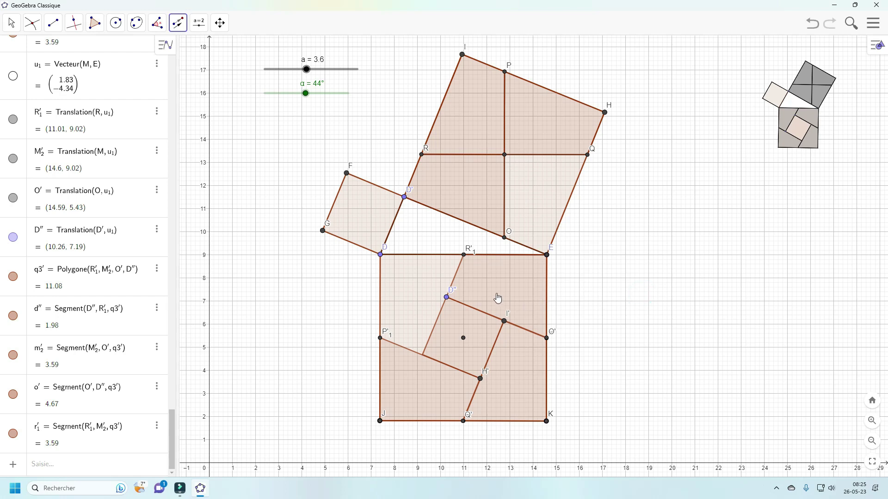
Create quadrilateral OMQE as the fourth dissection piece of the square on side D′E.
click(95, 23)
click(505, 239)
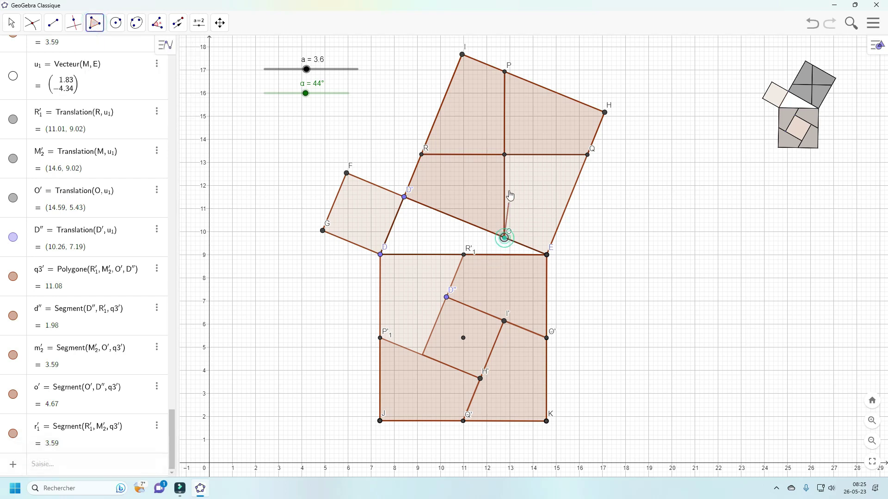
click(506, 156)
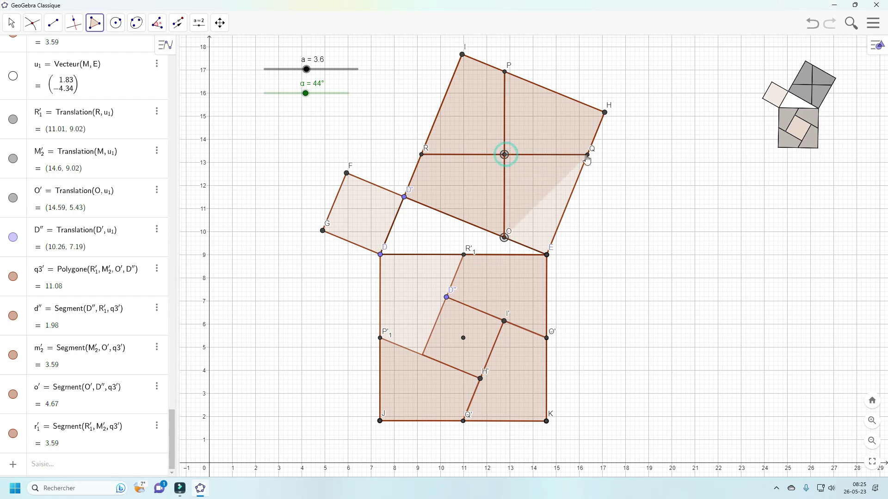
click(587, 155)
click(546, 255)
click(505, 238)
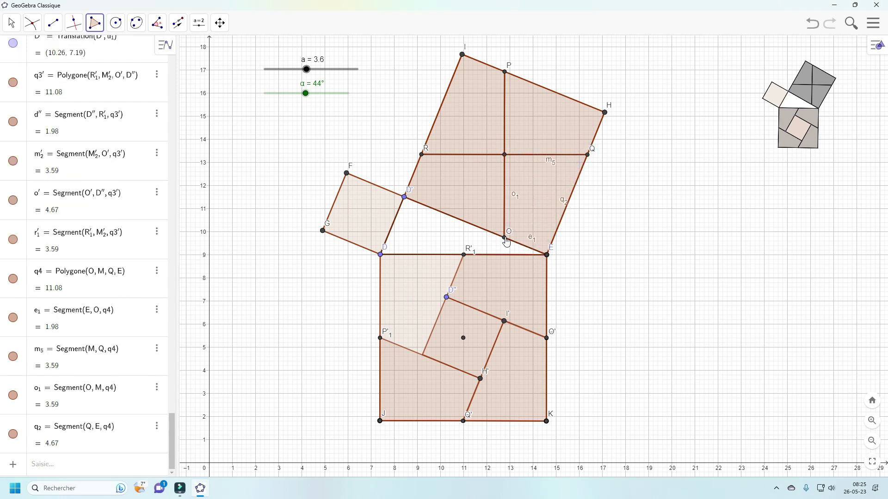
Hide the labels of the four sides OM, MQ, QE and EO of quadrilateral OMQE.
right_click(515, 199)
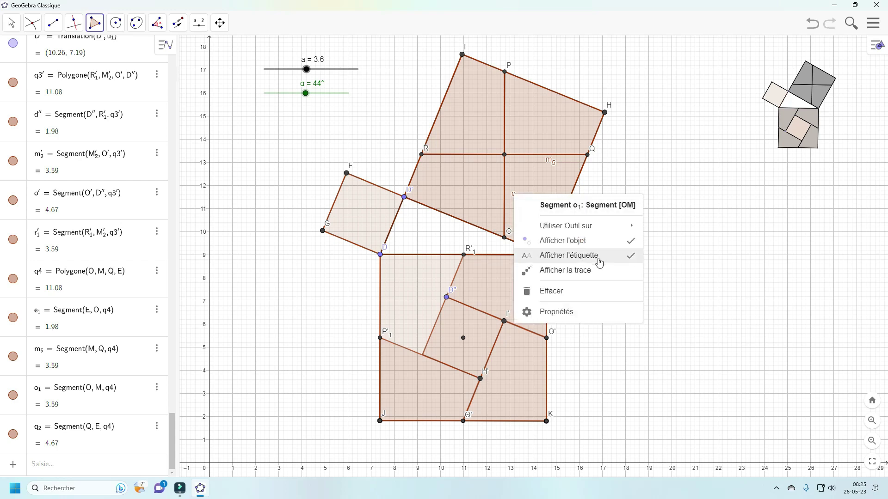
click(630, 257)
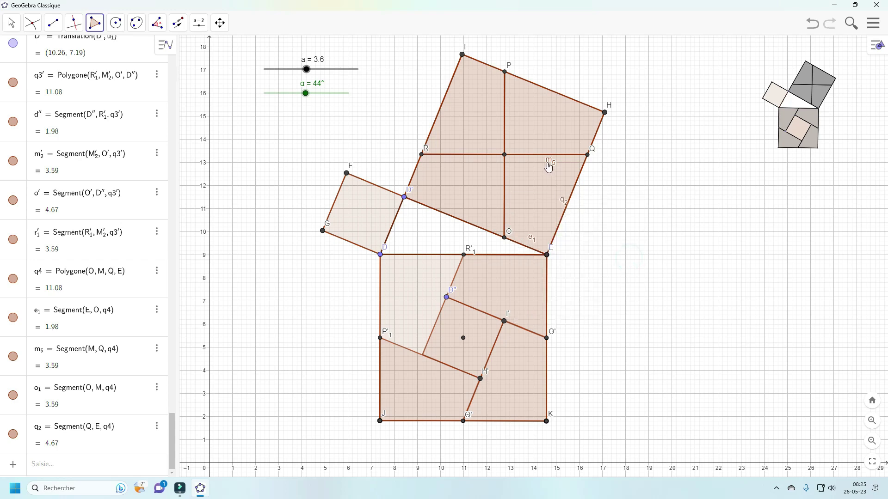
right_click(549, 163)
click(663, 224)
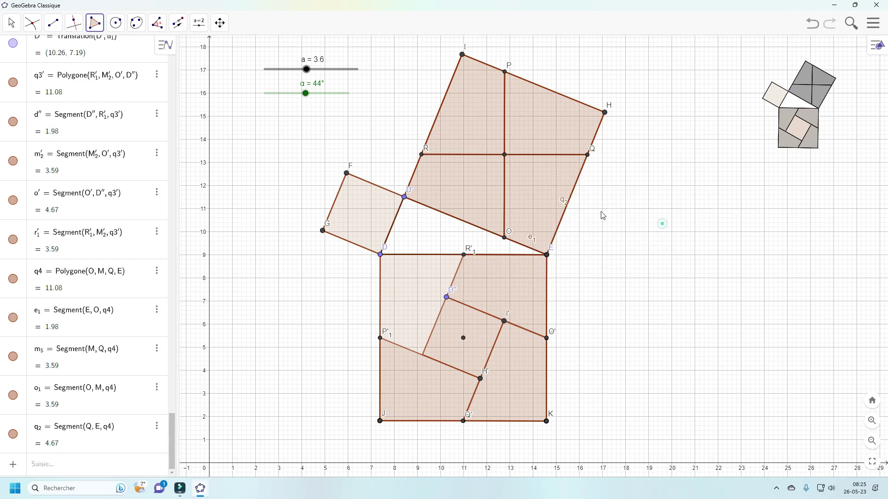
right_click(562, 199)
click(673, 259)
right_click(533, 239)
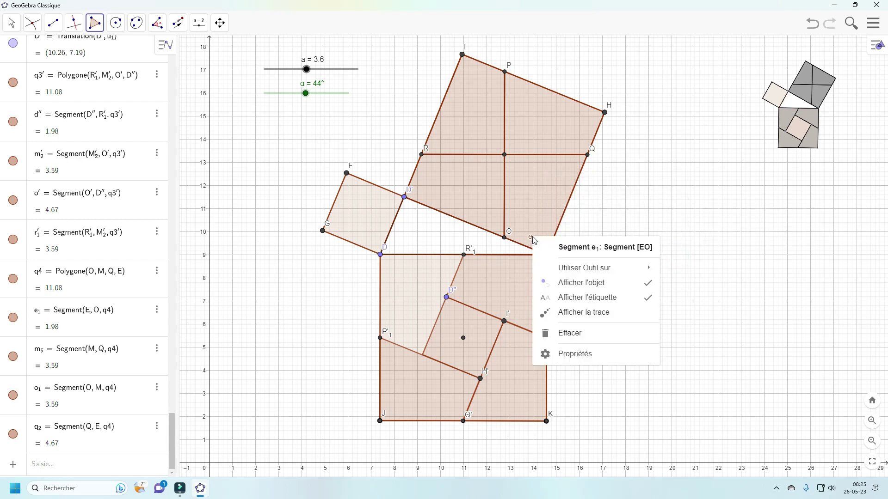
click(650, 297)
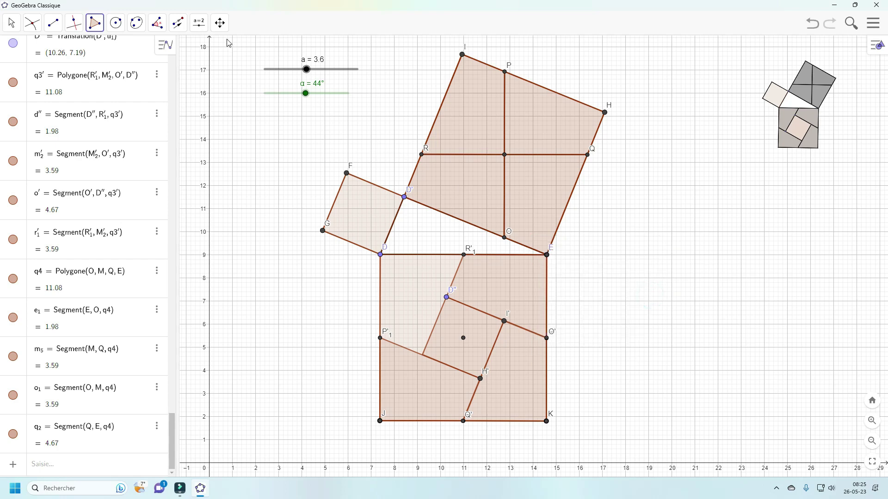
Translate quadrilateral OMQE by the vector from centre M to corner D, and hide the vector.
click(178, 22)
click(227, 128)
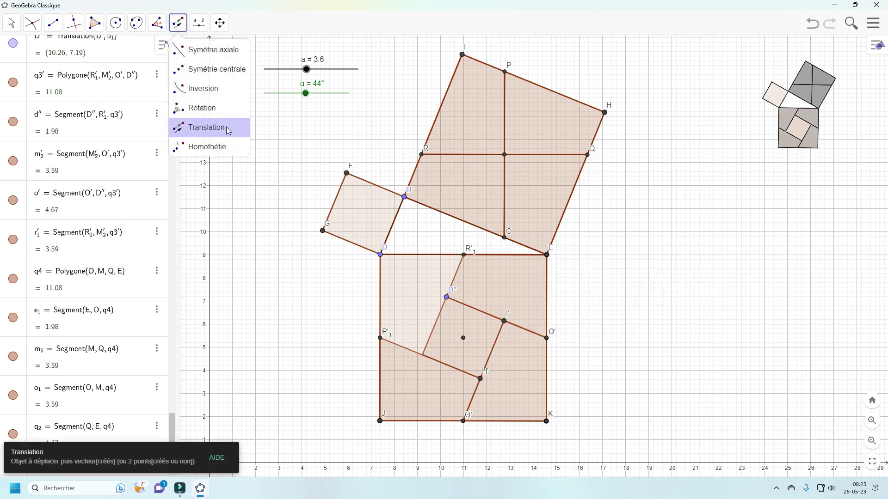
click(549, 194)
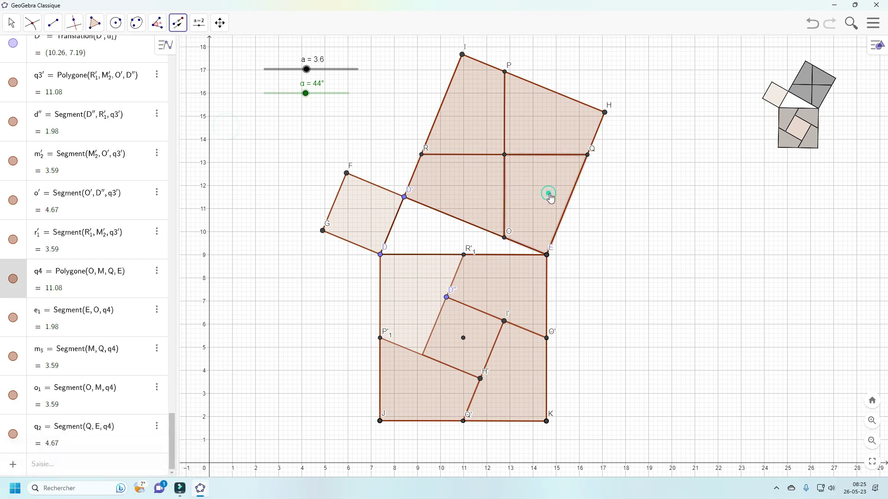
click(505, 155)
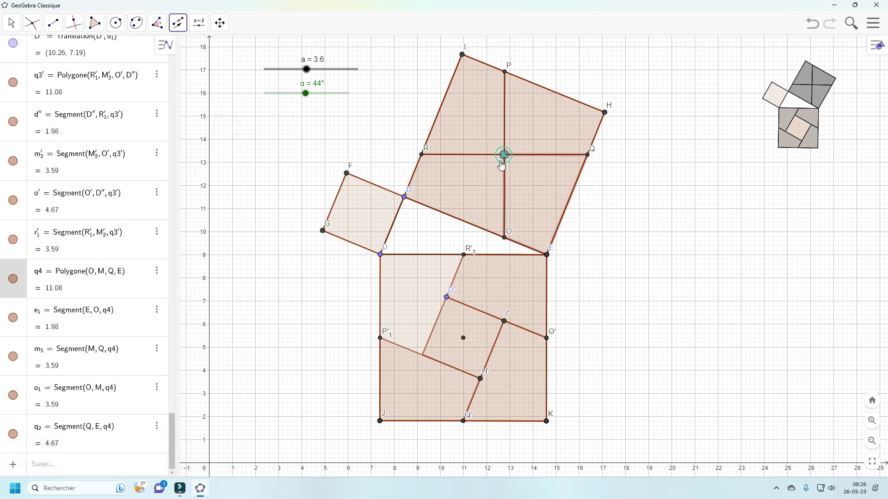
click(381, 256)
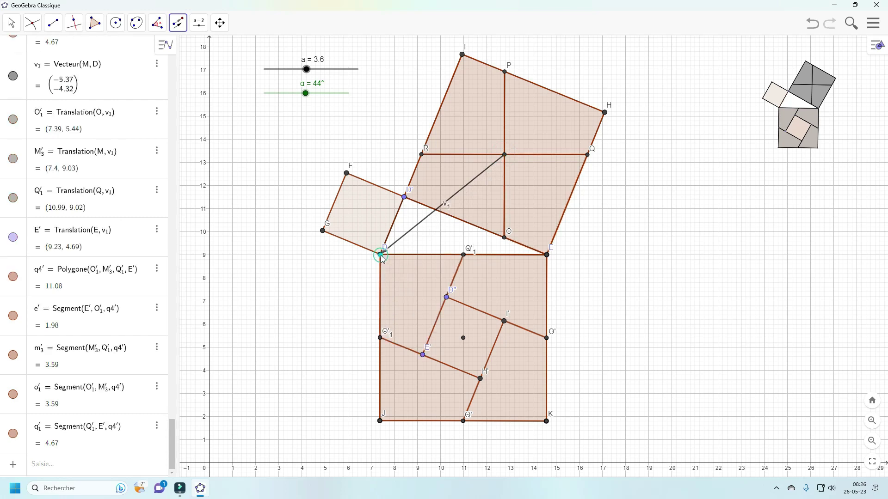
right_click(419, 226)
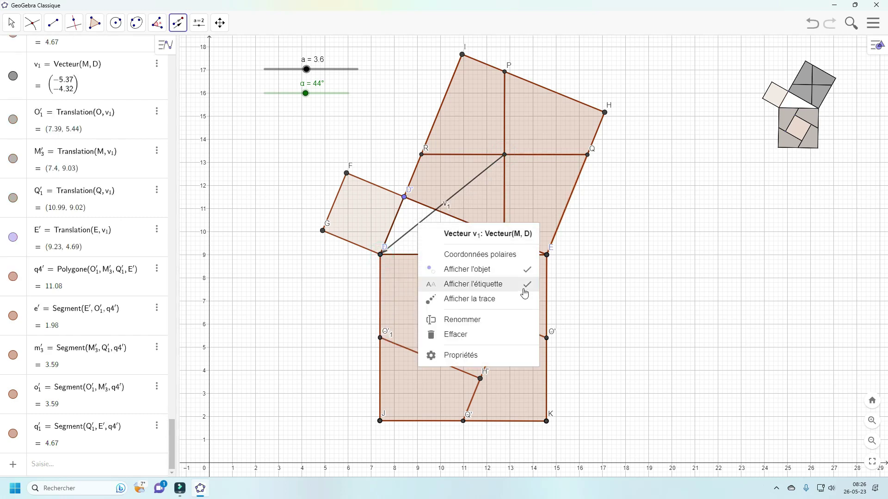
click(527, 269)
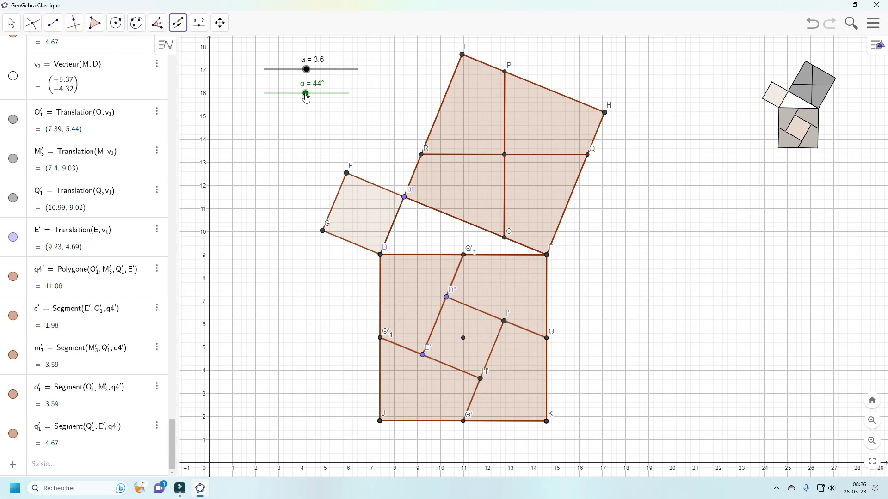
Set the angle slider α to 64° to test the dissection on a different right triangle.
key(Escape)
drag(306, 94, 326, 95)
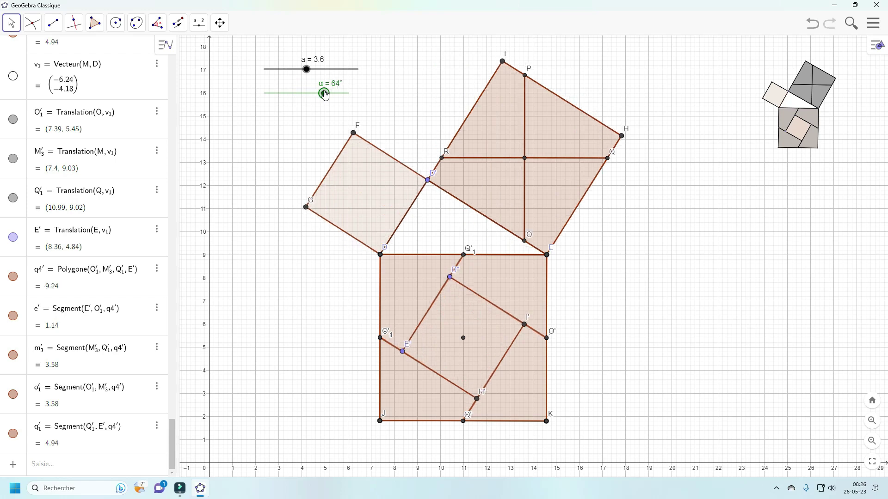
Hide centre point N of the hypotenuse square, the small square's corners F and G, and the coincident points at corner D.
right_click(464, 340)
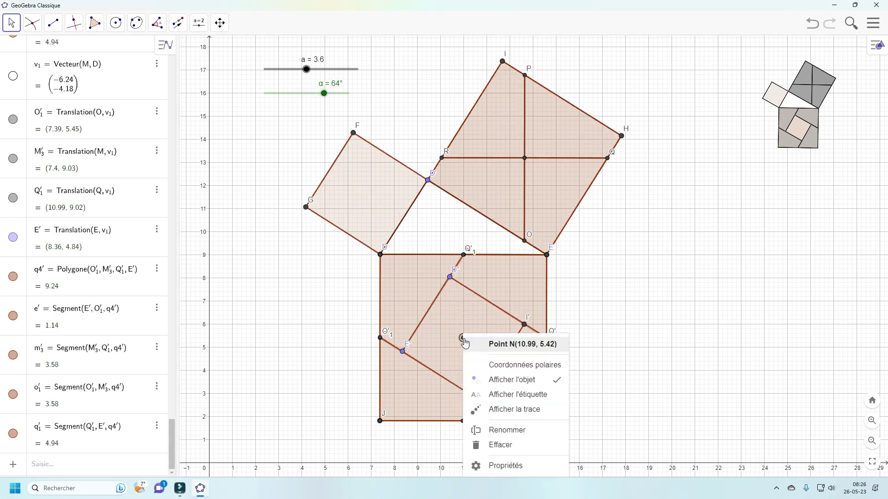
click(555, 378)
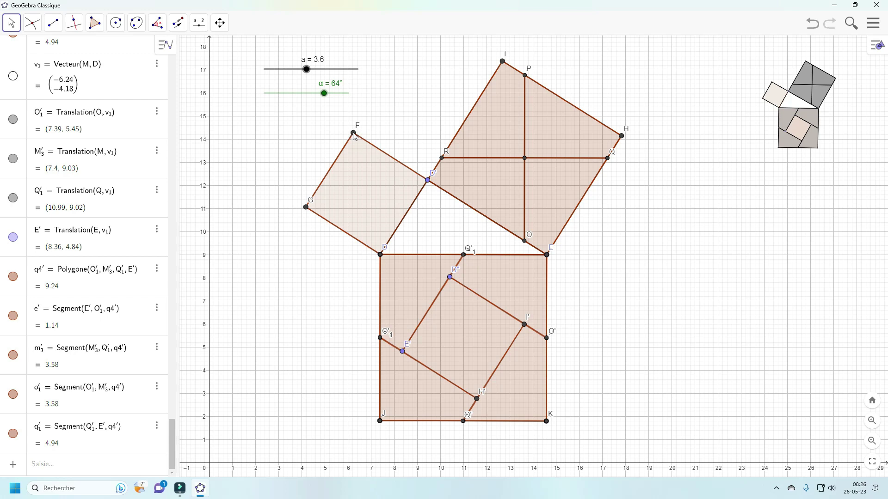
right_click(354, 134)
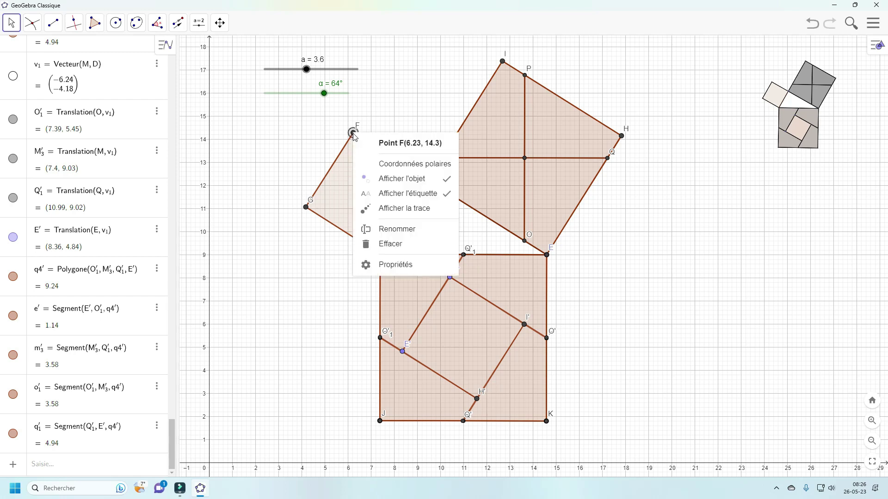
click(448, 183)
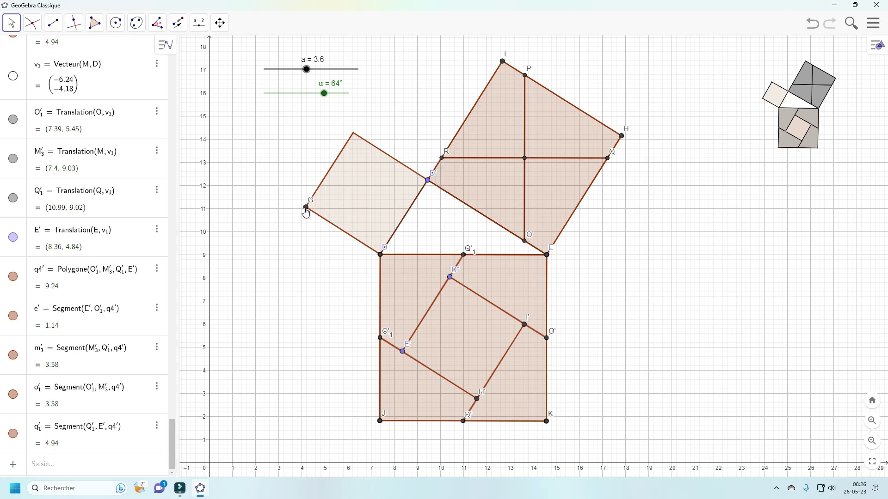
right_click(306, 207)
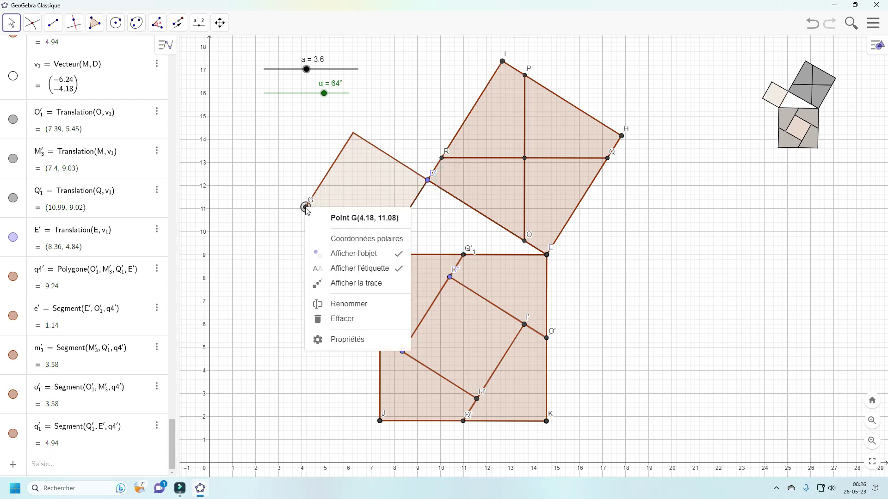
click(396, 254)
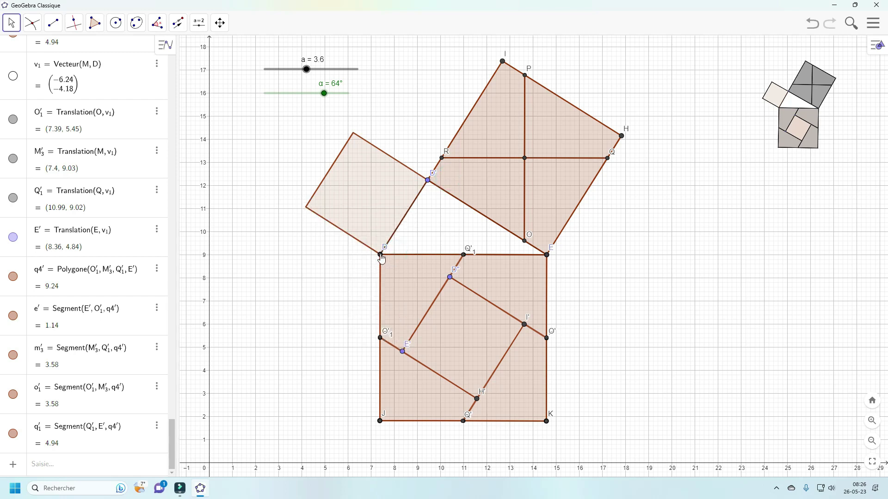
right_click(380, 255)
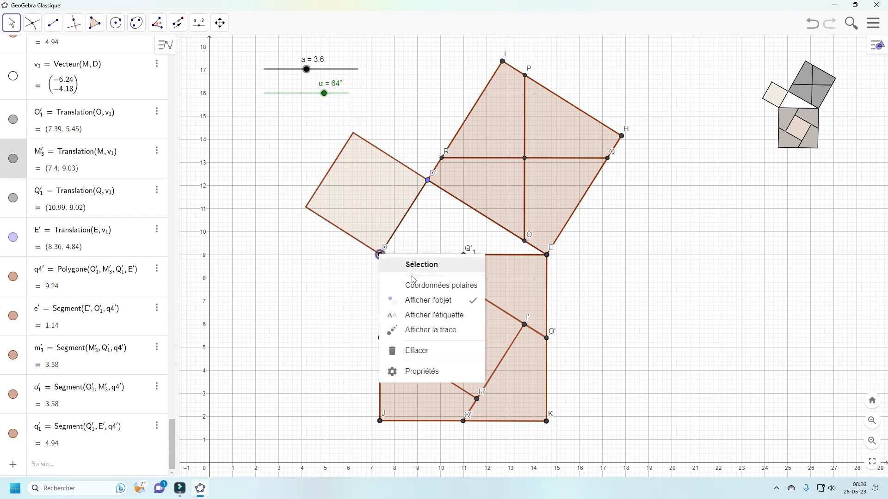
click(473, 304)
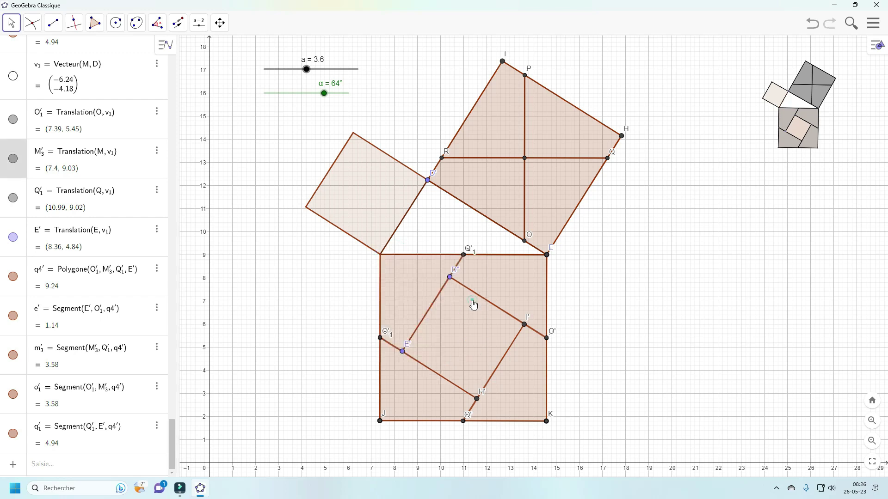
Hide points D', R, I and P on the edges of the longer leg's square.
right_click(429, 184)
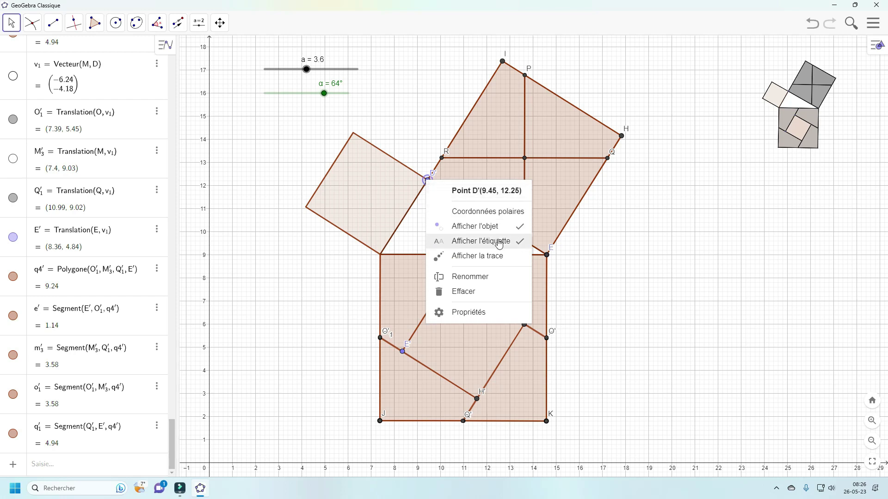
click(514, 227)
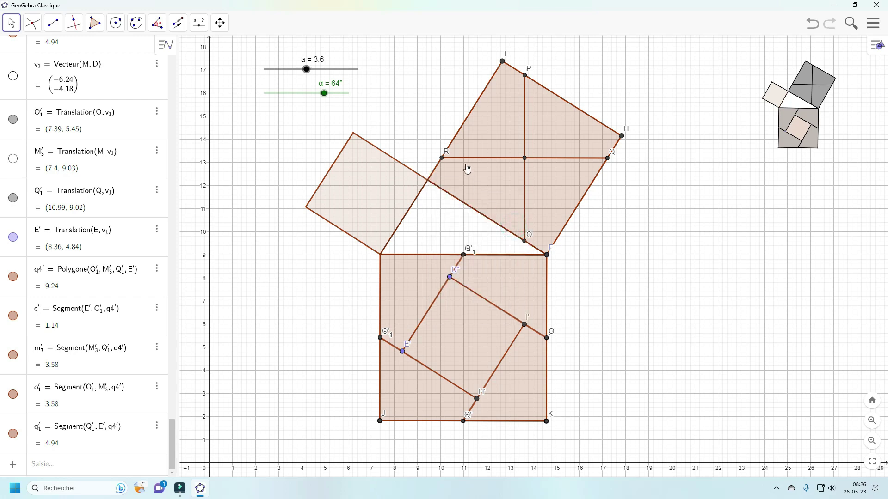
right_click(442, 159)
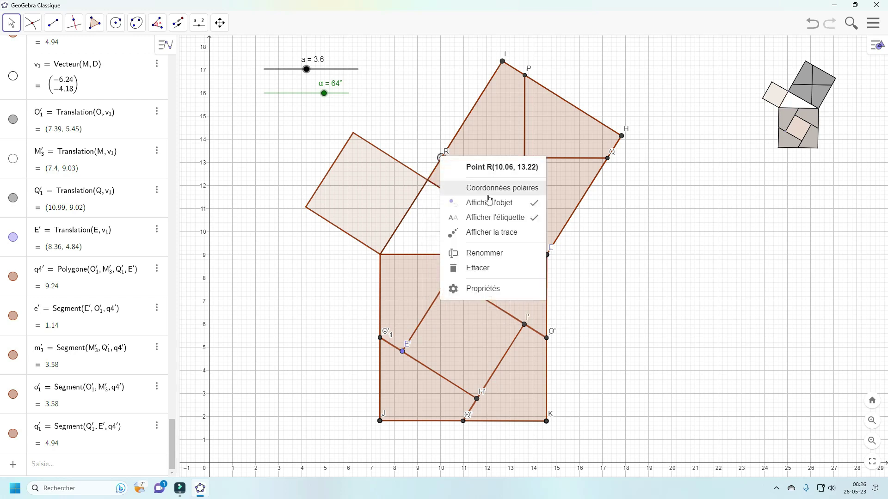
click(530, 204)
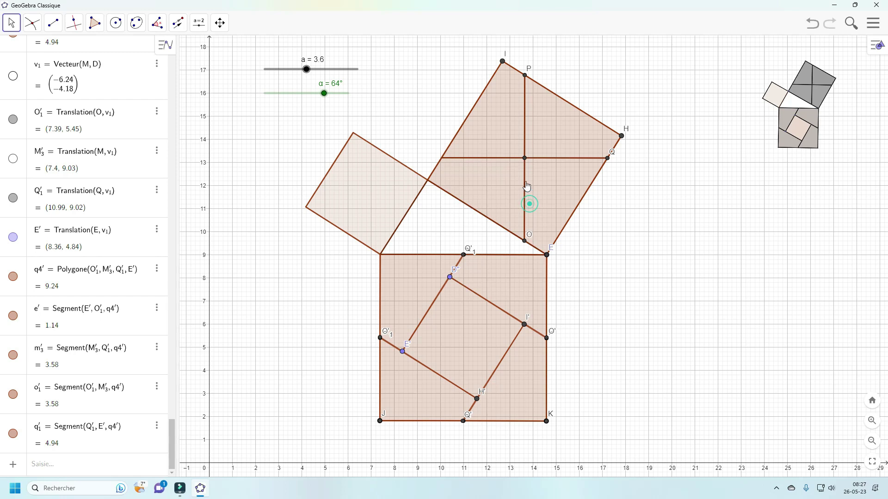
right_click(503, 63)
click(593, 103)
right_click(525, 77)
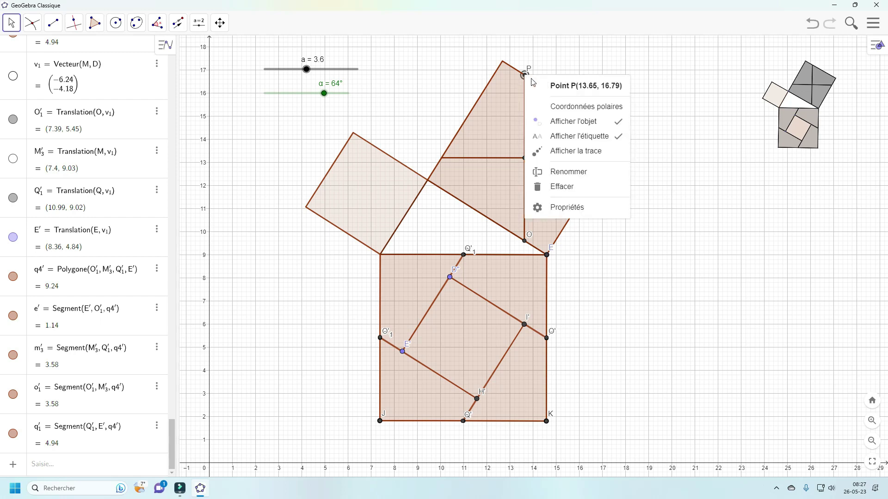
click(619, 123)
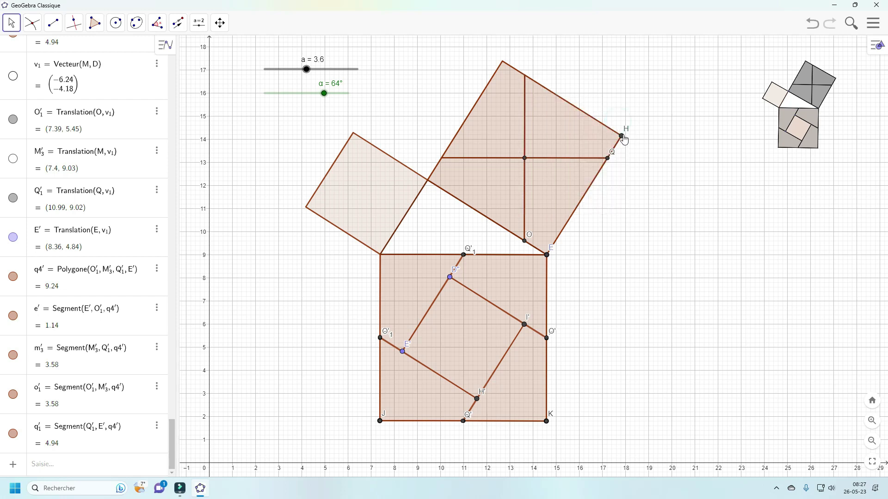
Hide corner H, edge point Q and centre point M of the longer leg's square.
right_click(622, 137)
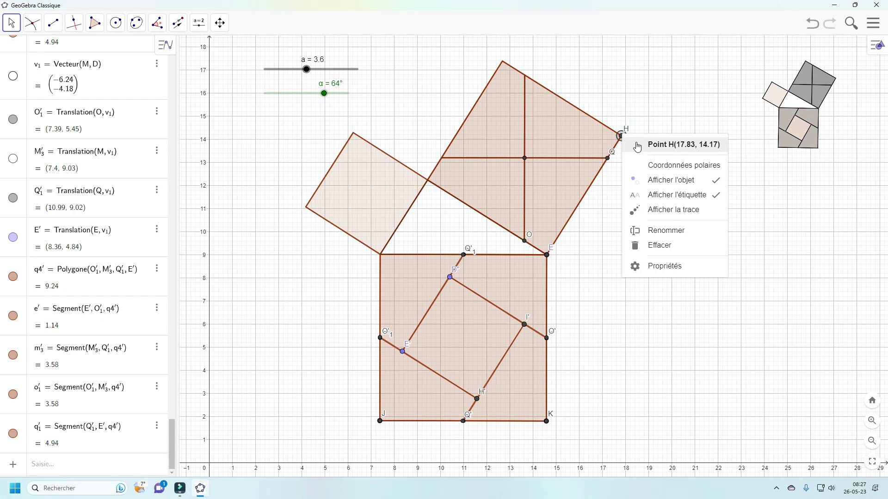
click(716, 184)
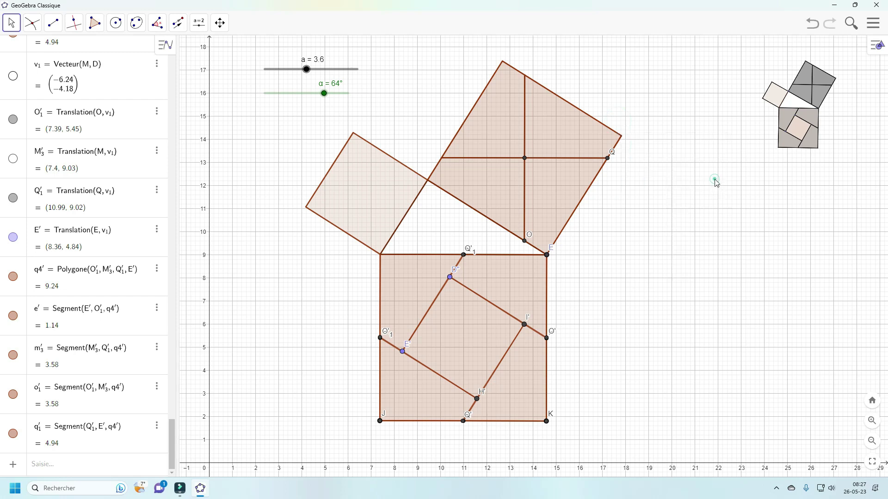
right_click(609, 159)
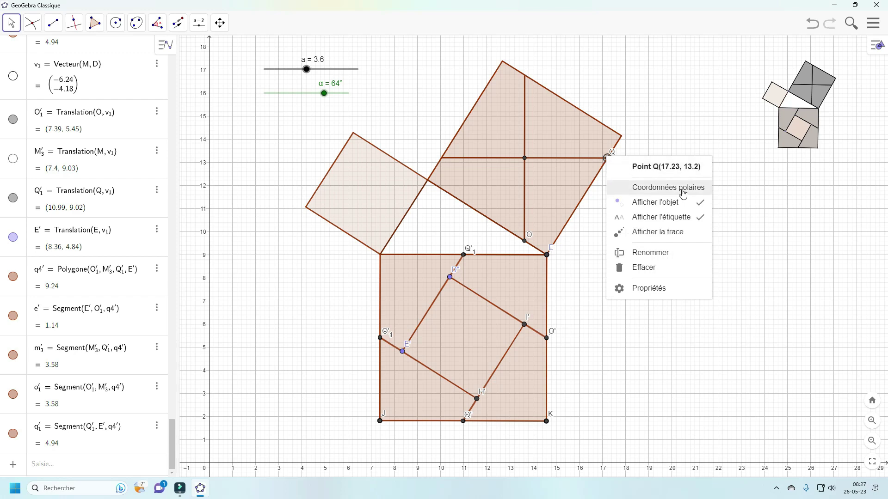
click(702, 206)
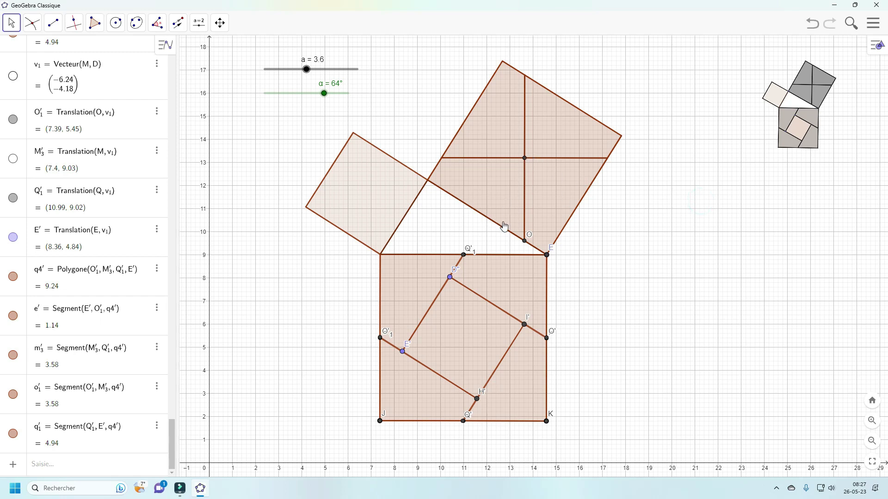
right_click(525, 159)
click(618, 206)
Hide points Q'₁, O', K, Q' and J around the hypotenuse square's border.
right_click(463, 256)
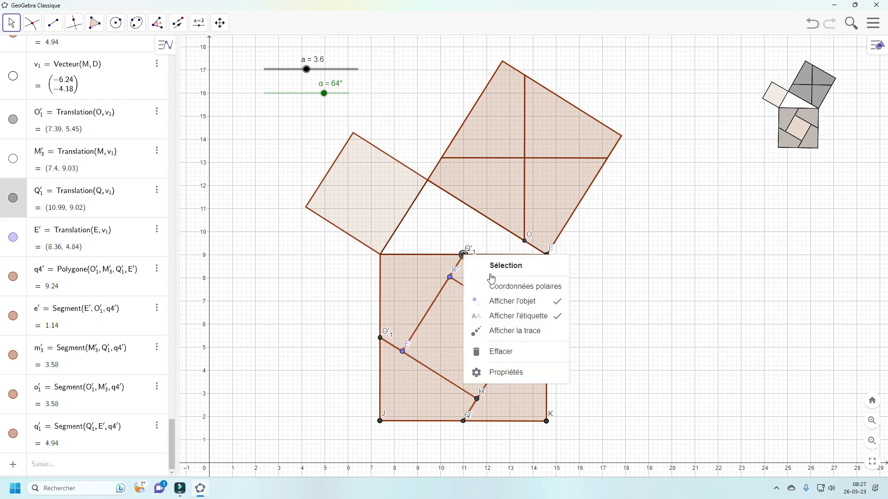
click(557, 301)
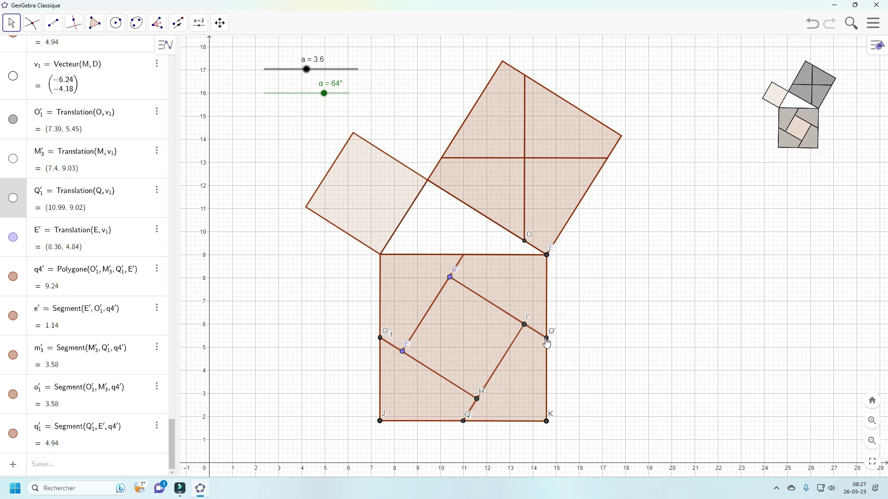
right_click(547, 341)
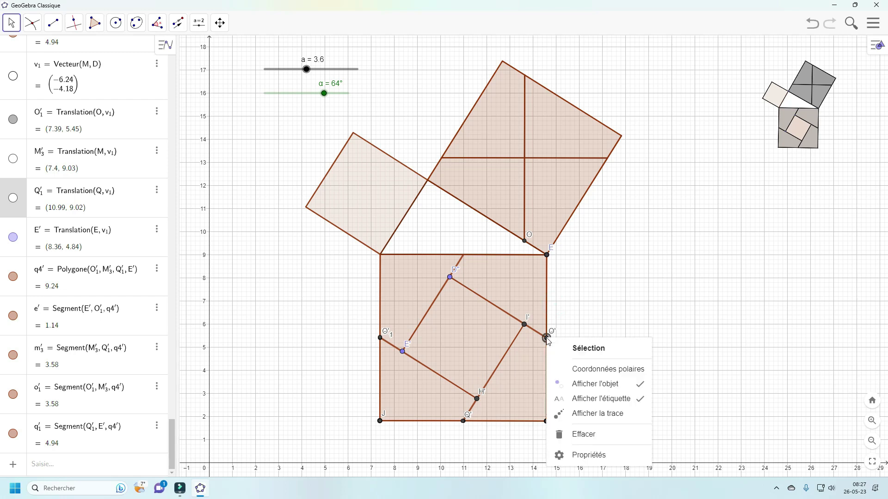
click(640, 384)
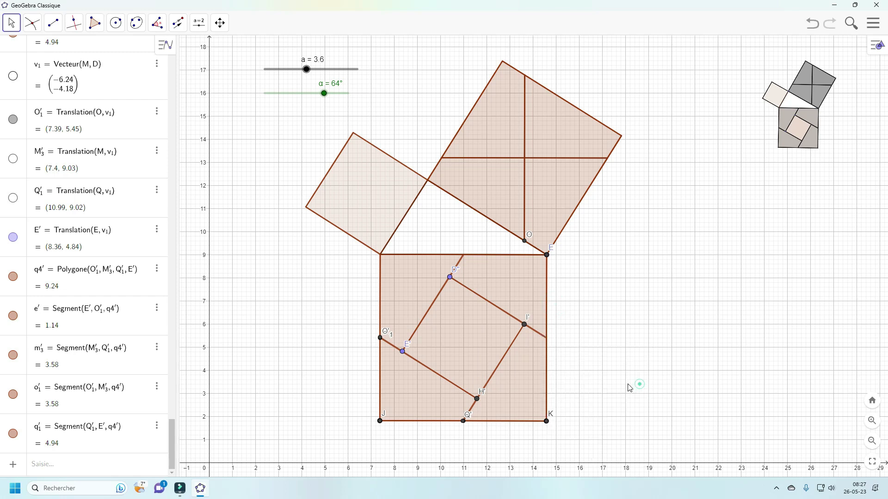
right_click(547, 422)
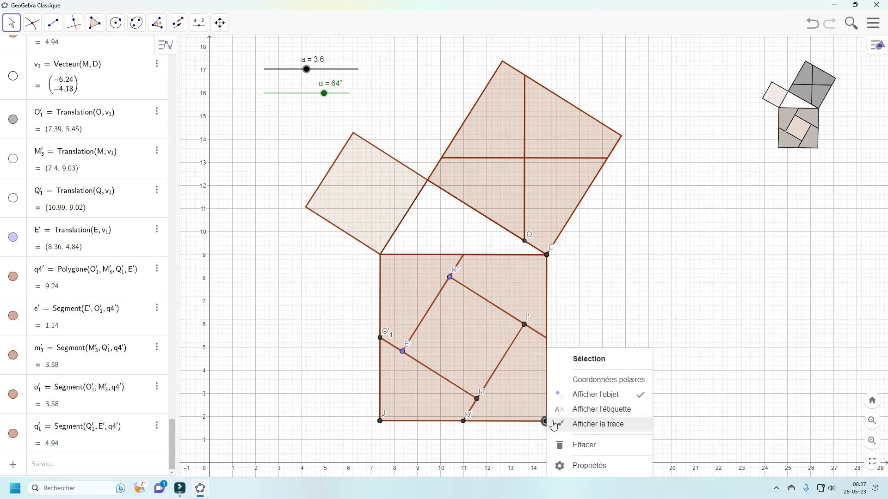
click(637, 394)
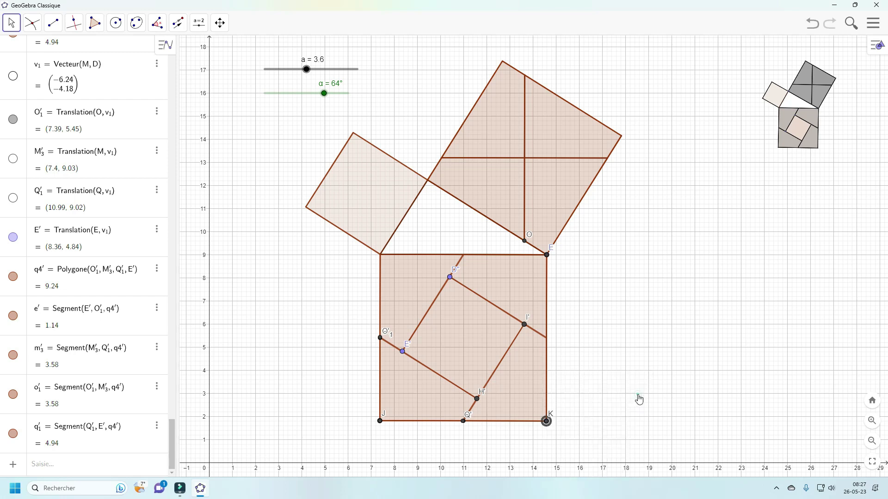
right_click(463, 422)
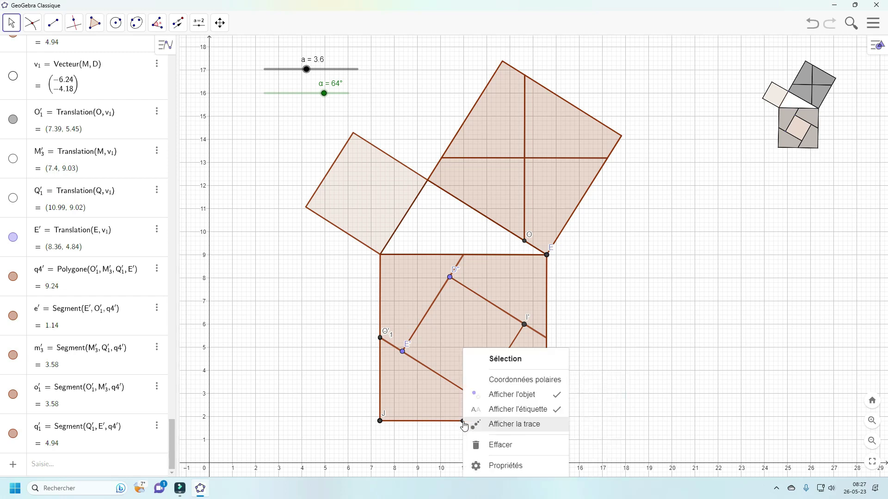
click(558, 395)
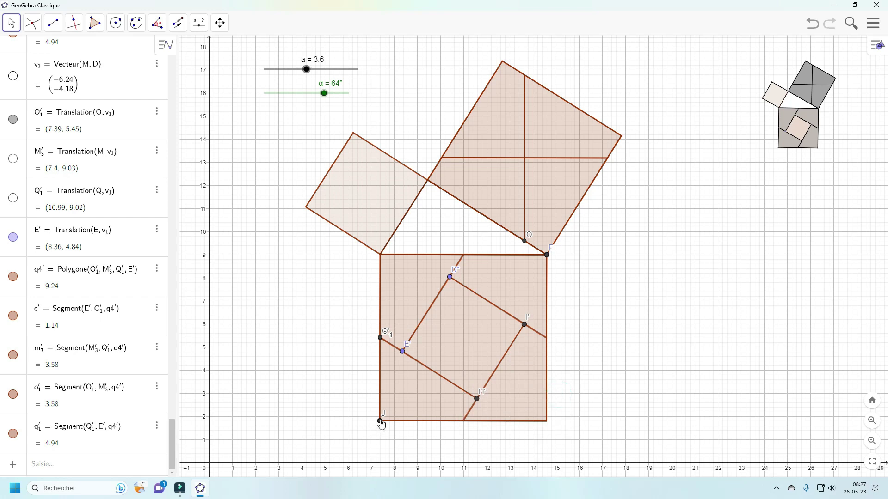
right_click(381, 422)
click(477, 395)
Hide the inner square's corners I', D'', E' and H' inside the hypotenuse square.
right_click(528, 319)
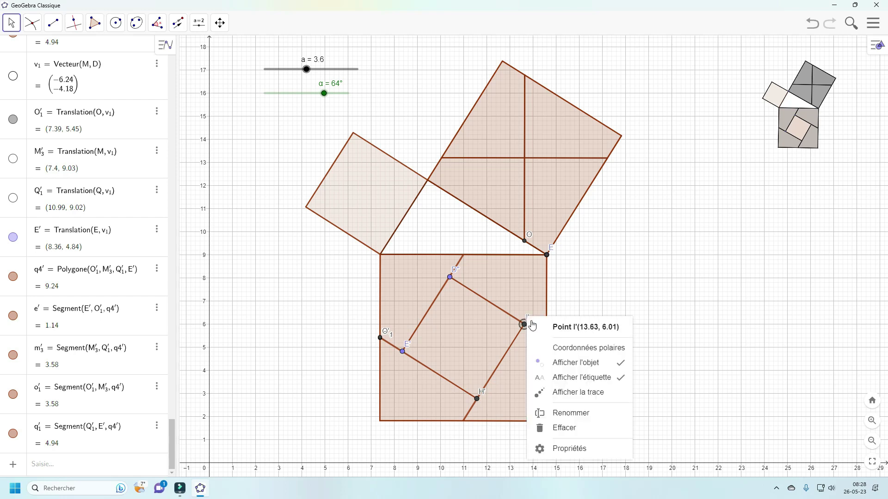
click(619, 364)
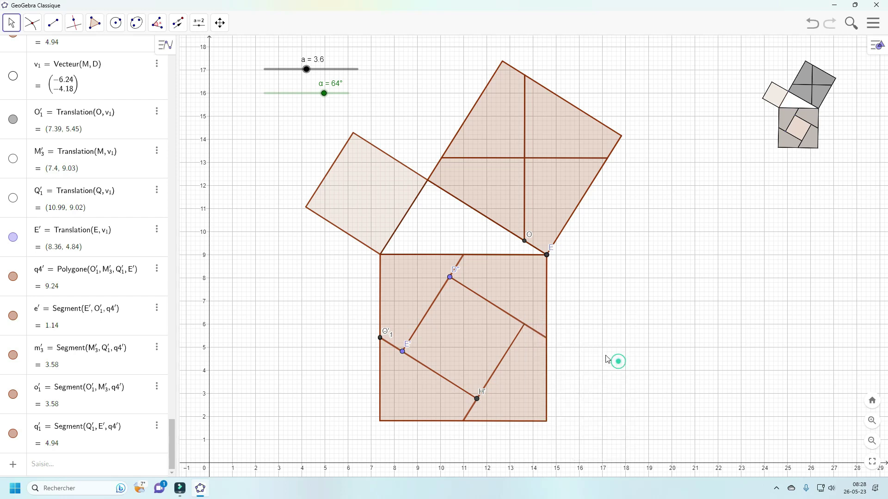
right_click(455, 275)
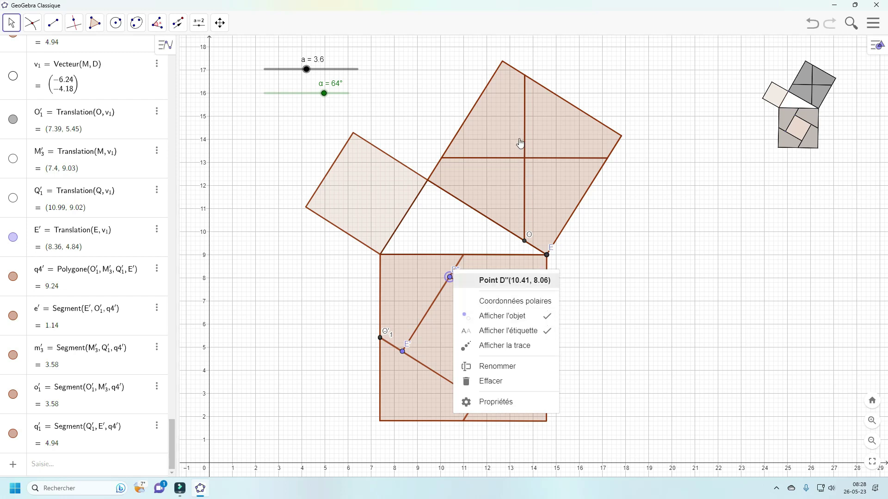
click(547, 319)
right_click(404, 354)
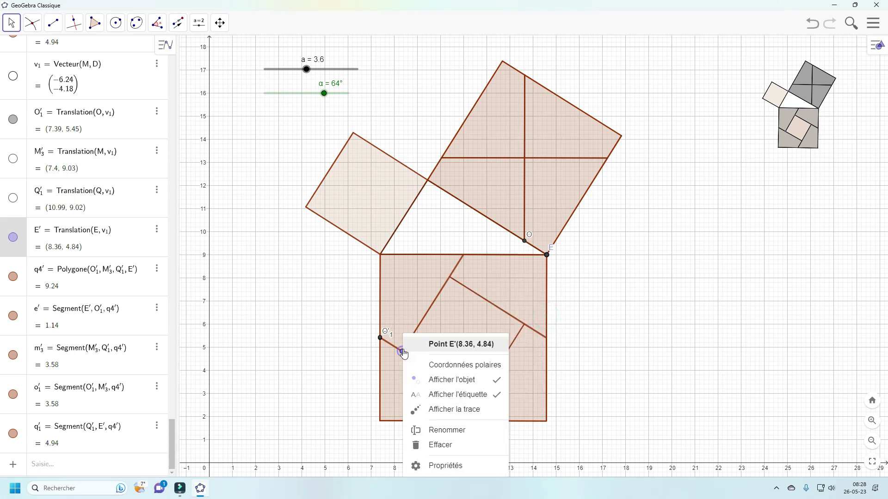
click(496, 378)
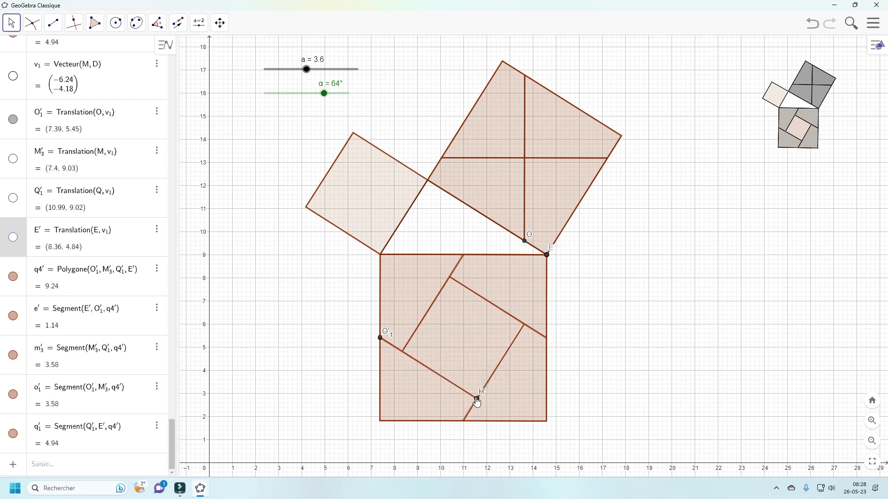
right_click(478, 399)
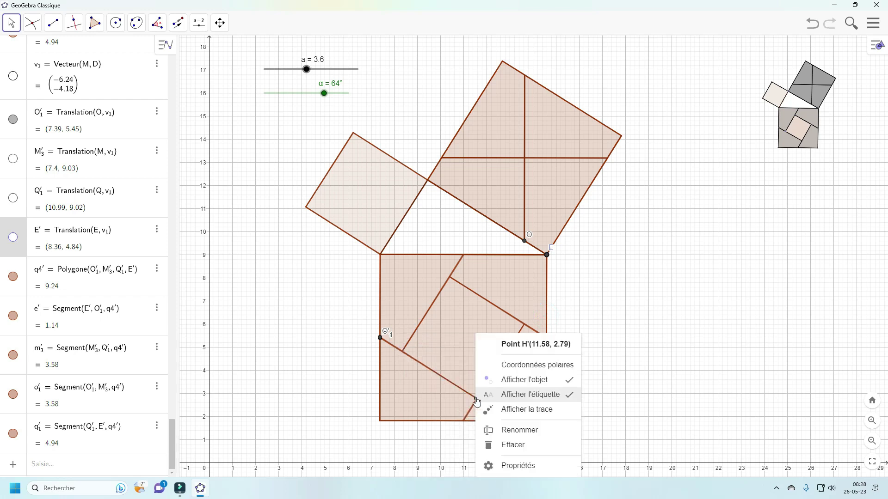
click(570, 381)
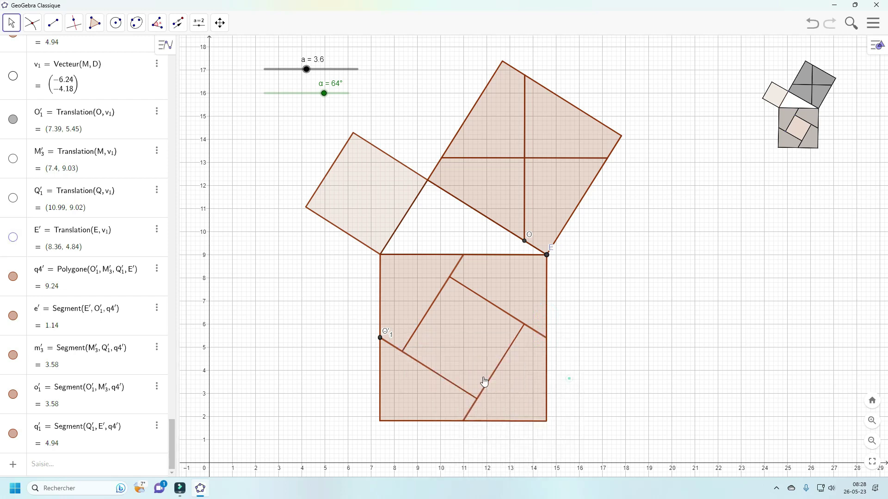
Hide the remaining points: O'₁ on the hypotenuse square's edge, the coincident points at corner E, and O on the longer leg.
right_click(380, 339)
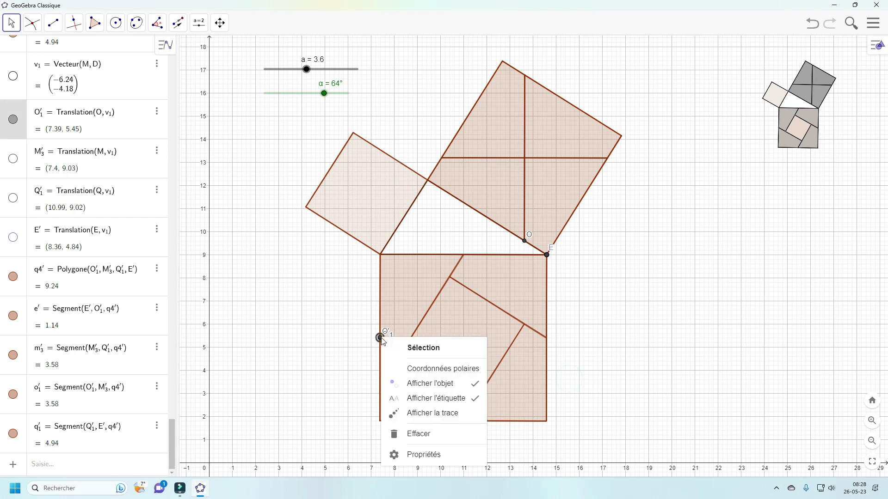
click(476, 384)
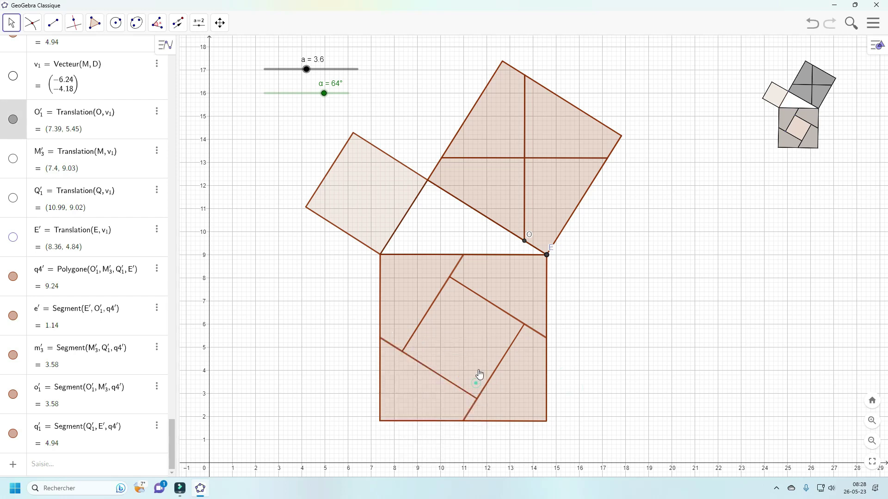
right_click(546, 254)
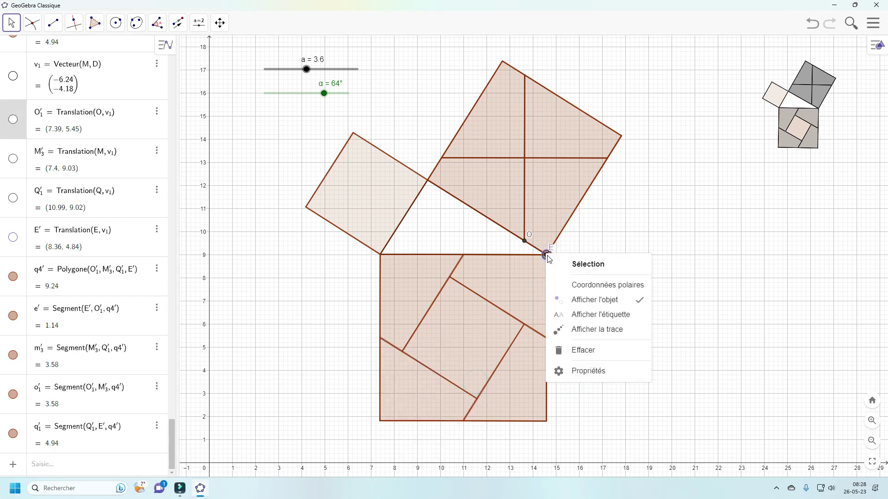
click(640, 298)
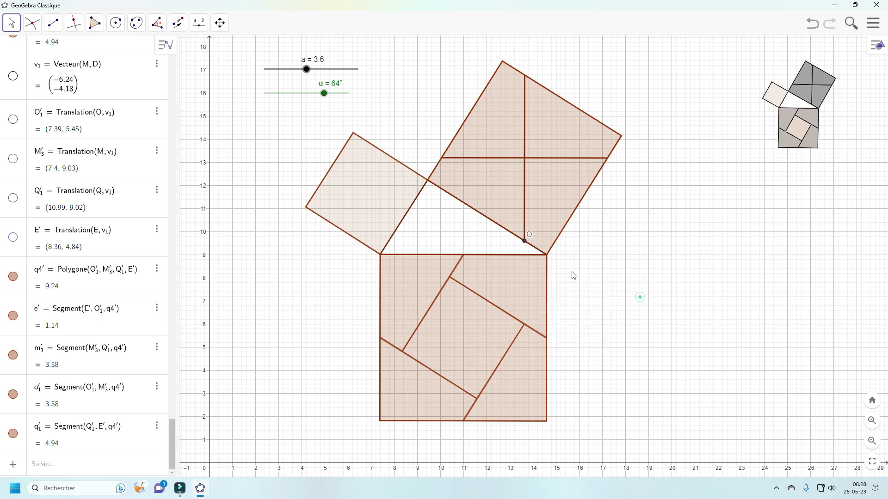
right_click(524, 241)
click(616, 288)
Test the dissection by sweeping the angle slider α to 90° and down to 0°, and leave it at 55°.
drag(326, 97, 370, 93)
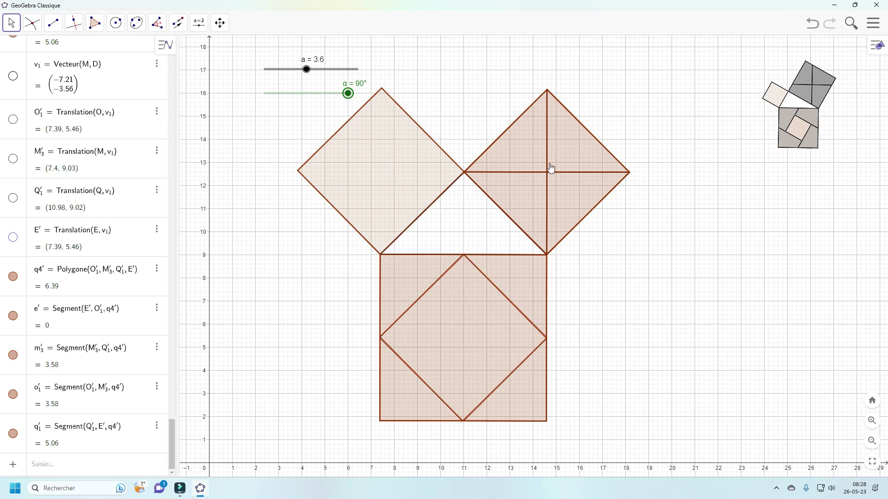
drag(348, 95, 265, 96)
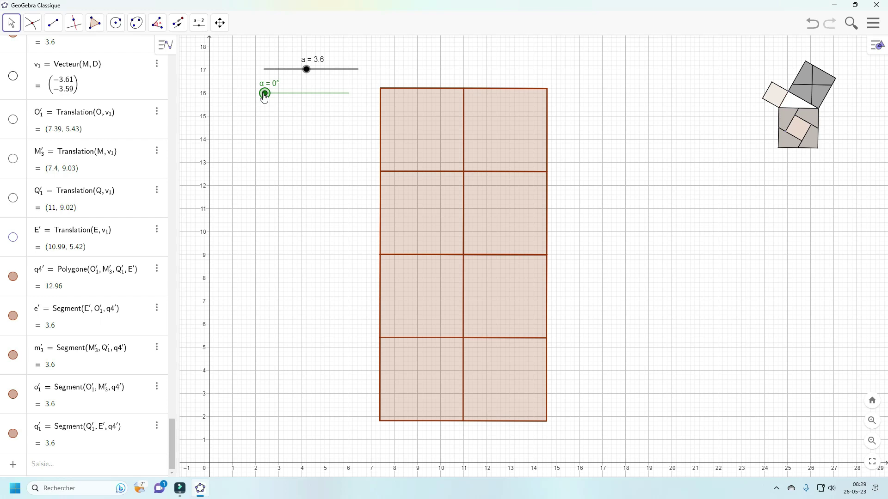
drag(264, 96, 267, 90)
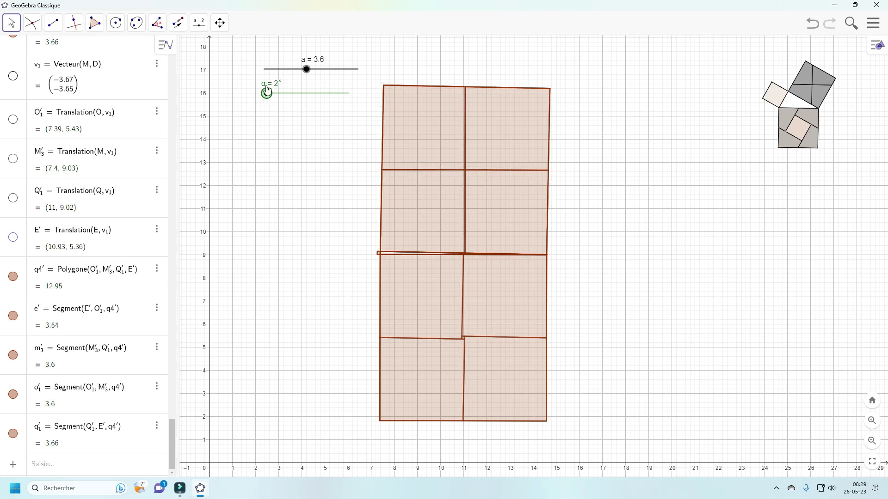
drag(267, 90, 317, 73)
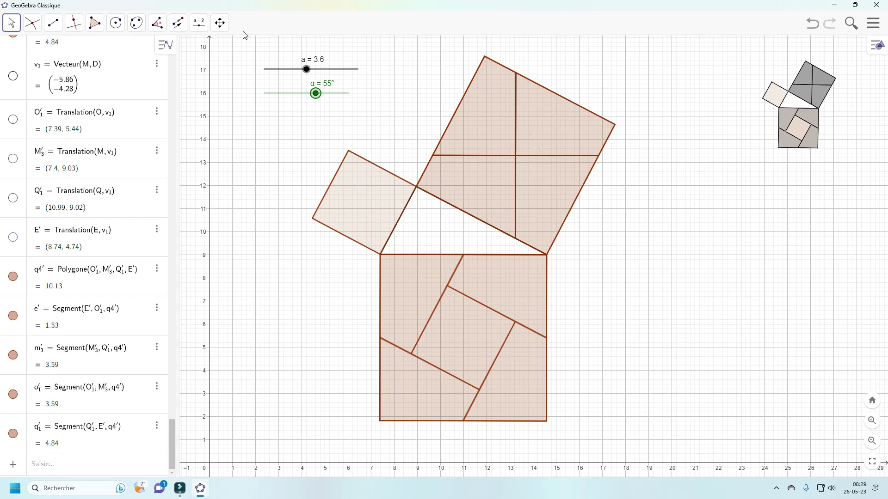
Recolour the small square on the shorter leg black and increase its fill opacity.
click(220, 22)
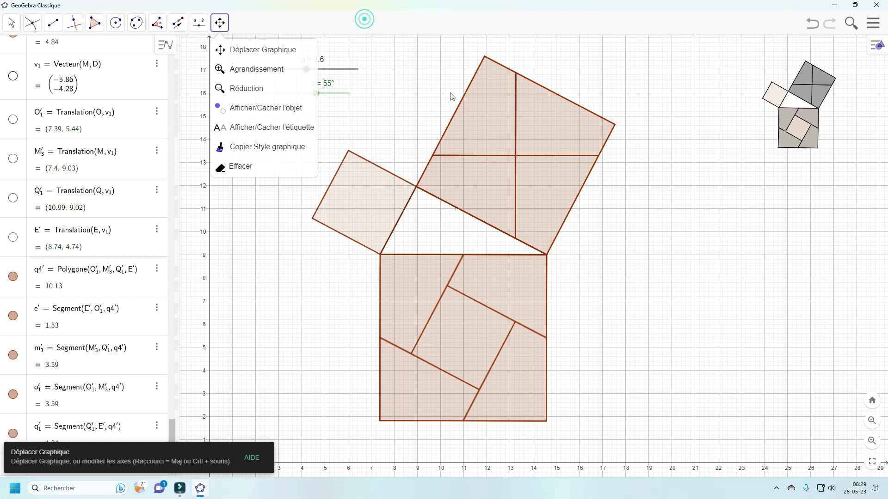
right_click(489, 124)
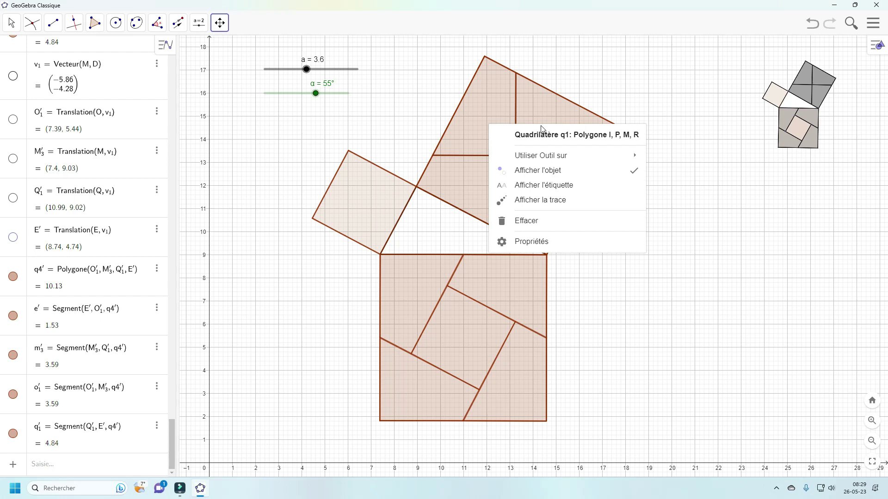
right_click(361, 205)
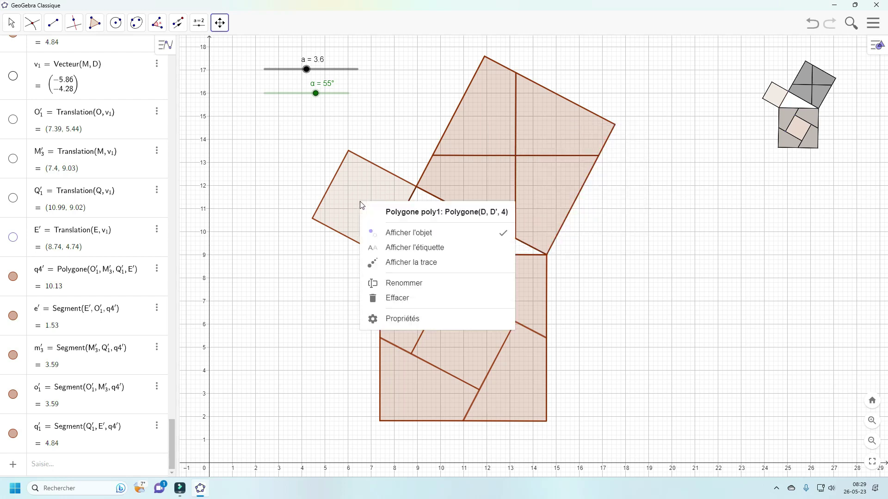
click(413, 318)
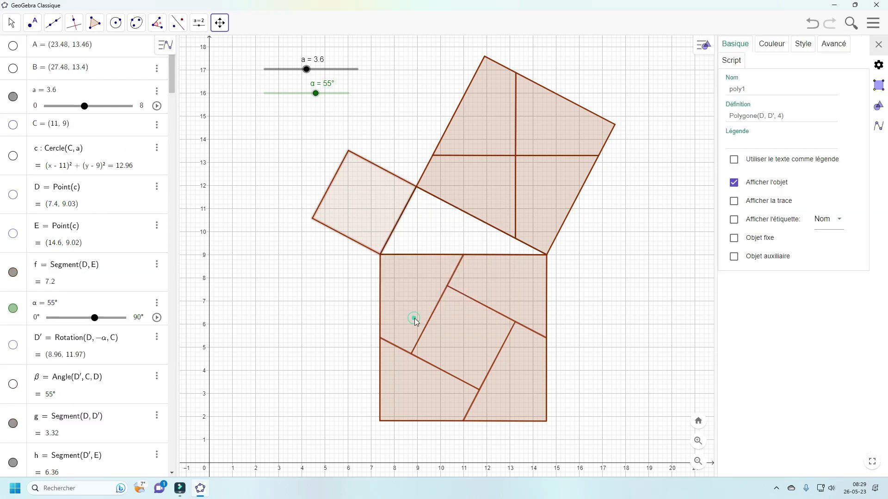
click(770, 45)
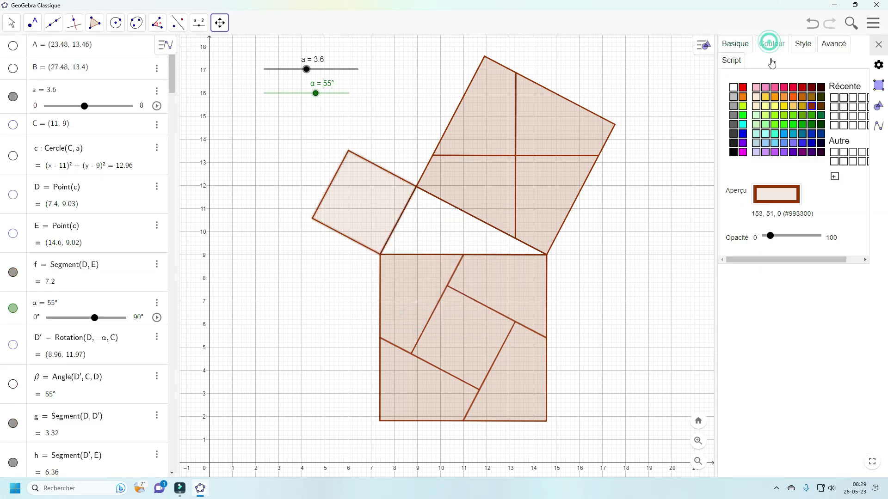
click(733, 152)
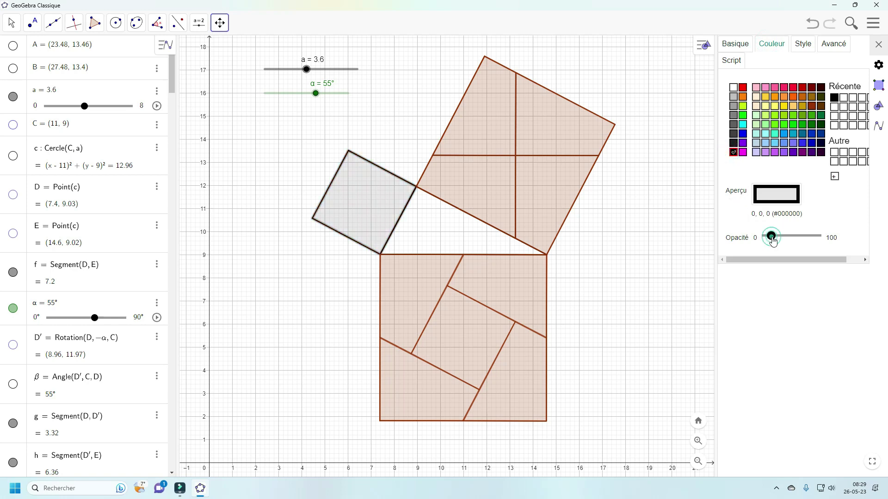
drag(772, 241, 780, 242)
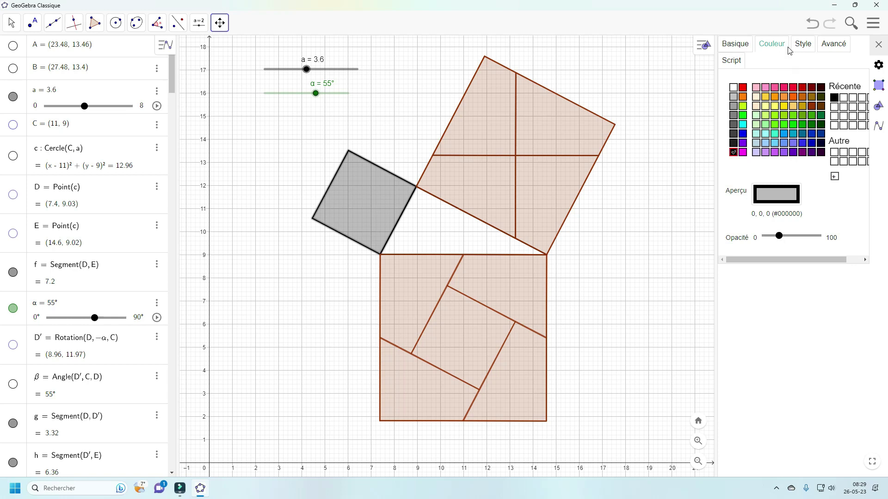
Set the small square's line thickness to 13 and its line opacity to 100, and close its properties.
click(803, 44)
drag(754, 101, 849, 134)
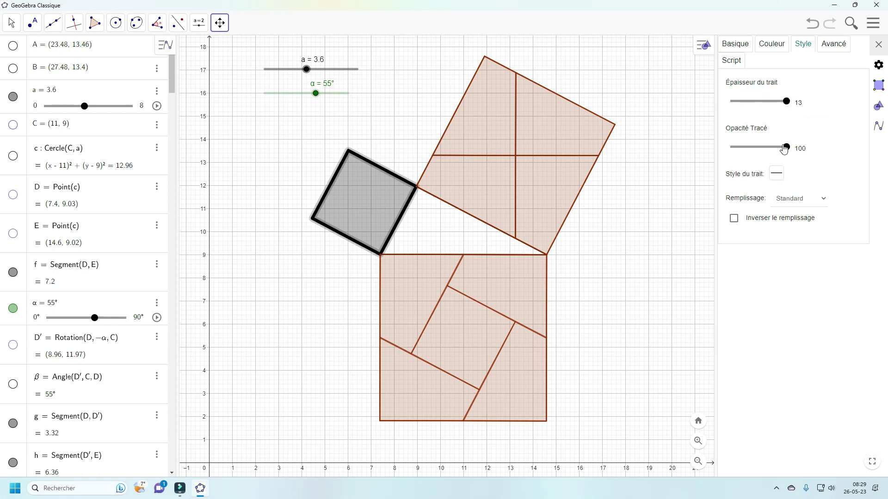
click(879, 45)
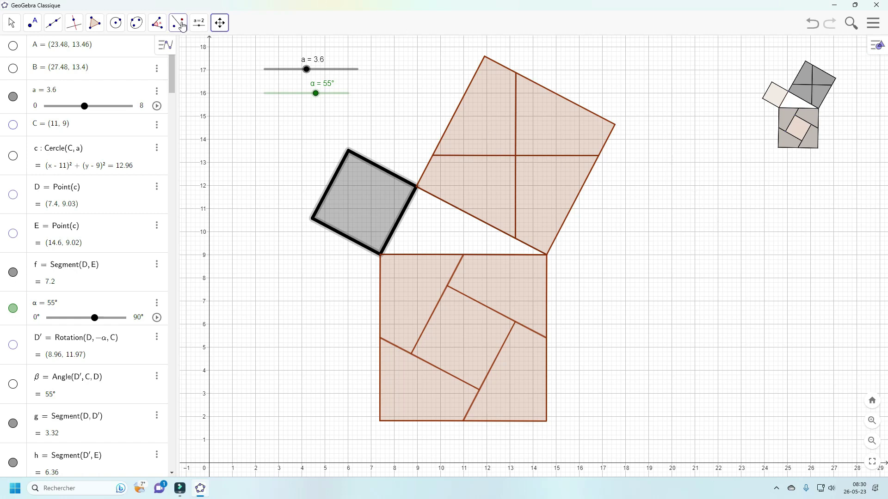
Pick the small black square's outline as the source for copying the graphic style.
click(11, 22)
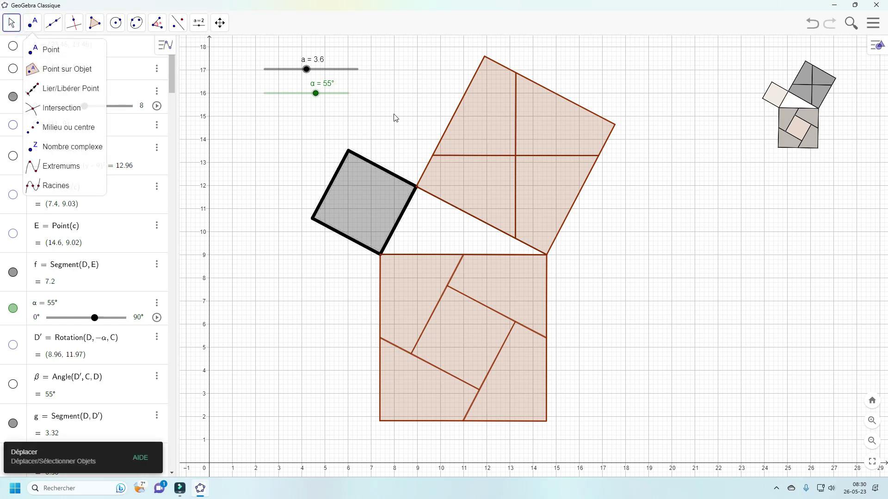
mouse_move(220, 24)
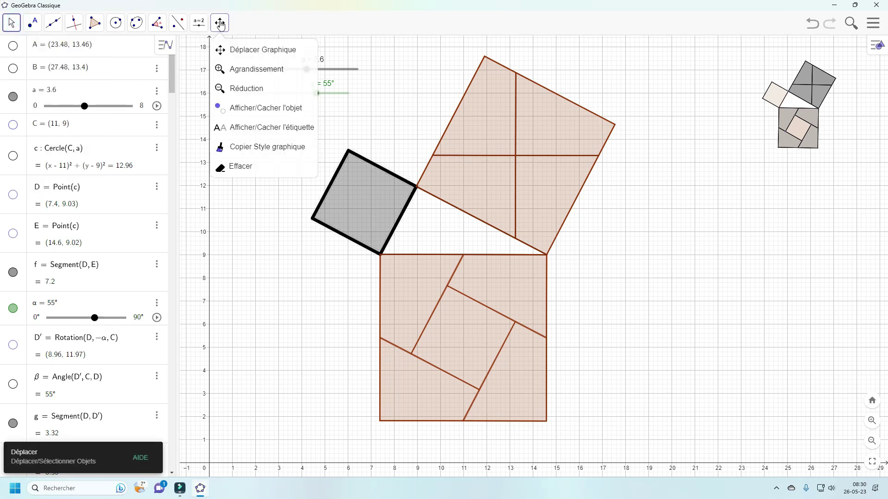
click(220, 24)
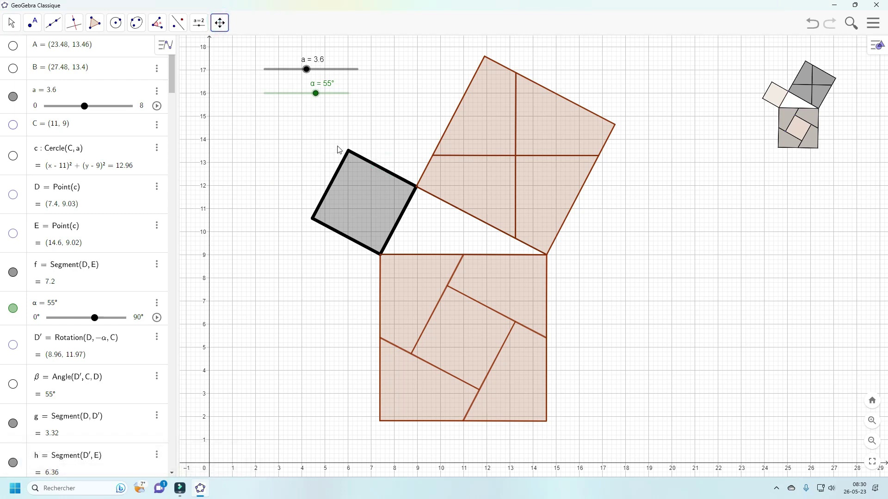
mouse_move(220, 23)
click(250, 145)
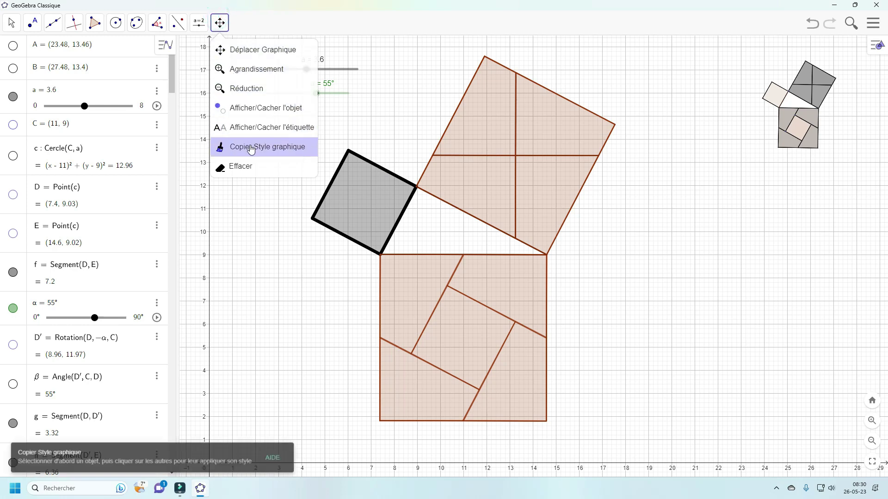
click(332, 184)
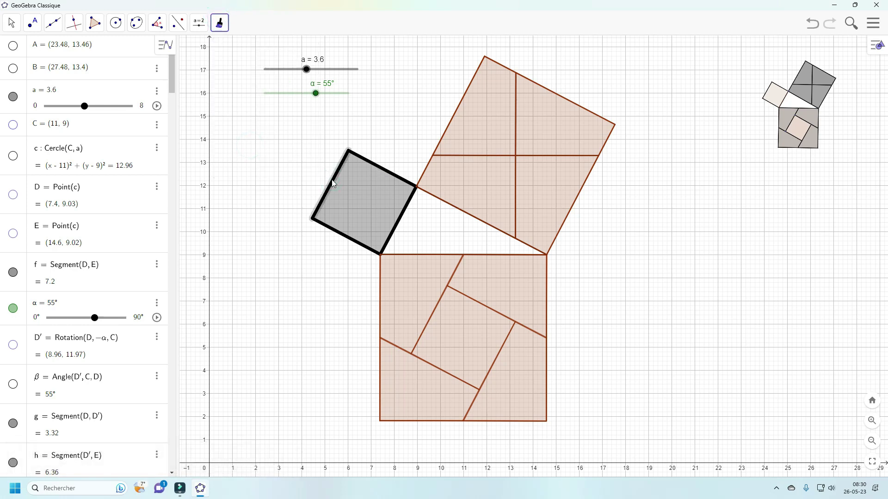
Try to copy the black style onto the larger leg square's sides and dividing lines, and undo those changes.
click(549, 94)
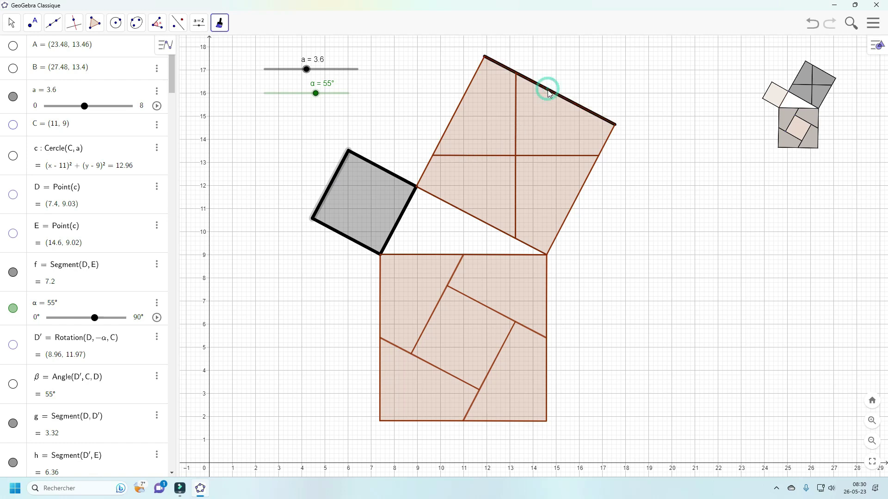
click(447, 132)
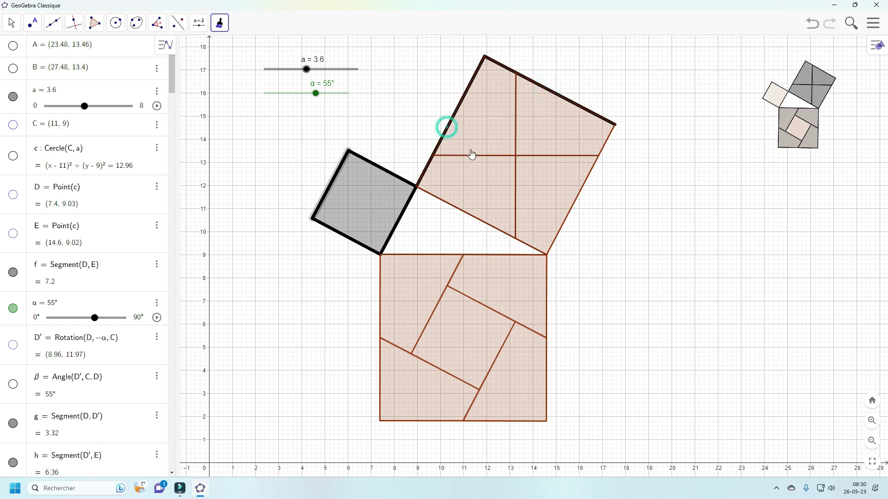
click(516, 131)
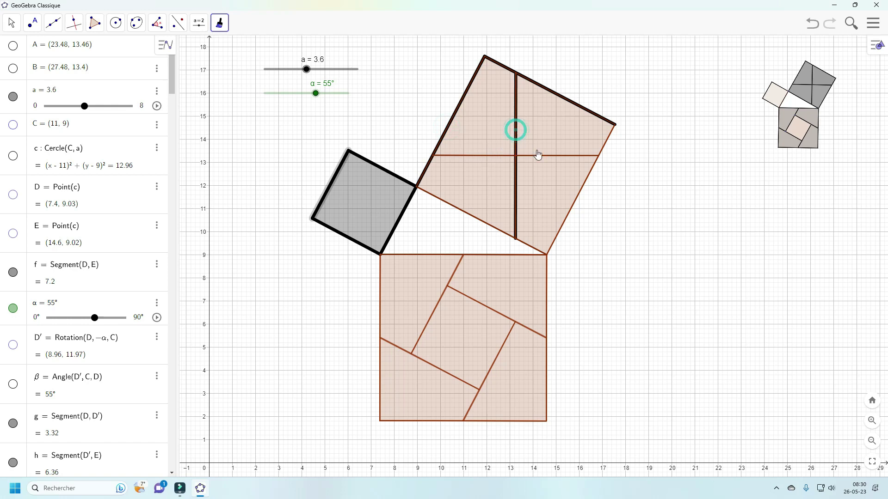
click(589, 179)
click(550, 156)
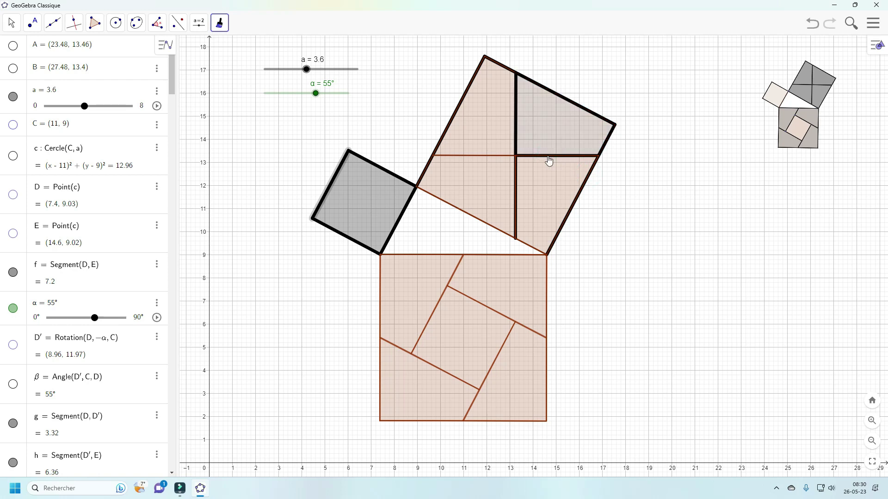
click(812, 24)
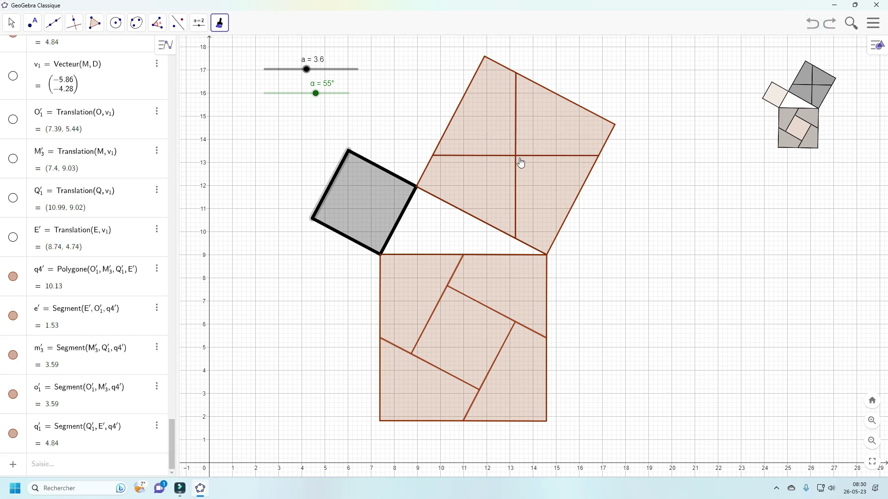
Copy the thick black outline style to the two dividing lines and all four sides of the larger leg square.
click(490, 156)
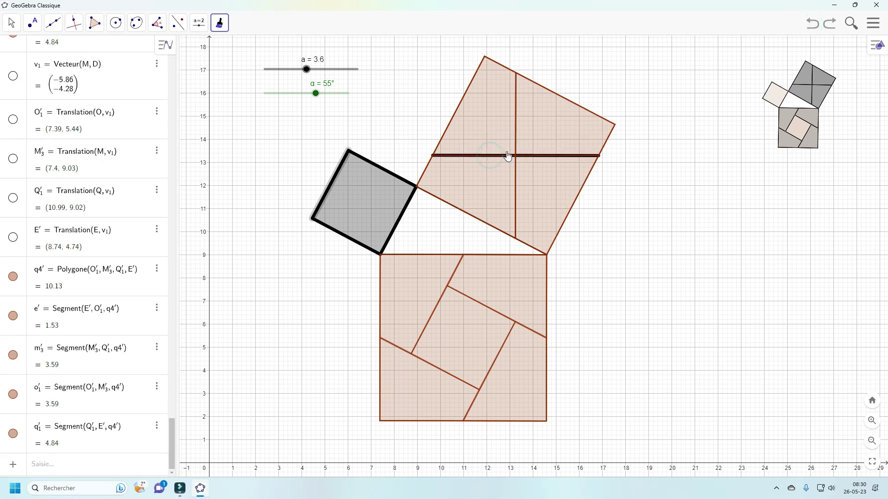
click(517, 129)
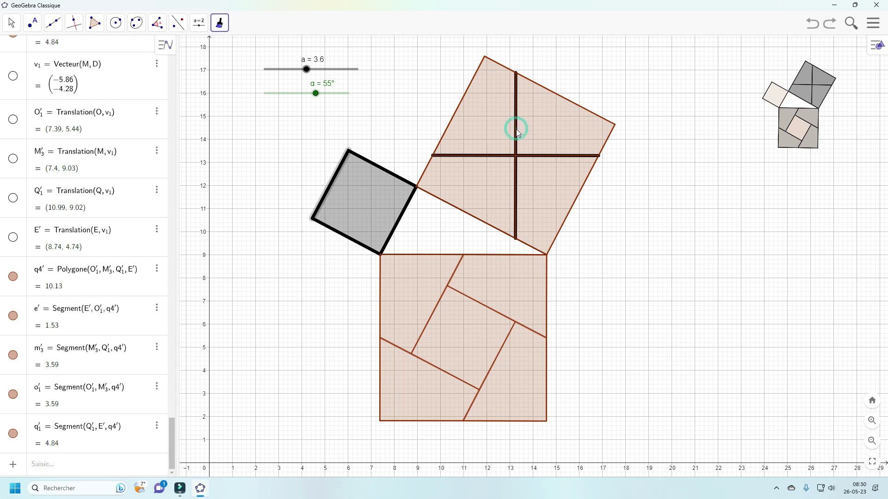
click(551, 96)
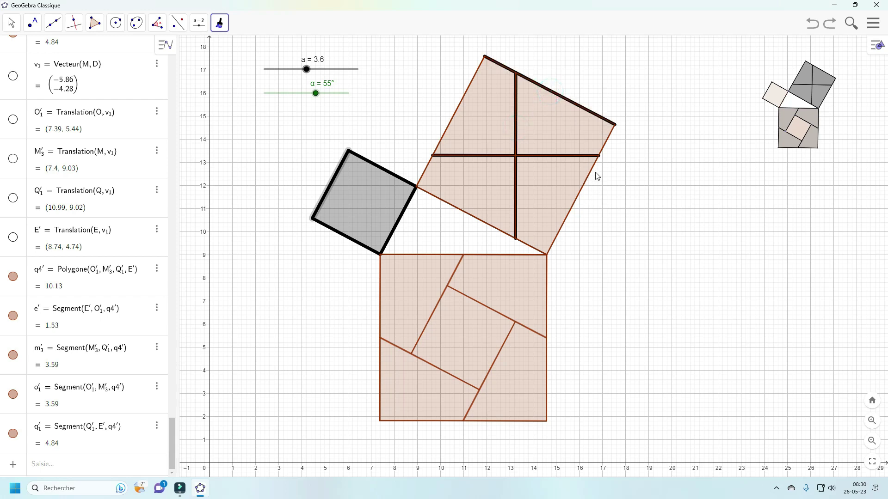
click(581, 194)
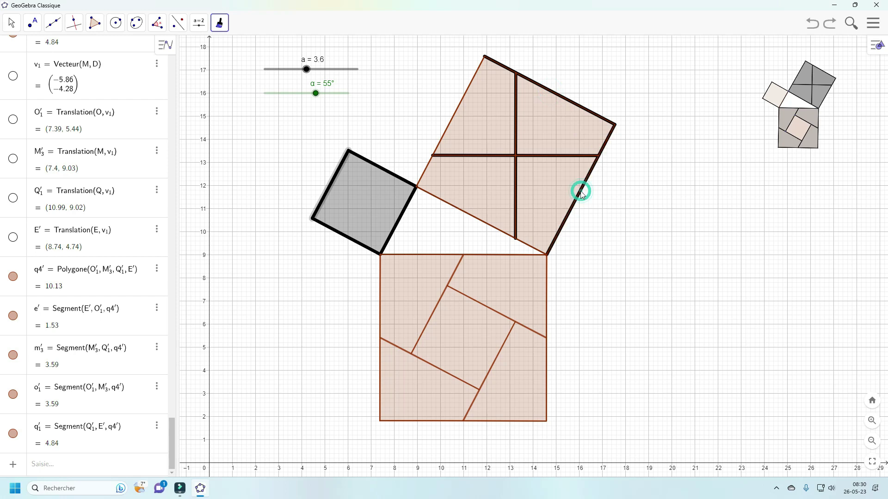
click(477, 220)
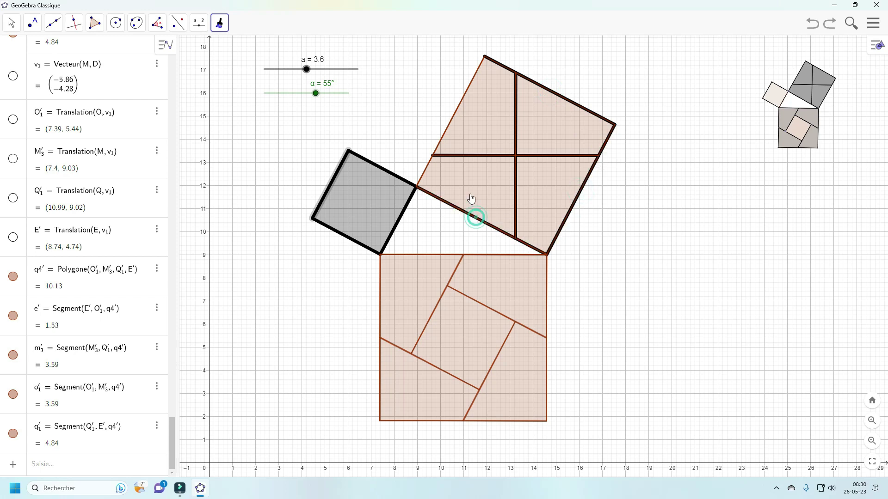
click(455, 114)
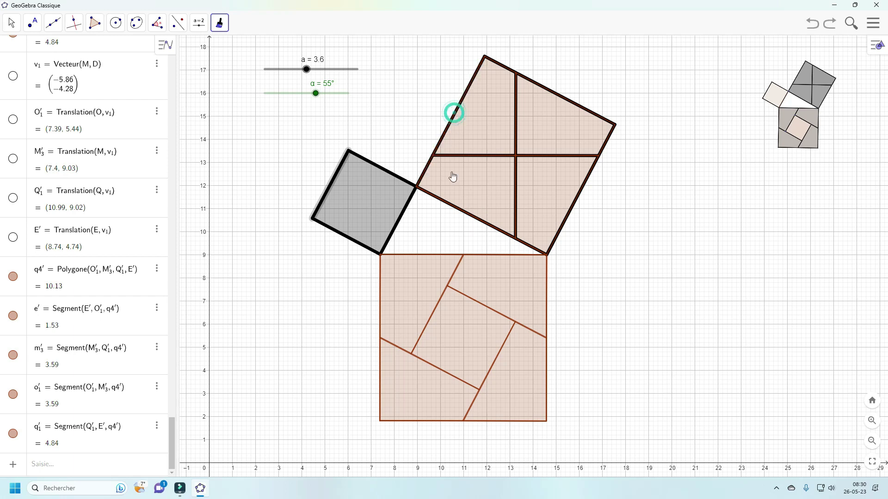
Copy the thick black outline style to the hypotenuse square's four sides and its inner dividing lines.
click(471, 255)
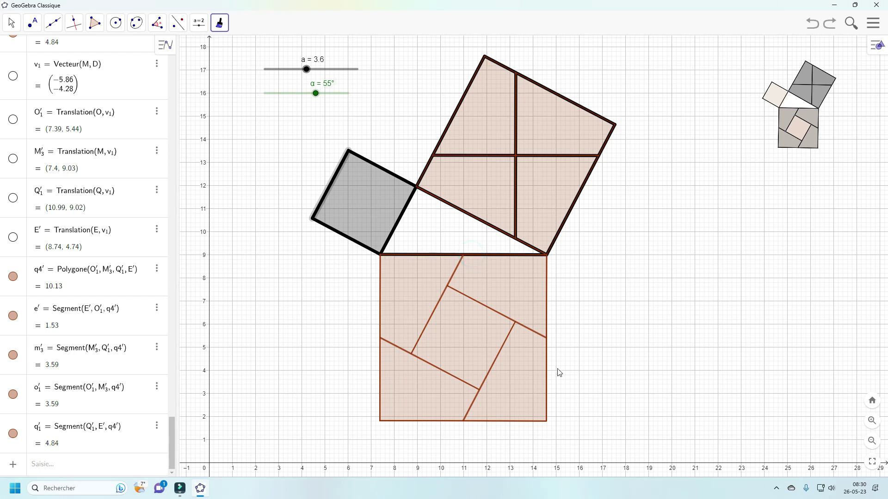
click(547, 380)
click(445, 421)
click(484, 386)
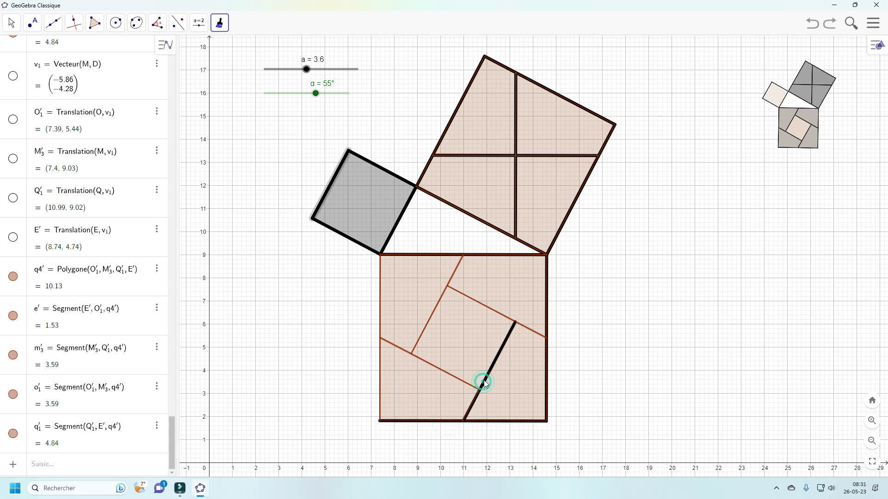
click(501, 316)
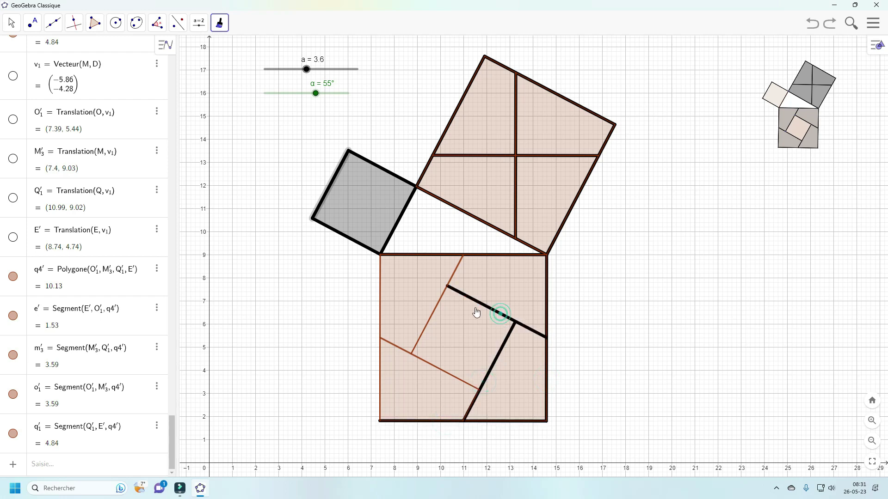
click(434, 313)
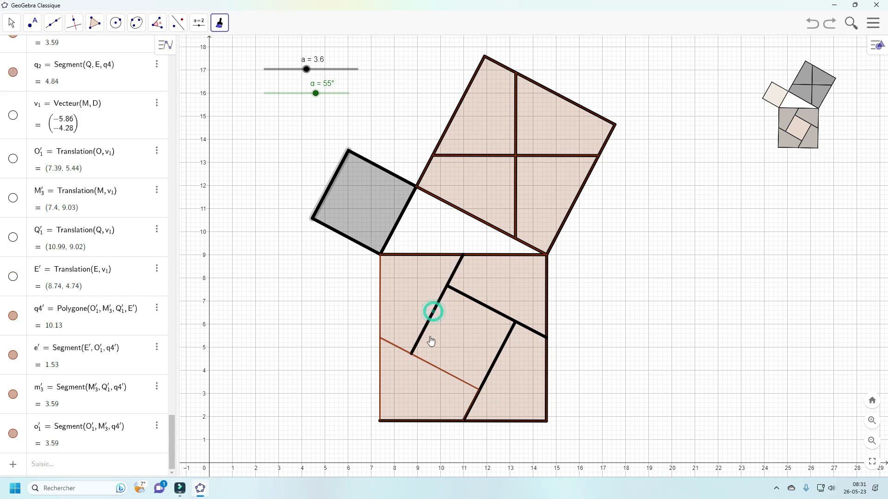
click(435, 371)
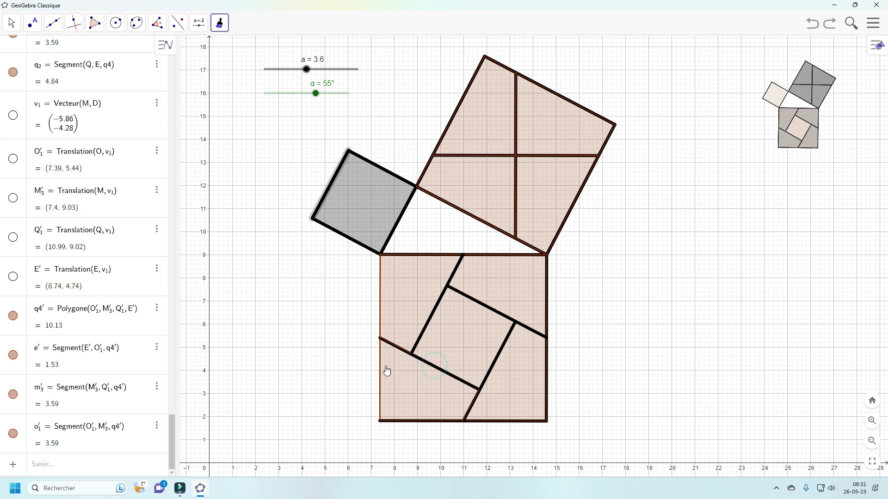
click(380, 316)
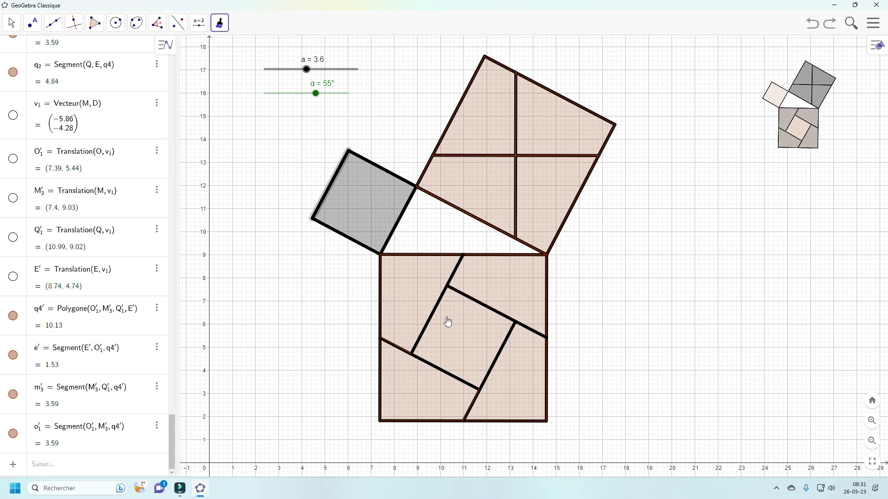
Copy the small leg square's grey fill style onto the central square inside the hypotenuse square.
click(221, 25)
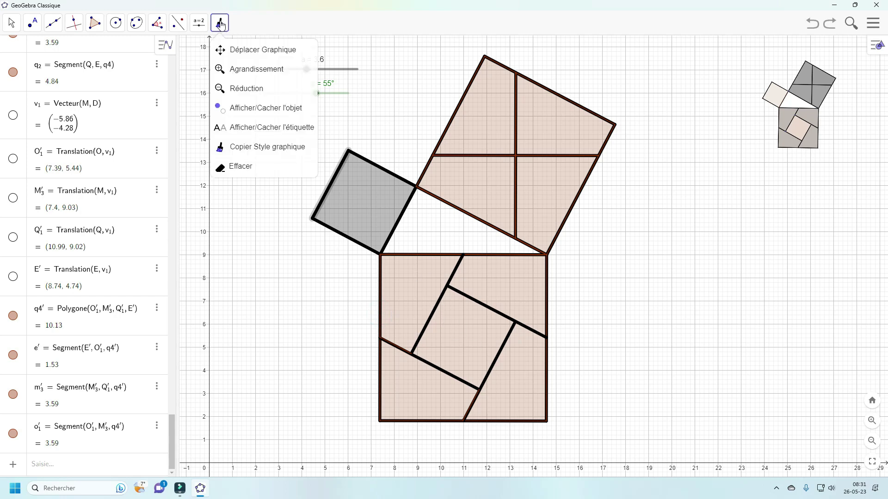
click(260, 149)
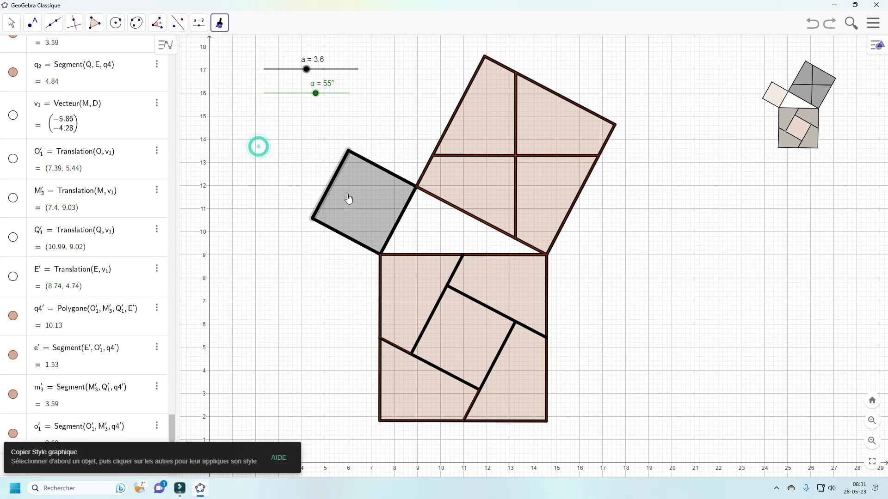
mouse_move(14, 24)
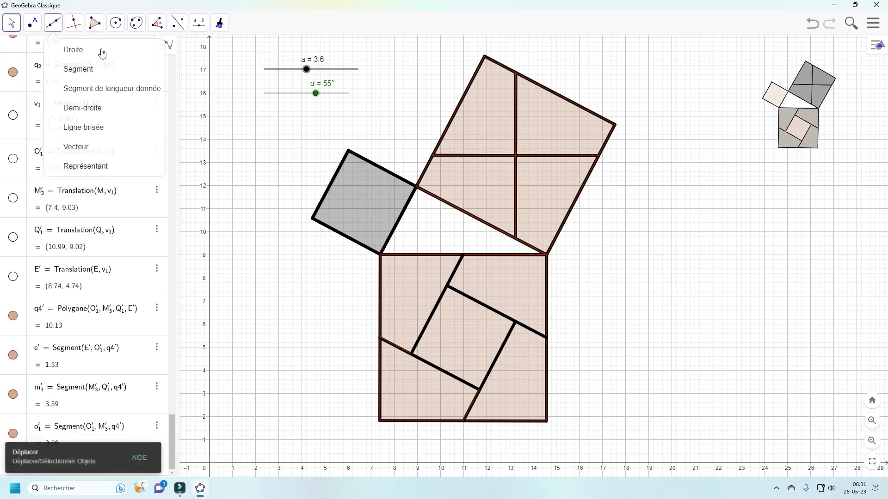
click(220, 26)
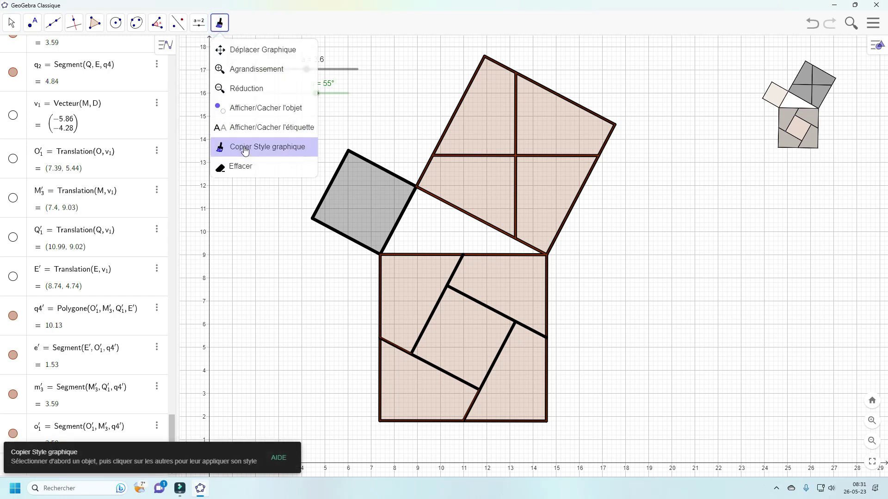
click(245, 151)
click(367, 207)
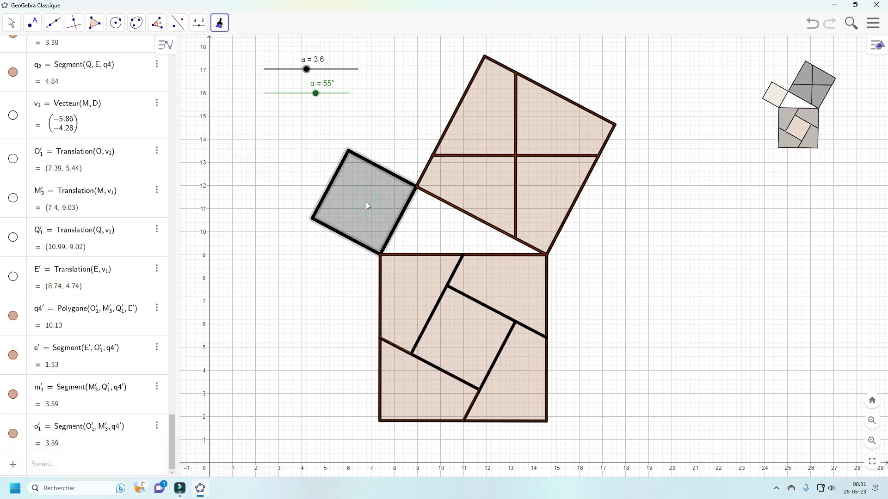
click(469, 333)
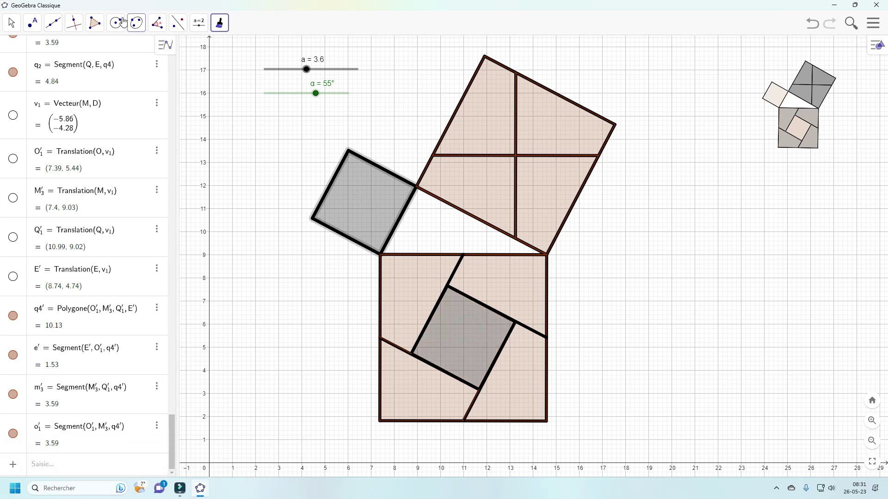
click(12, 23)
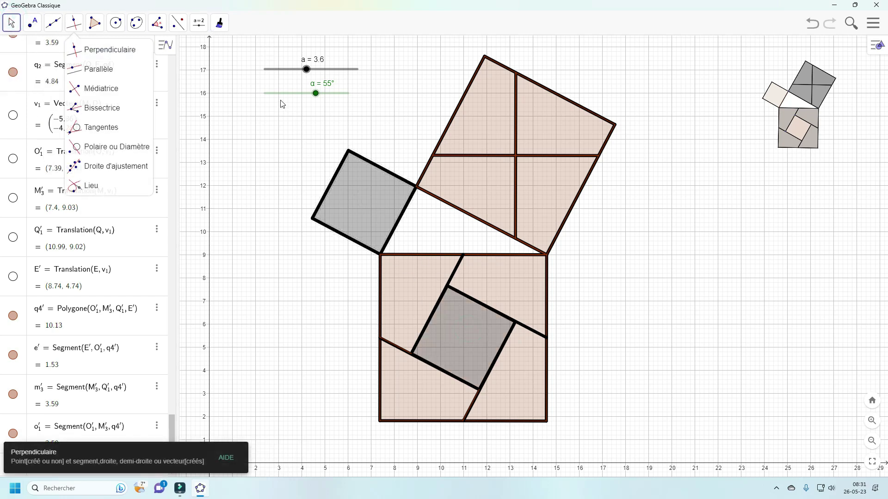
Hide both the coordinate axes and the grid in the graphics view.
mouse_move(221, 25)
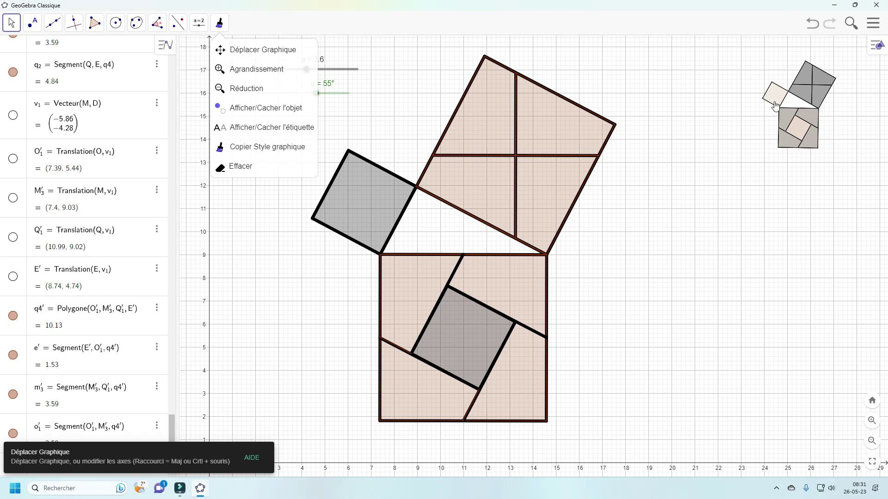
click(239, 50)
right_click(245, 137)
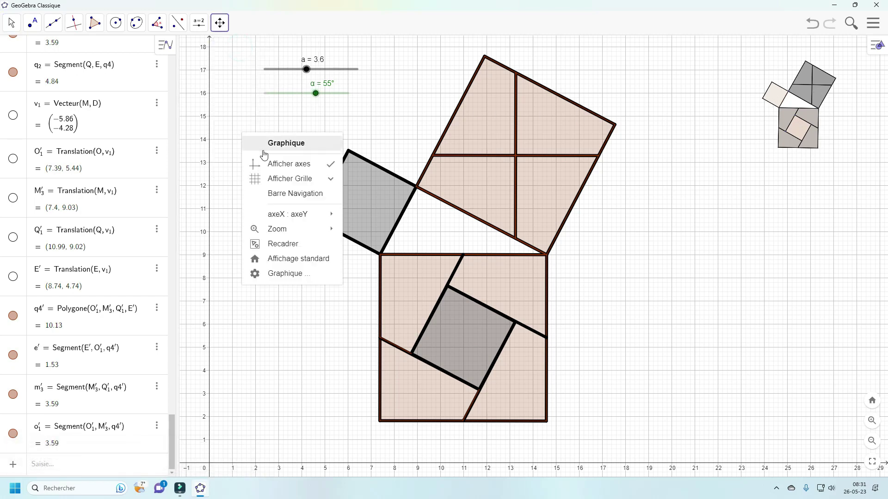
click(305, 165)
right_click(248, 135)
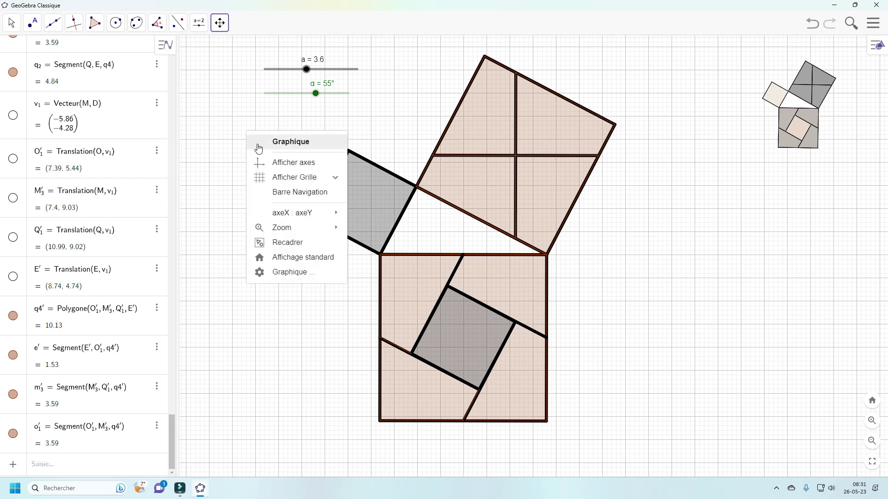
click(317, 179)
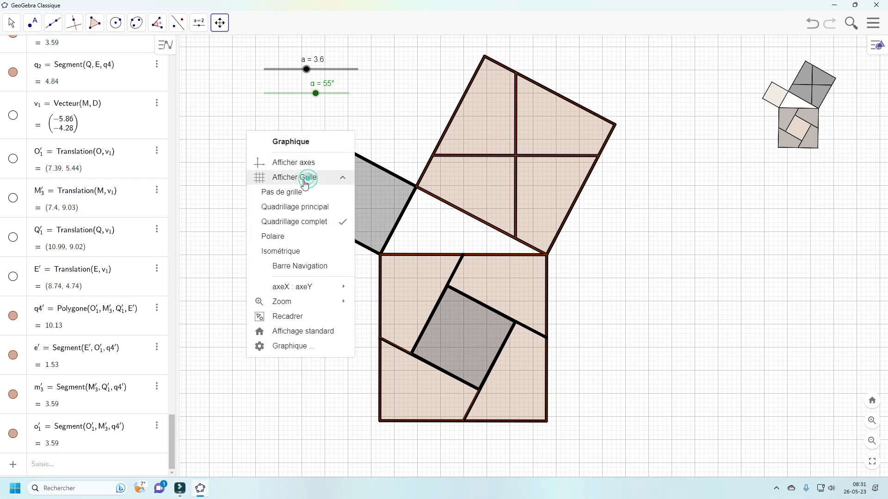
click(279, 192)
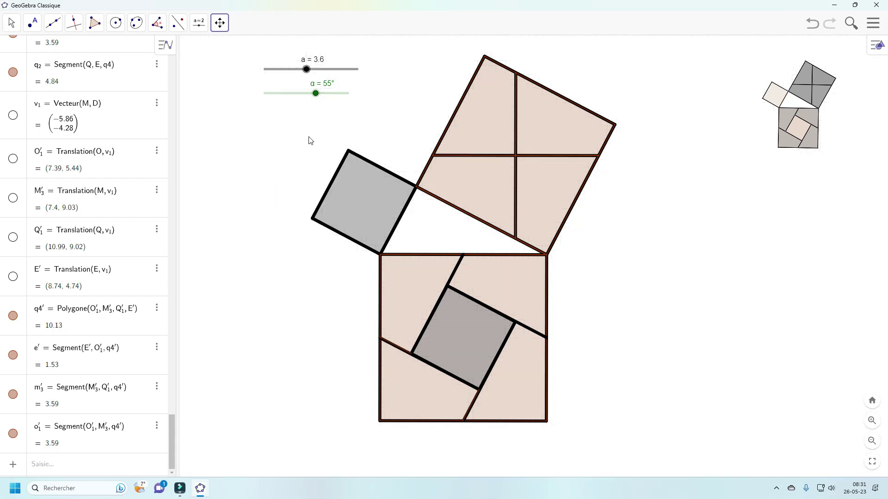
Test the dissection by varying slider α to 62°, 69° and finally 24°, with slider a set to 3.8.
mouse_move(318, 95)
mouse_down()
mouse_move(279, 94)
mouse_move(329, 94)
mouse_move(298, 94)
mouse_move(322, 94)
mouse_up()
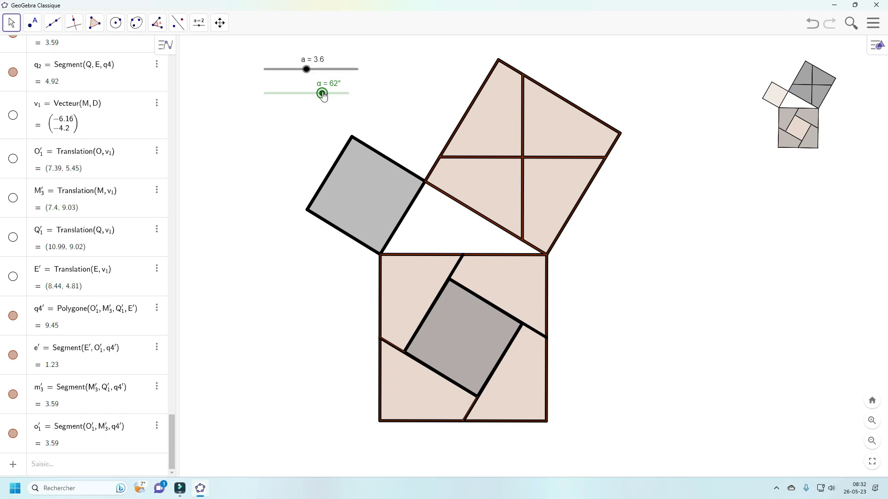
mouse_move(322, 96)
mouse_down()
mouse_move(285, 93)
mouse_move(330, 90)
mouse_move(298, 92)
mouse_move(310, 74)
mouse_move(302, 74)
mouse_move(322, 74)
mouse_move(258, 75)
mouse_move(329, 70)
mouse_move(332, 77)
mouse_move(301, 74)
mouse_move(310, 78)
mouse_move(299, 94)
mouse_move(329, 95)
mouse_up()
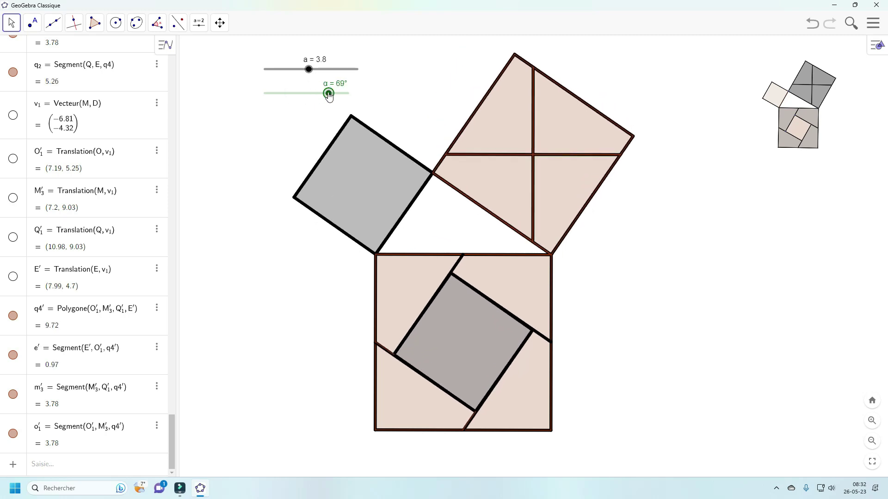
drag(329, 95, 287, 97)
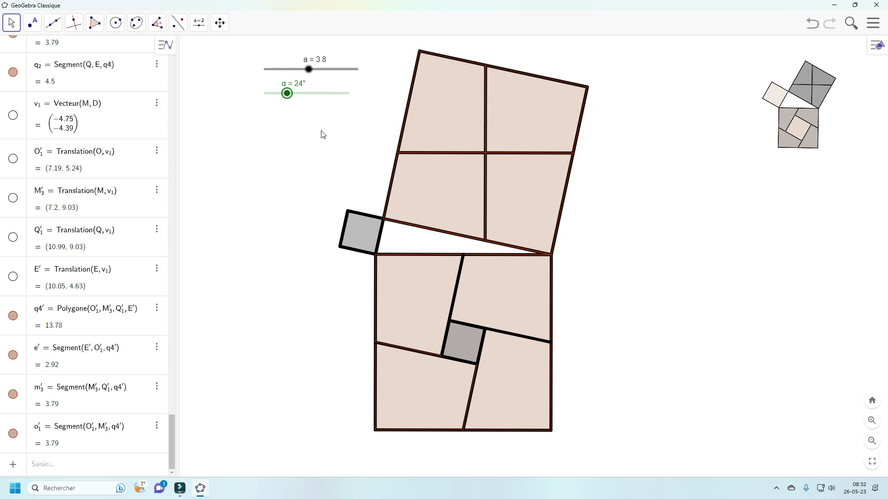